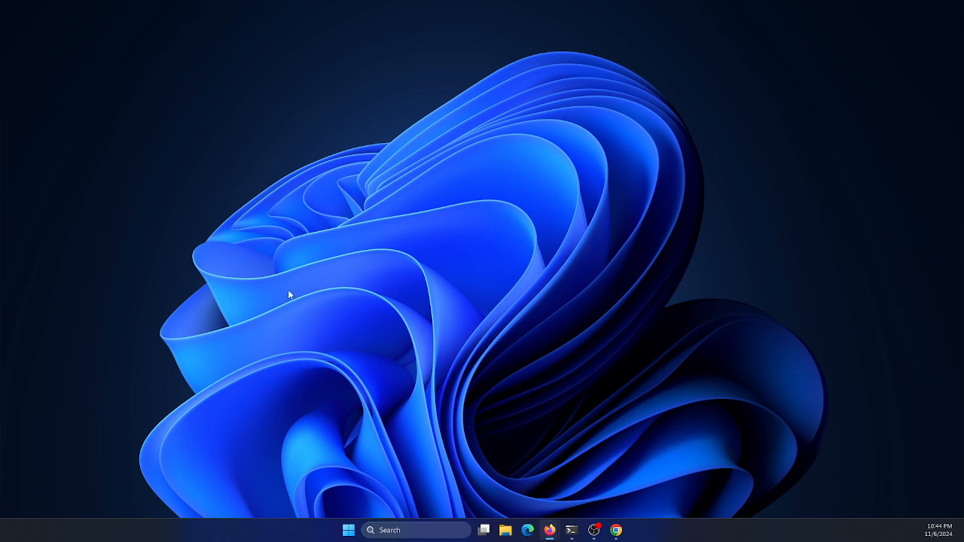
Search Windows for Local Security Policy, open it and maximize its window.
{"action": "left_click", "coordinate": [419, 532]}
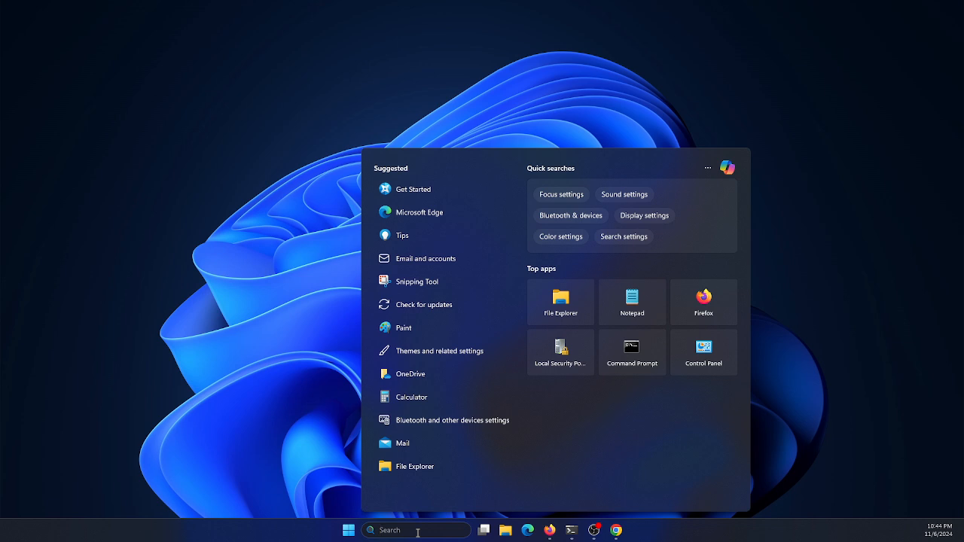
{"action": "type", "text": "local Security Policy"}
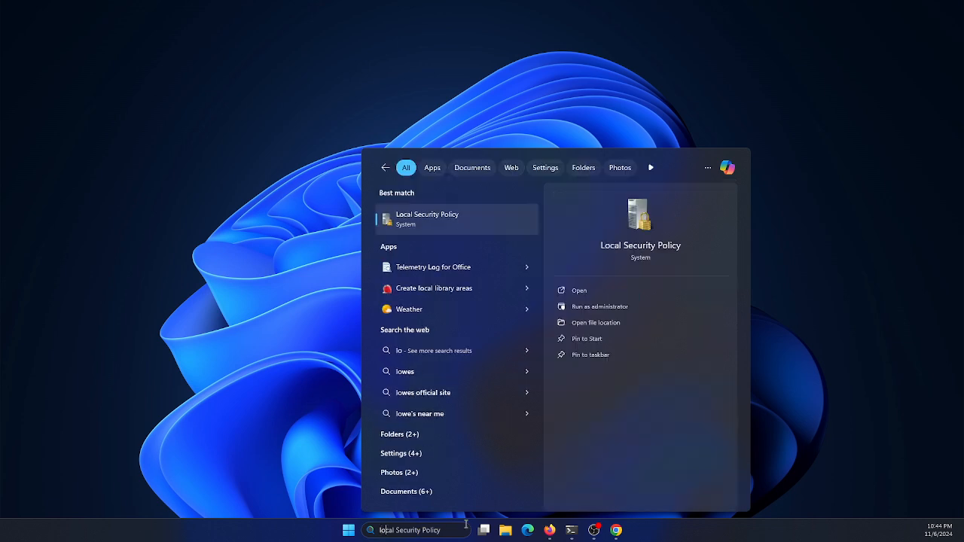
{"action": "left_click", "coordinate": [448, 223]}
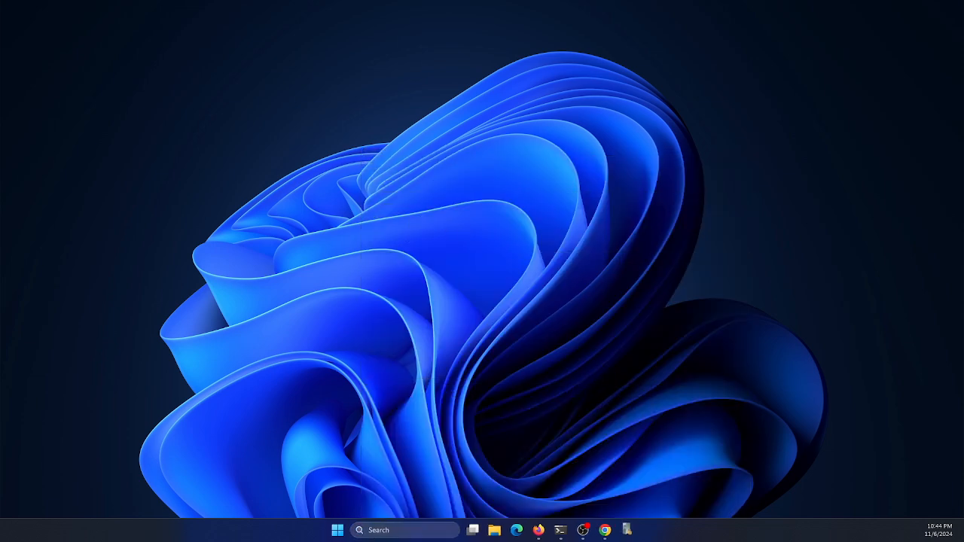
{"action": "left_click_drag", "start_coordinate": [286, 265], "coordinate": [407, 98]}
{"action": "left_click", "coordinate": [495, 93]}
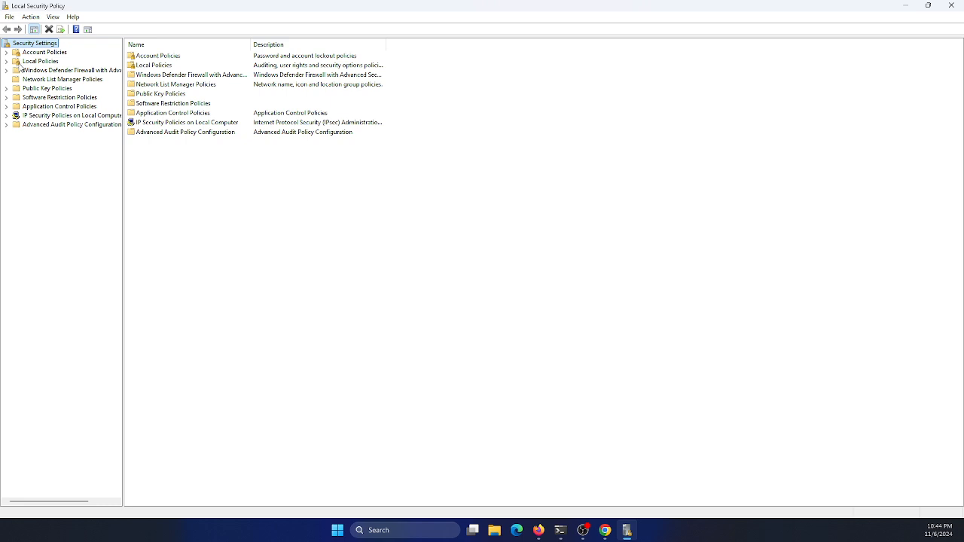
Expand Advanced Audit Policy Configuration down to the system audit policies, widen the tree pane and show the Logon/Logoff subcategories.
{"action": "left_click", "coordinate": [7, 125]}
{"action": "left_click_drag", "start_coordinate": [125, 109], "coordinate": [268, 108]}
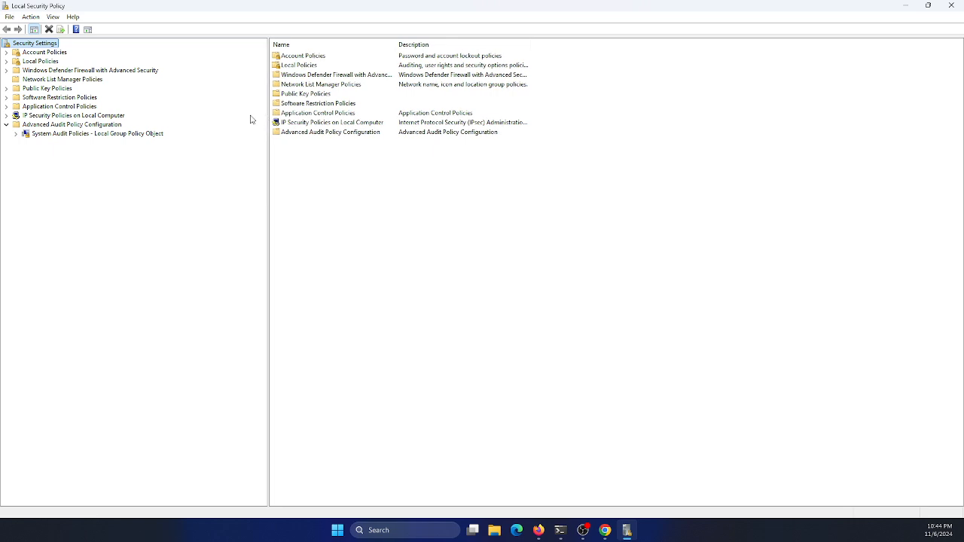
{"action": "left_click", "coordinate": [16, 134]}
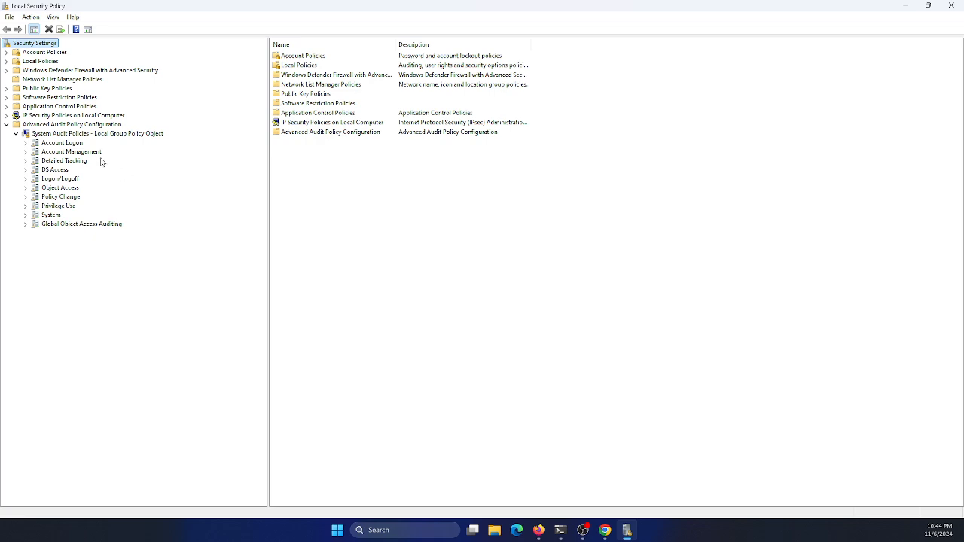
{"action": "left_click", "coordinate": [52, 180]}
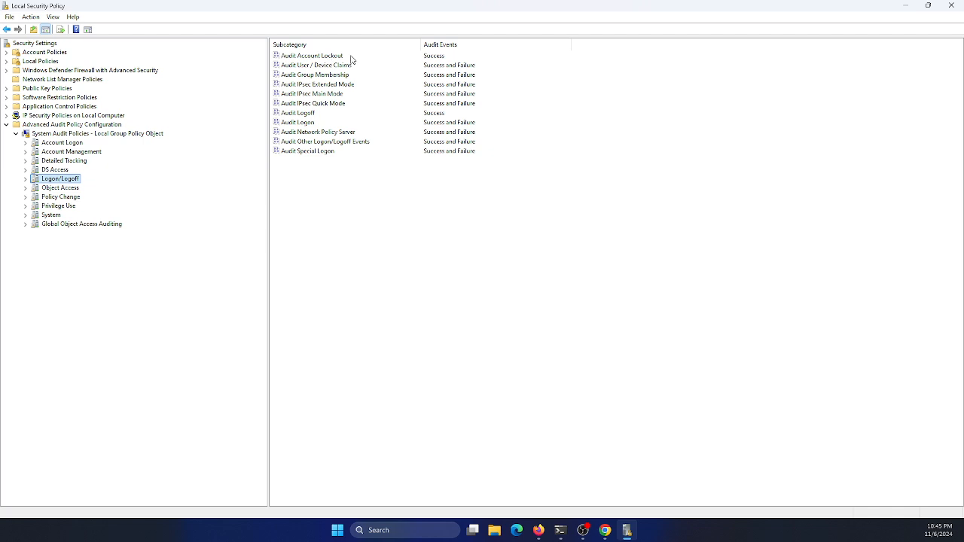
Review the Audit Logon policy's event settings and explanation, close its properties and select Audit Logoff.
{"action": "double_click", "coordinate": [306, 125]}
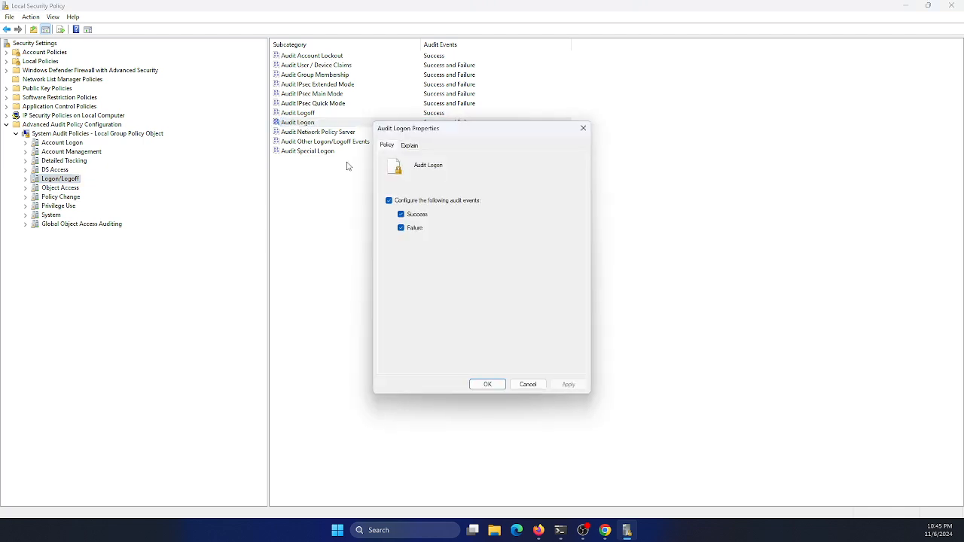
{"action": "left_click", "coordinate": [401, 226]}
{"action": "left_click", "coordinate": [411, 147]}
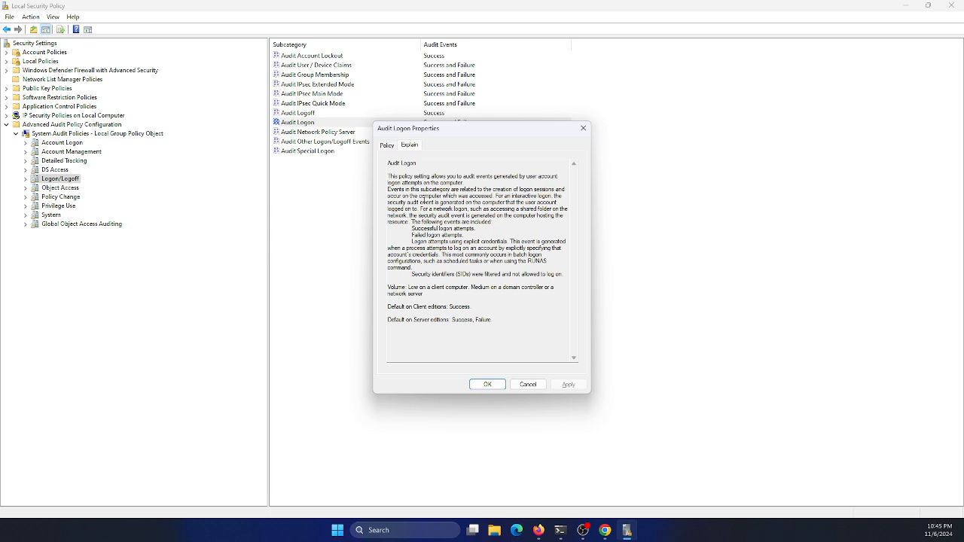
{"action": "left_click", "coordinate": [584, 130]}
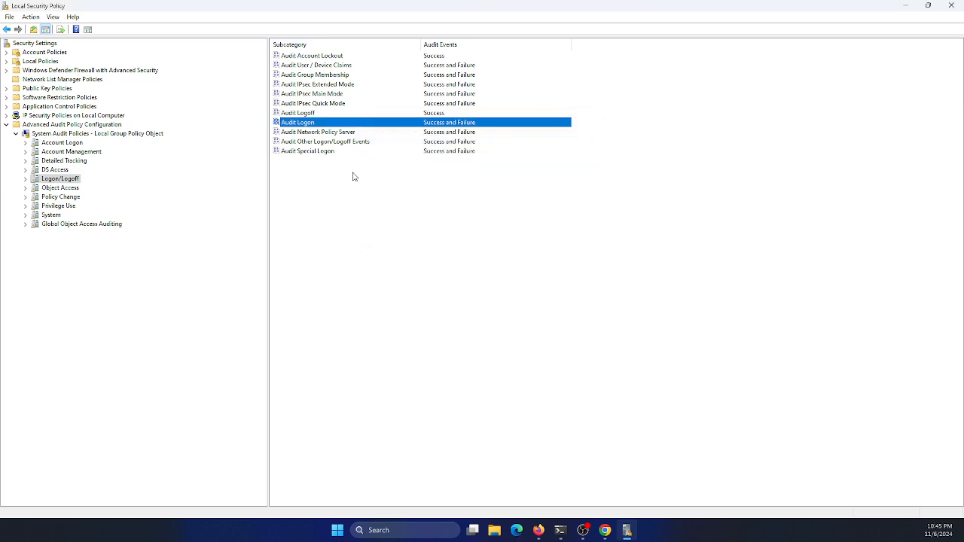
{"action": "left_click", "coordinate": [297, 115]}
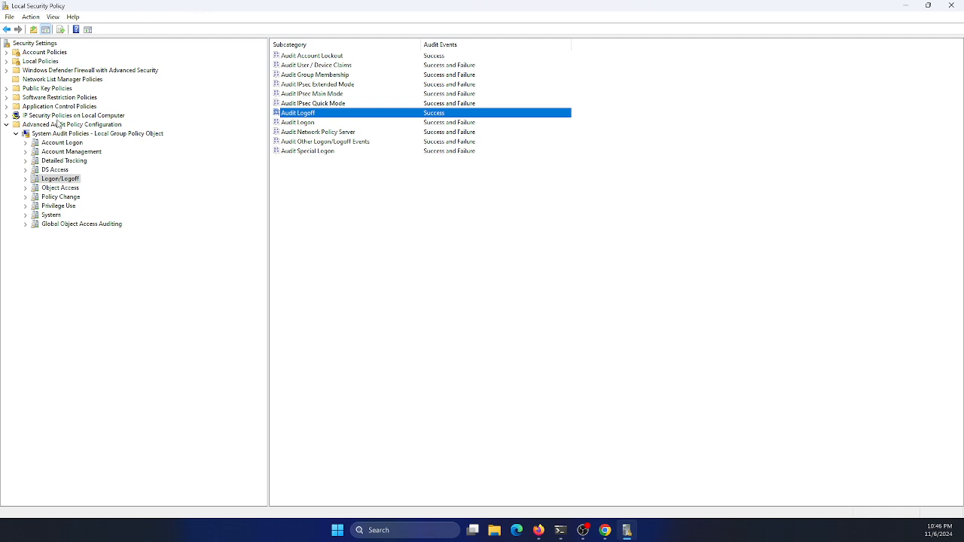
Show the Account Logon subcategories and read the explanation of Audit Other Account Logon Events.
{"action": "left_click", "coordinate": [61, 143]}
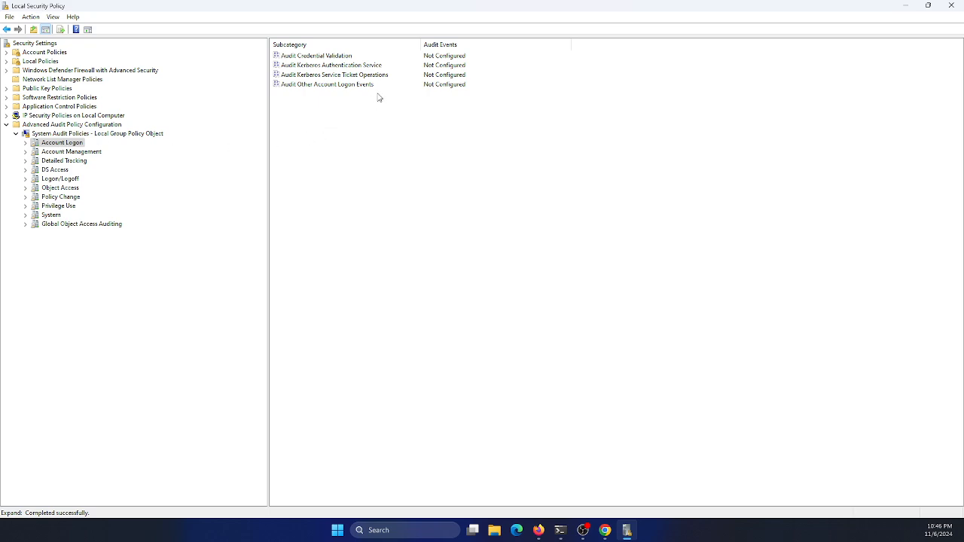
{"action": "left_click", "coordinate": [50, 144]}
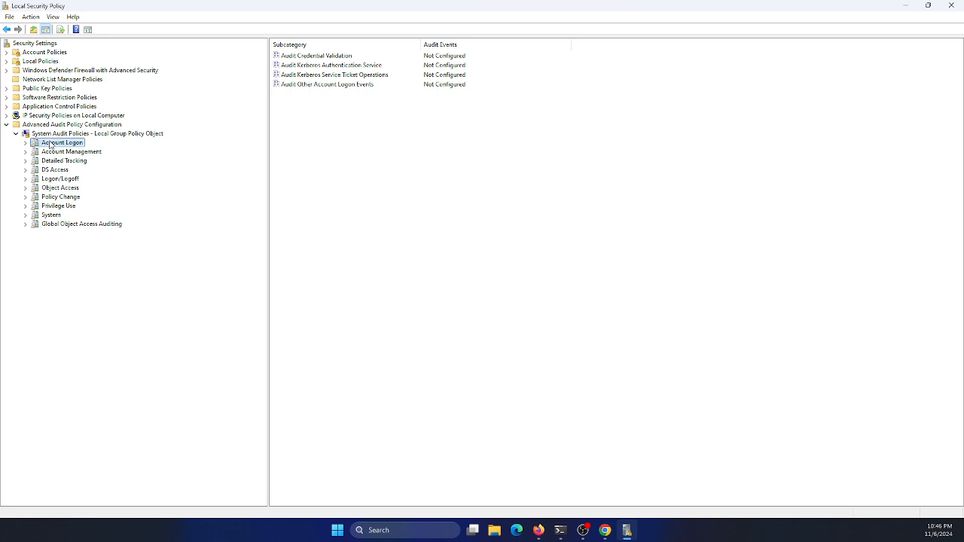
{"action": "double_click", "coordinate": [320, 87]}
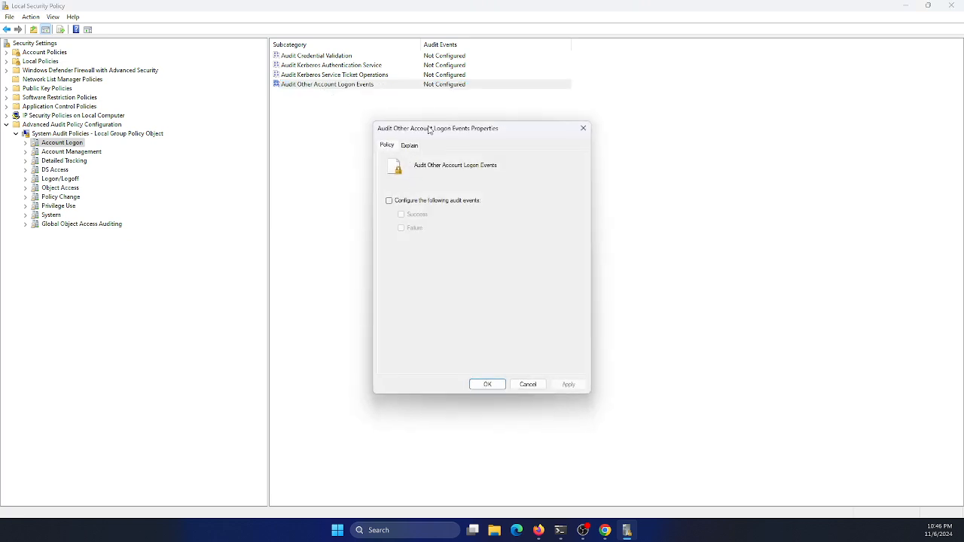
{"action": "left_click", "coordinate": [408, 147]}
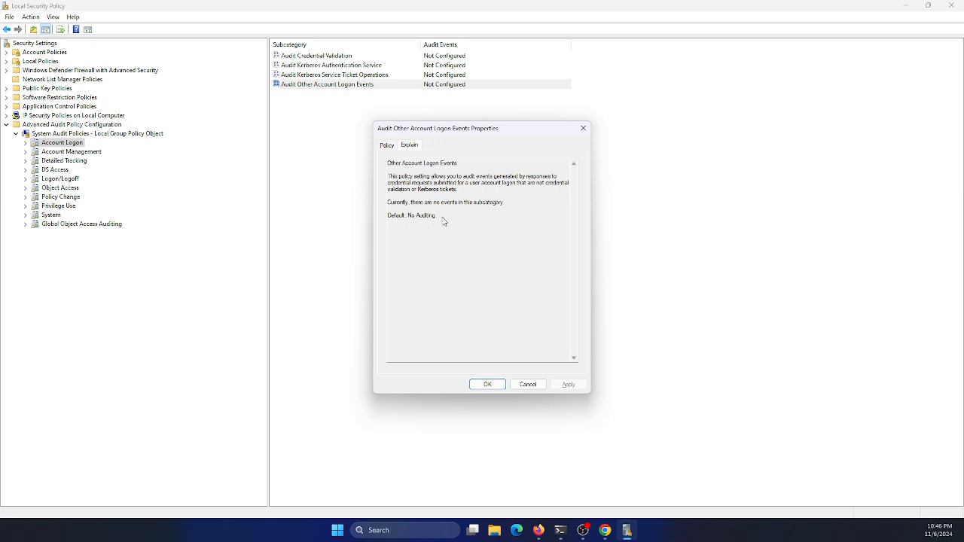
{"action": "left_click", "coordinate": [583, 128]}
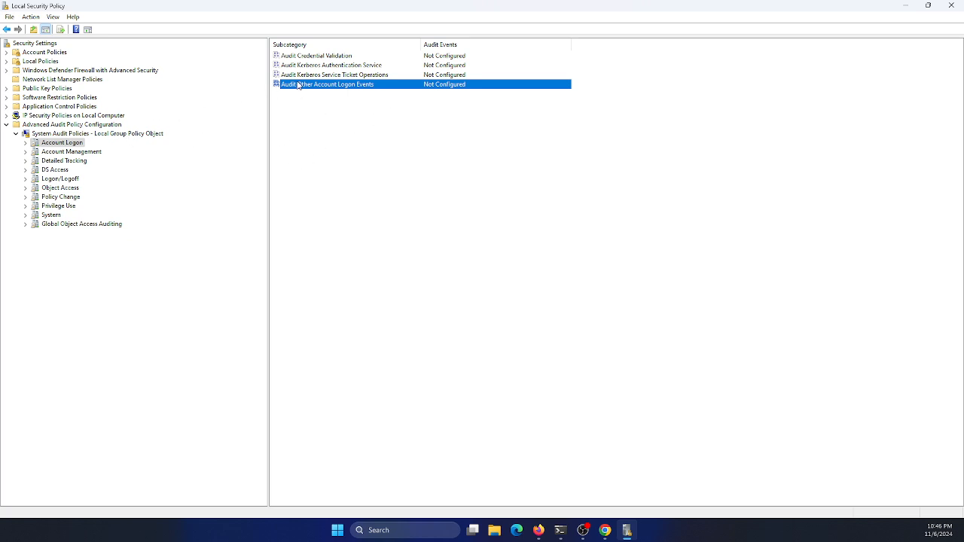
Configure Audit Other Account Logon Events to audit Success events.
{"action": "double_click", "coordinate": [341, 86]}
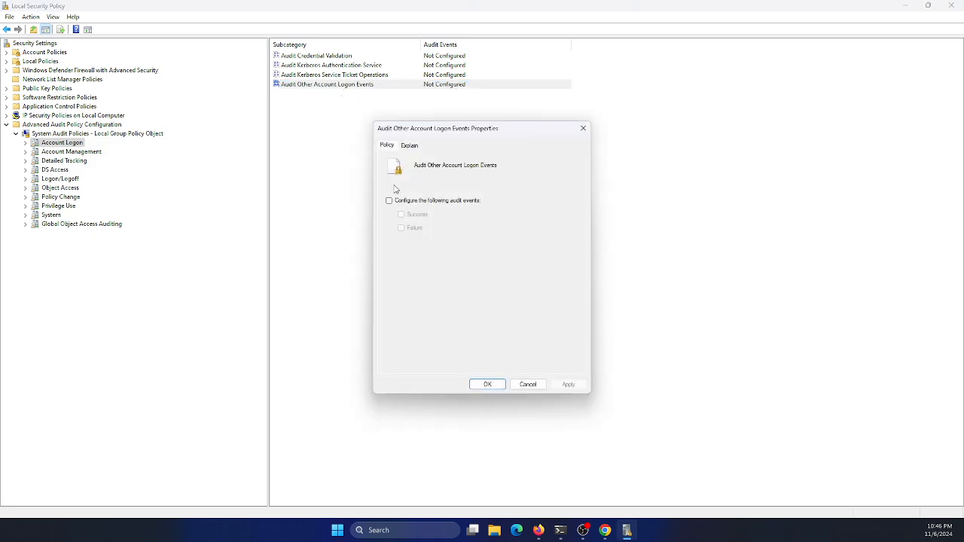
{"action": "left_click", "coordinate": [390, 201]}
{"action": "left_click", "coordinate": [401, 215]}
{"action": "left_click", "coordinate": [487, 385]}
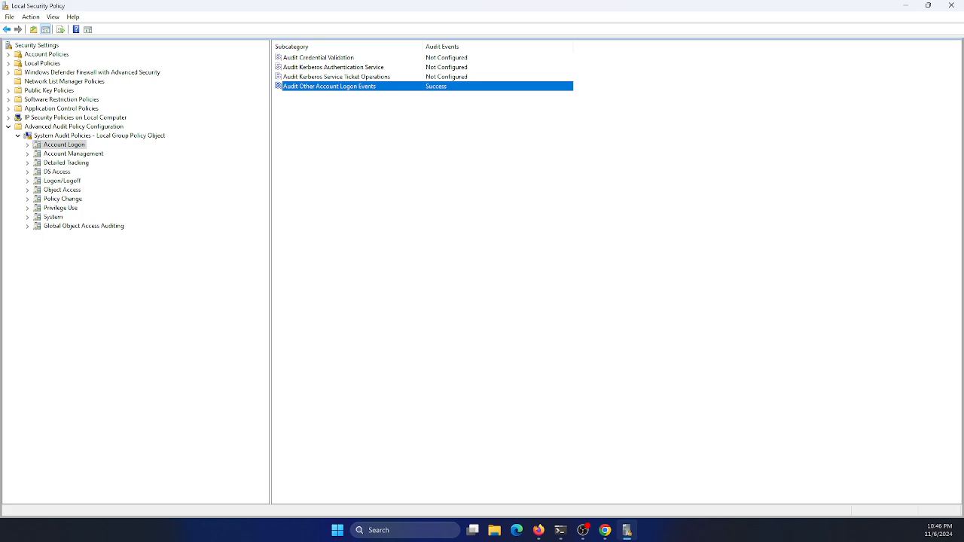
Review the audit settings in the Policy Change, Privilege Use and Object Access categories.
{"action": "left_click", "coordinate": [66, 201]}
{"action": "left_click", "coordinate": [64, 207]}
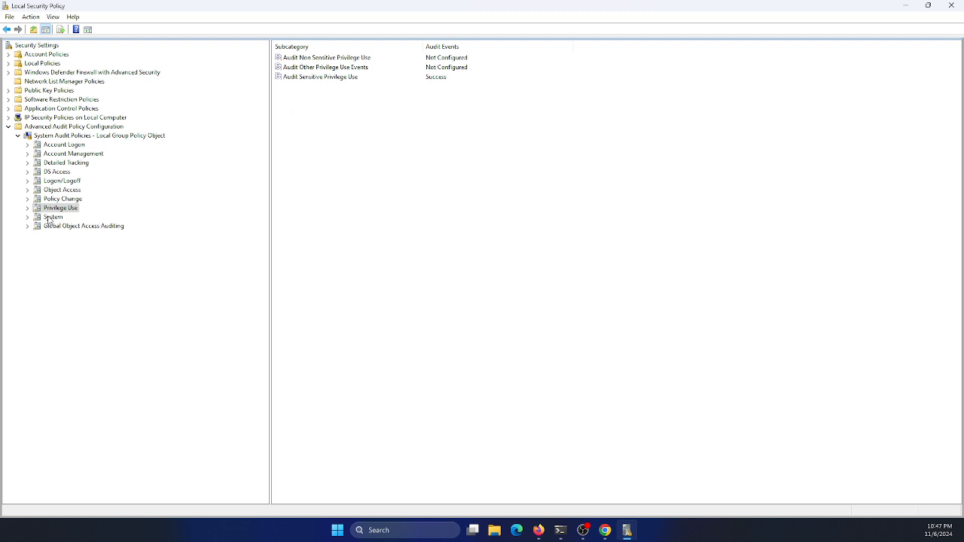
{"action": "left_click", "coordinate": [68, 191]}
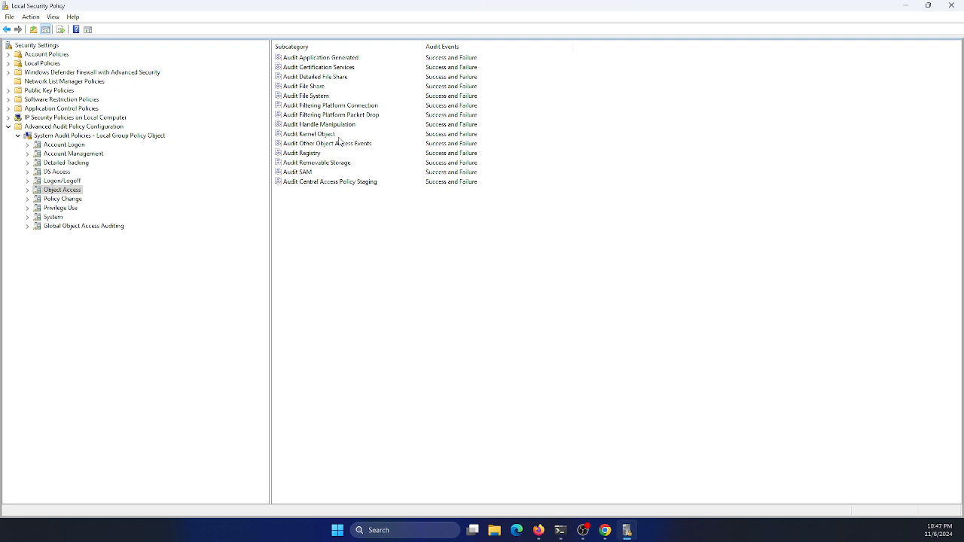
Read the explanation of the Audit Removable Storage policy, highlighting the phrase about a removable storage device, and close its properties.
{"action": "left_click", "coordinate": [304, 163]}
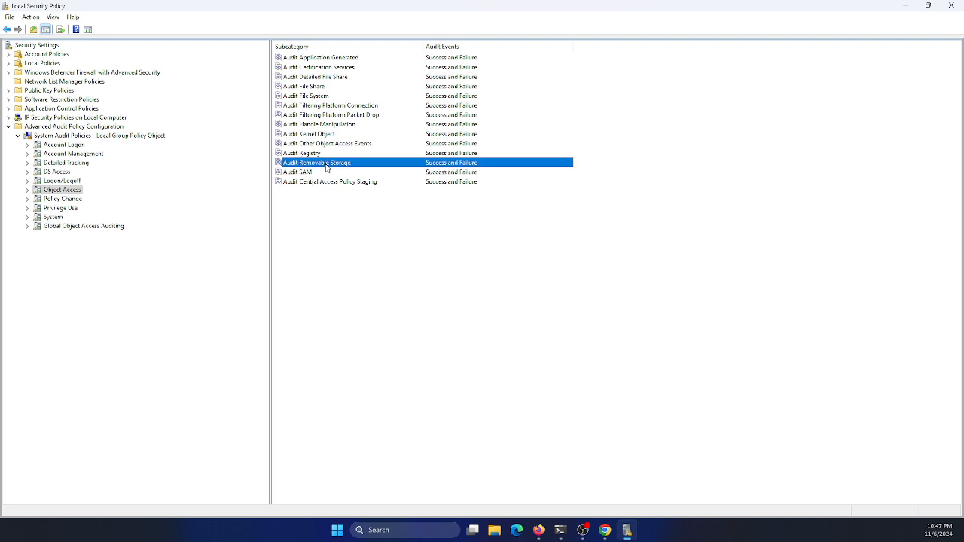
{"action": "double_click", "coordinate": [326, 167]}
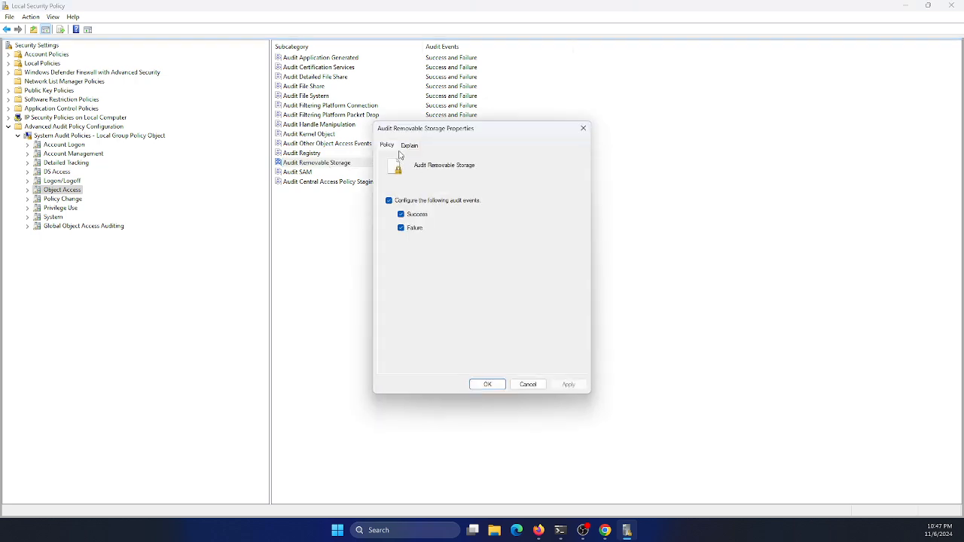
{"action": "left_click", "coordinate": [407, 146]}
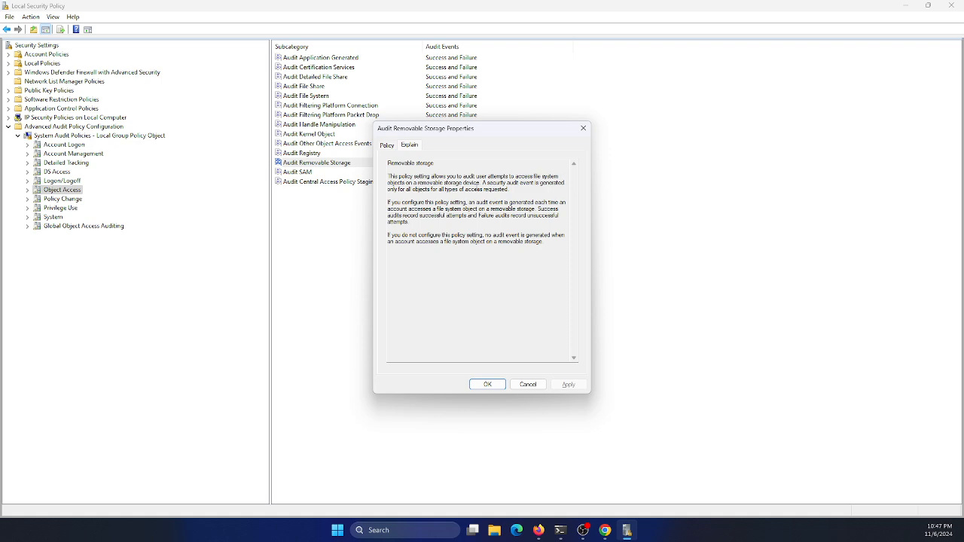
{"action": "left_click_drag", "start_coordinate": [480, 183], "coordinate": [408, 184]}
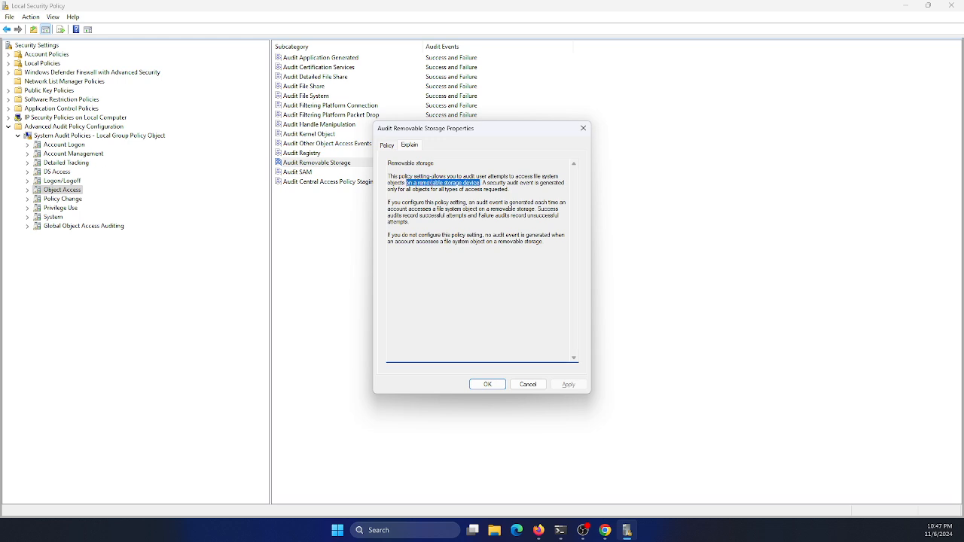
{"action": "left_click", "coordinate": [583, 128]}
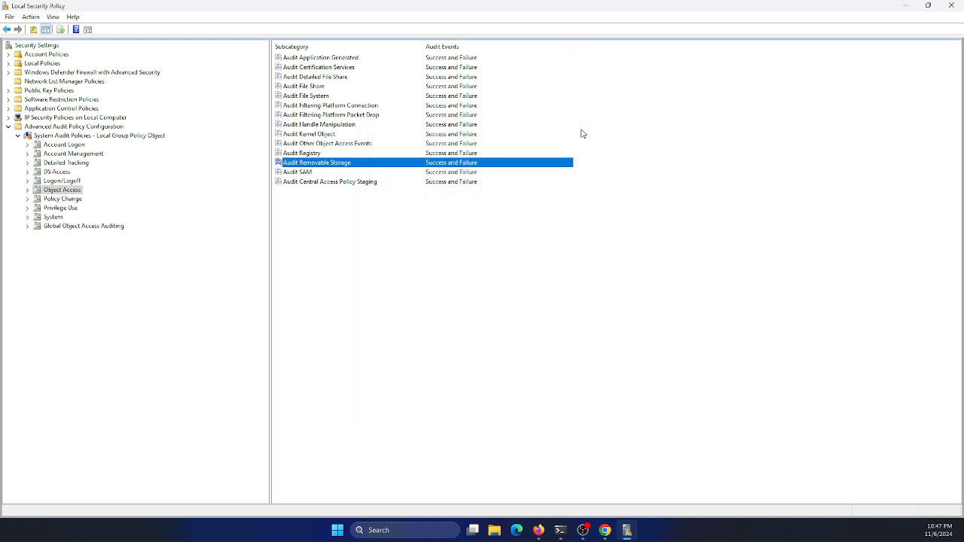
Read the explanation of Audit Registry and check which events Audit File System is configured to audit.
{"action": "double_click", "coordinate": [314, 154]}
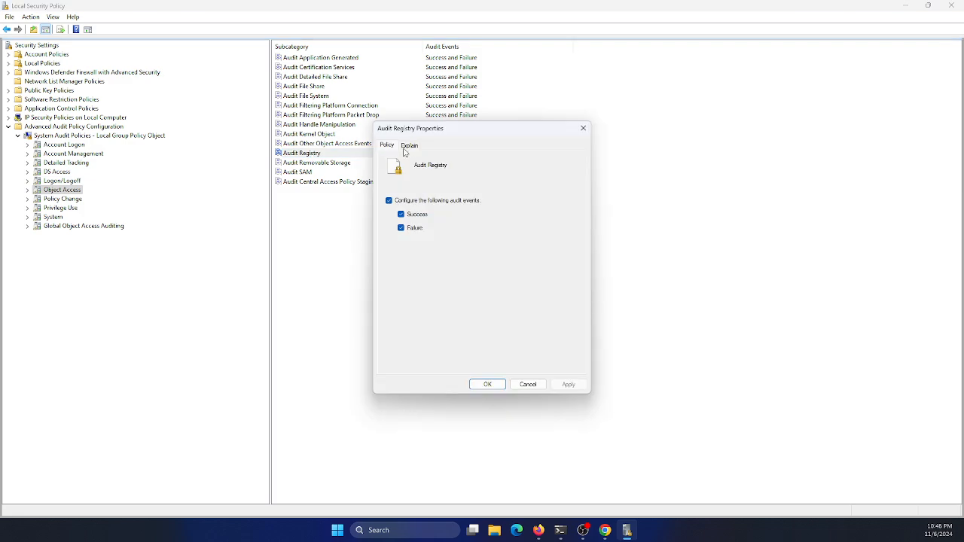
{"action": "left_click", "coordinate": [413, 146]}
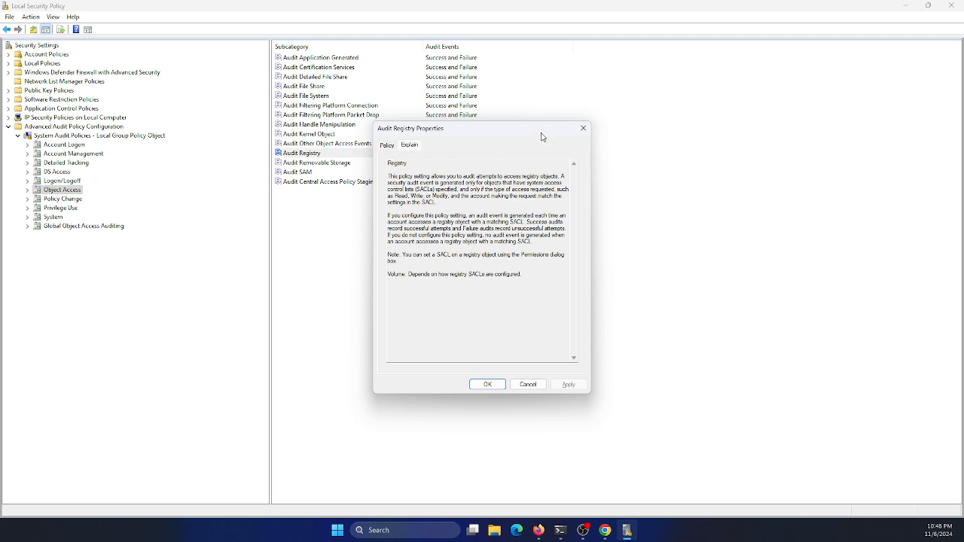
{"action": "left_click", "coordinate": [583, 128]}
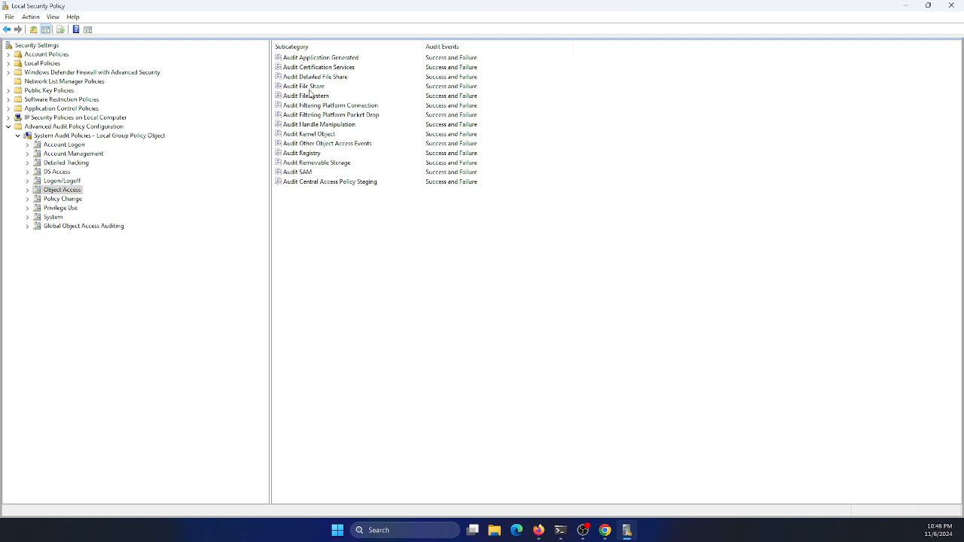
{"action": "double_click", "coordinate": [314, 98]}
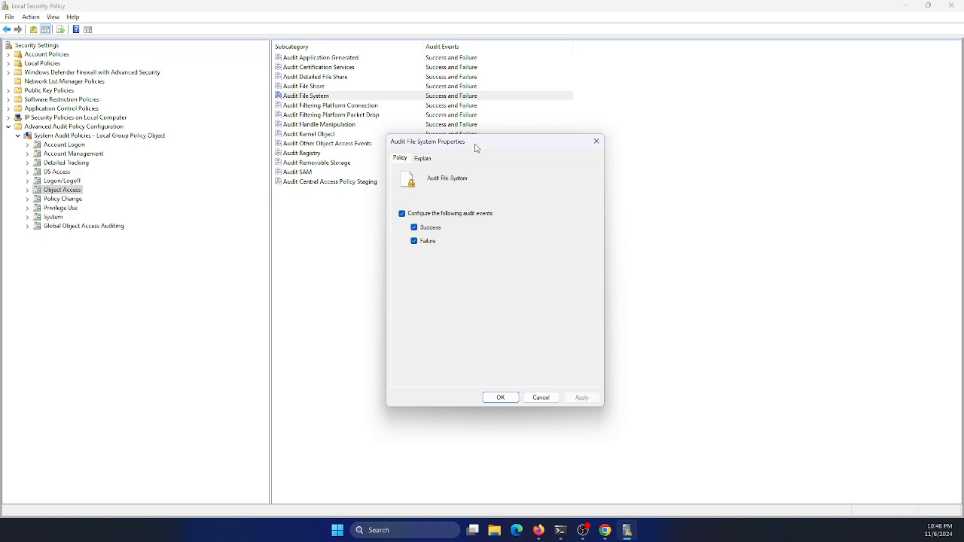
{"action": "left_click", "coordinate": [597, 141]}
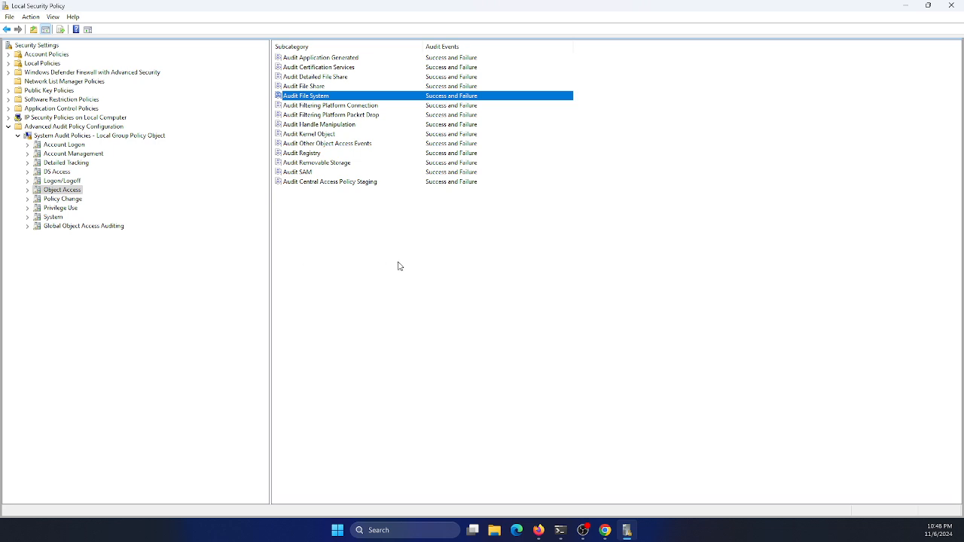
Search Windows for Event Viewer and open it.
{"action": "left_click", "coordinate": [411, 533]}
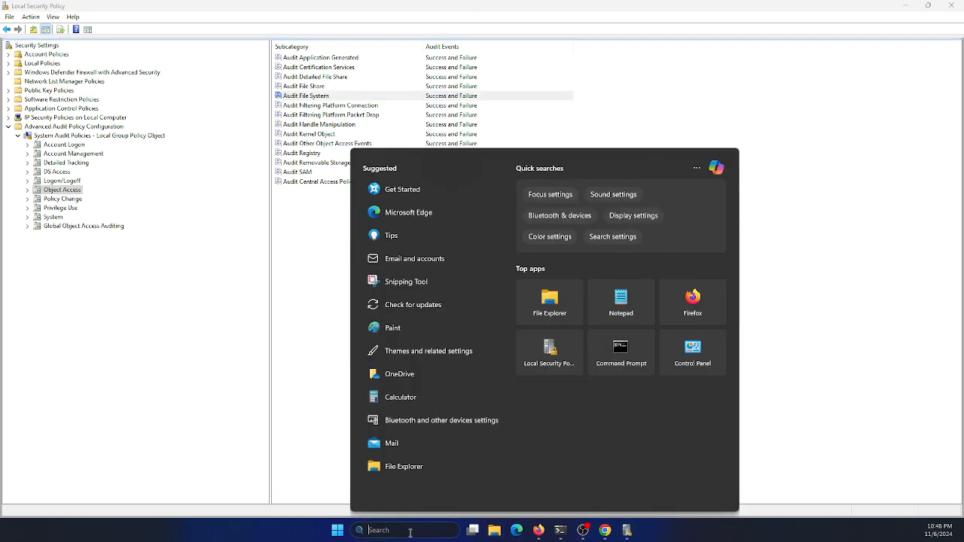
{"action": "type", "text": "e"}
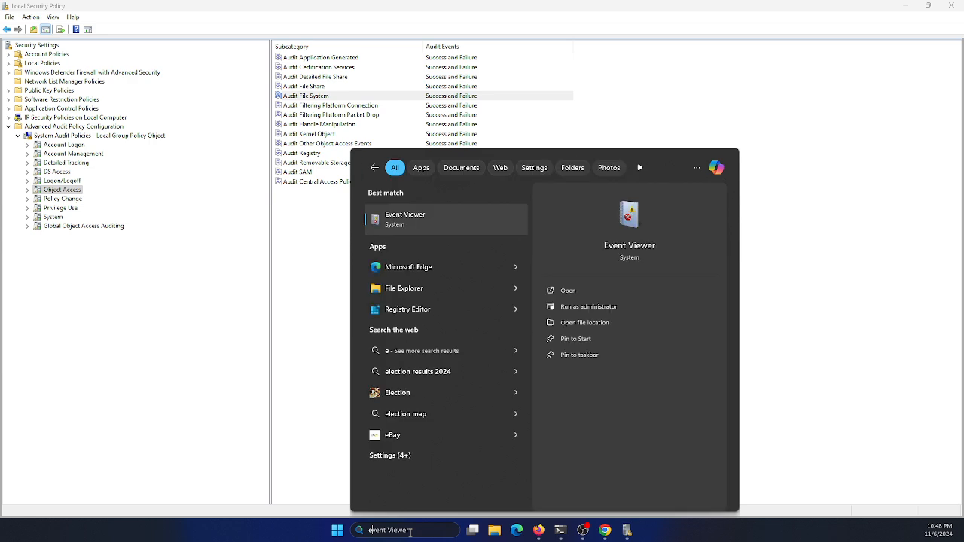
{"action": "type", "text": "----"}
{"action": "key", "text": "BackSpace"}
{"action": "key", "text": "BackSpace"}
{"action": "key", "text": "BackSpace"}
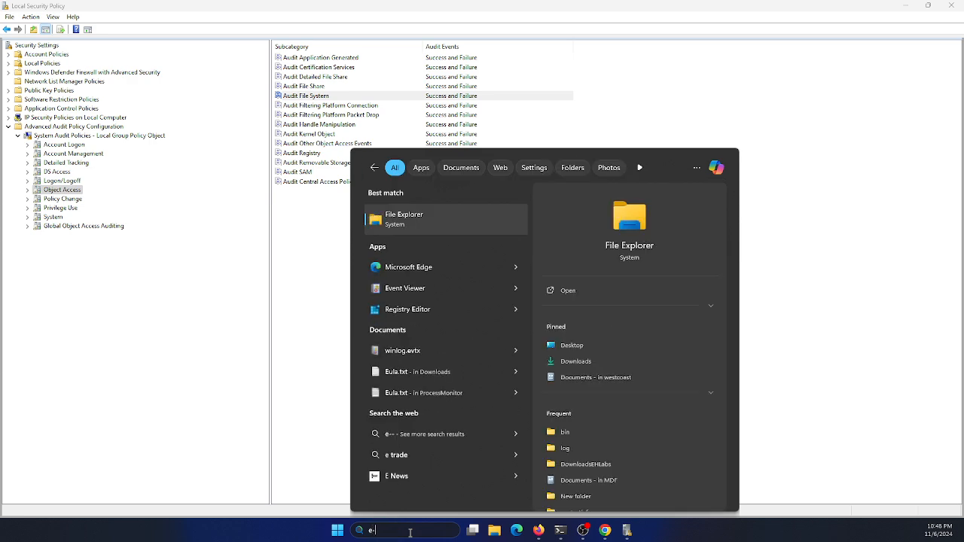
{"action": "key", "text": "BackSpace"}
{"action": "type", "text": "v"}
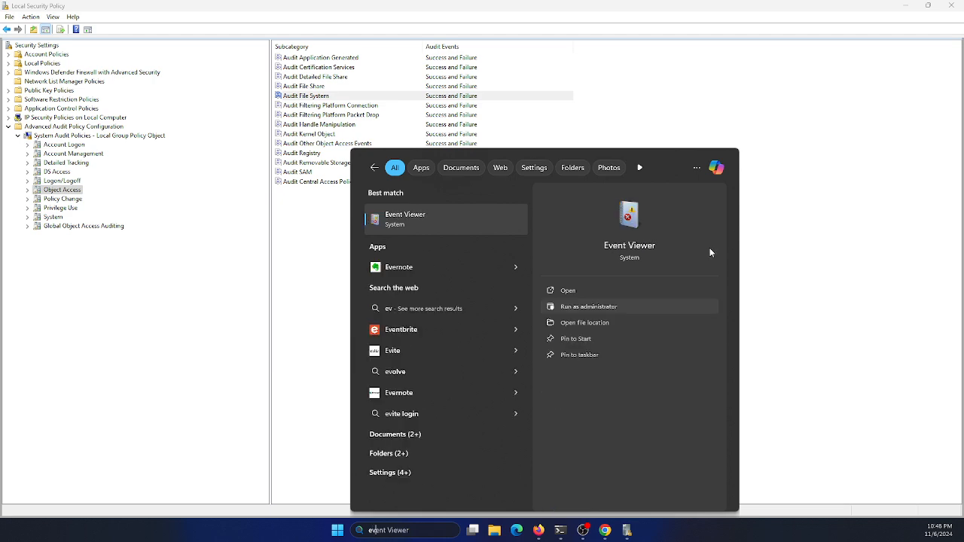
{"action": "left_click", "coordinate": [402, 222]}
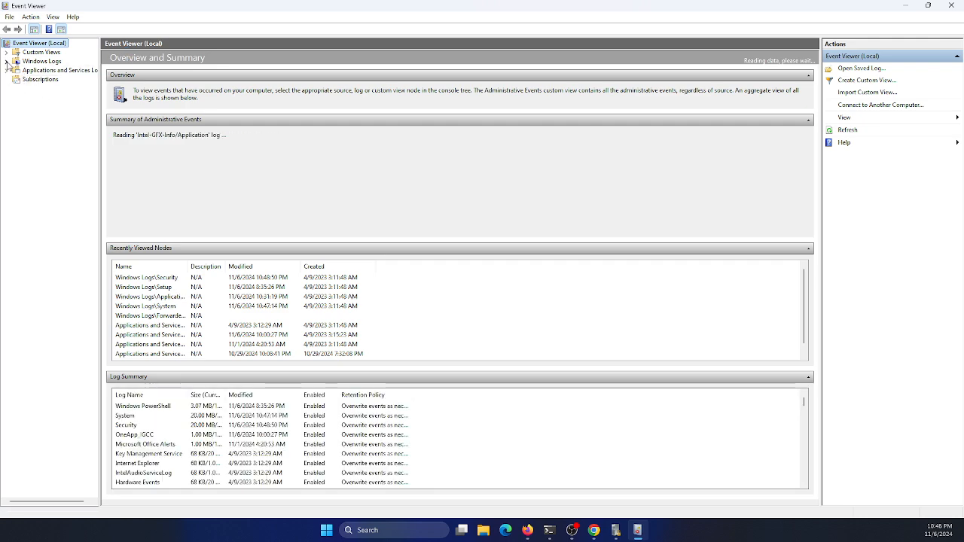
Expand Windows Logs and look through the Application and Setup logs.
{"action": "left_click", "coordinate": [7, 62]}
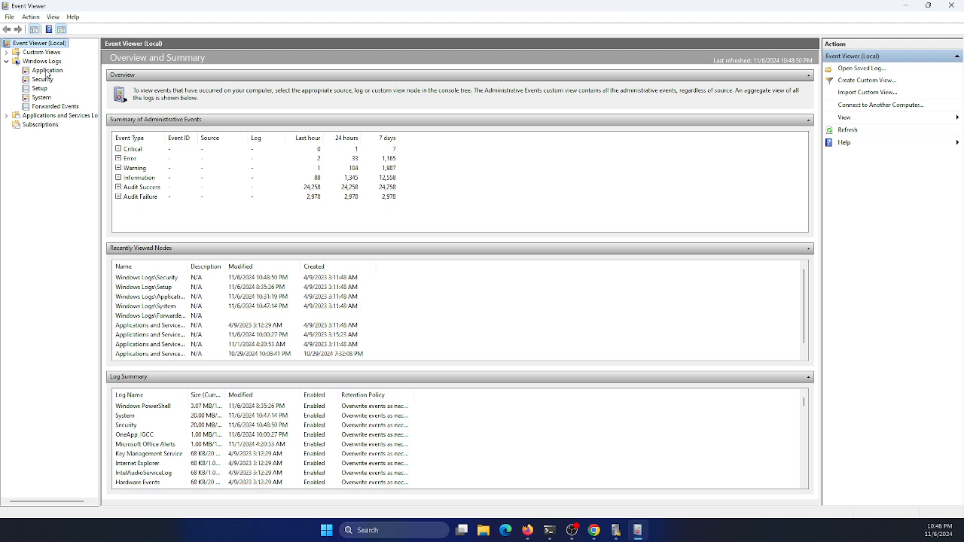
{"action": "left_click", "coordinate": [46, 70]}
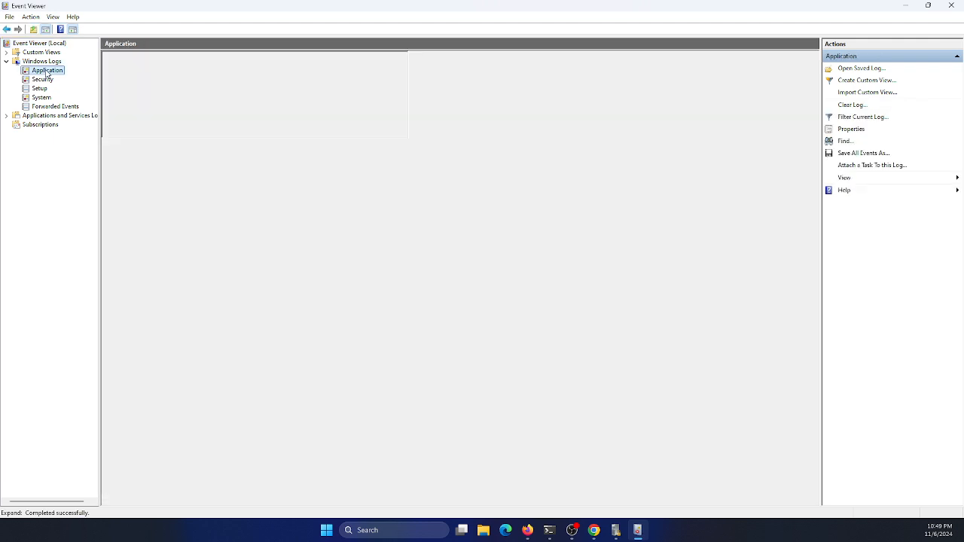
{"action": "left_click", "coordinate": [39, 88]}
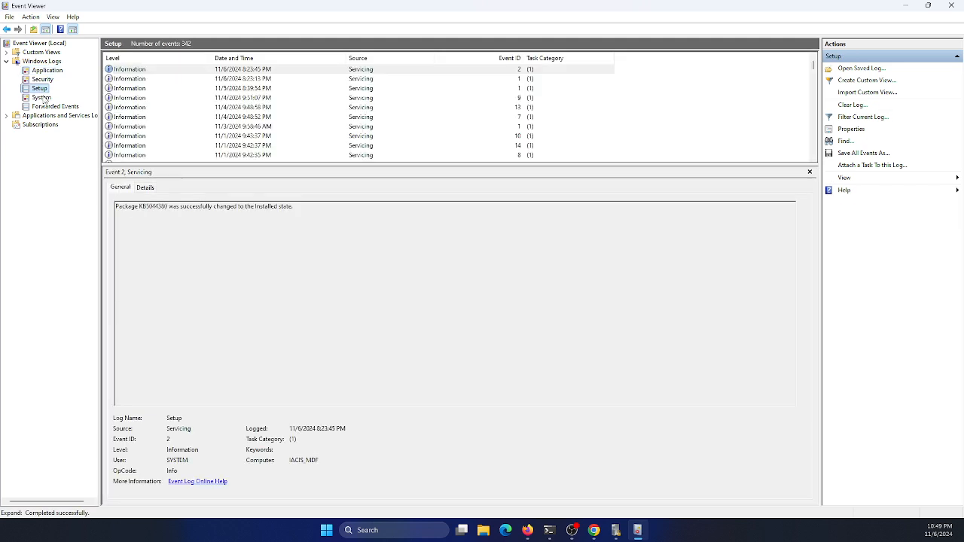
{"action": "scroll", "coordinate": [170, 107], "scroll_direction": "down", "scroll_amount": 12}
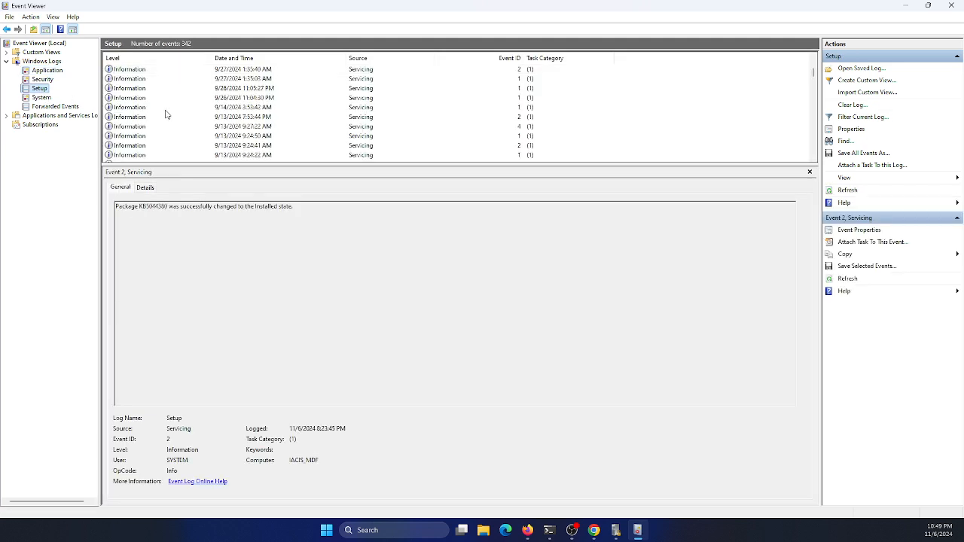
Examine the disk error and earlier entries in the System log, and open the Security log.
{"action": "left_click", "coordinate": [42, 98]}
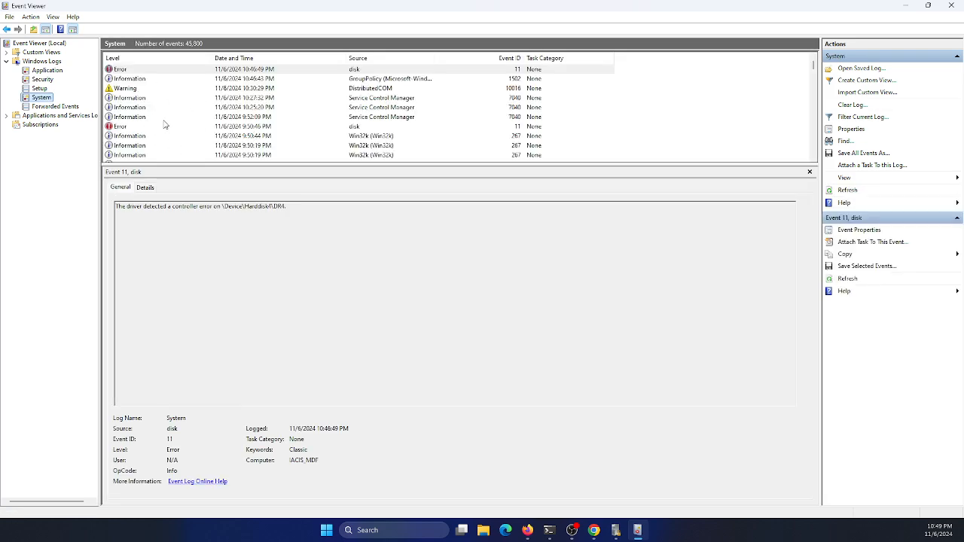
{"action": "left_click", "coordinate": [126, 72]}
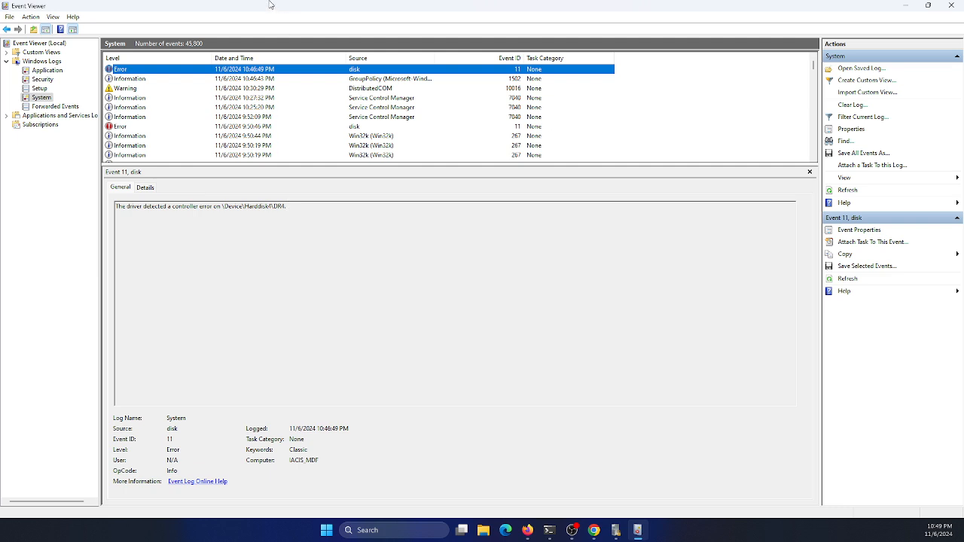
{"action": "scroll", "coordinate": [200, 119], "scroll_direction": "down", "scroll_amount": 3}
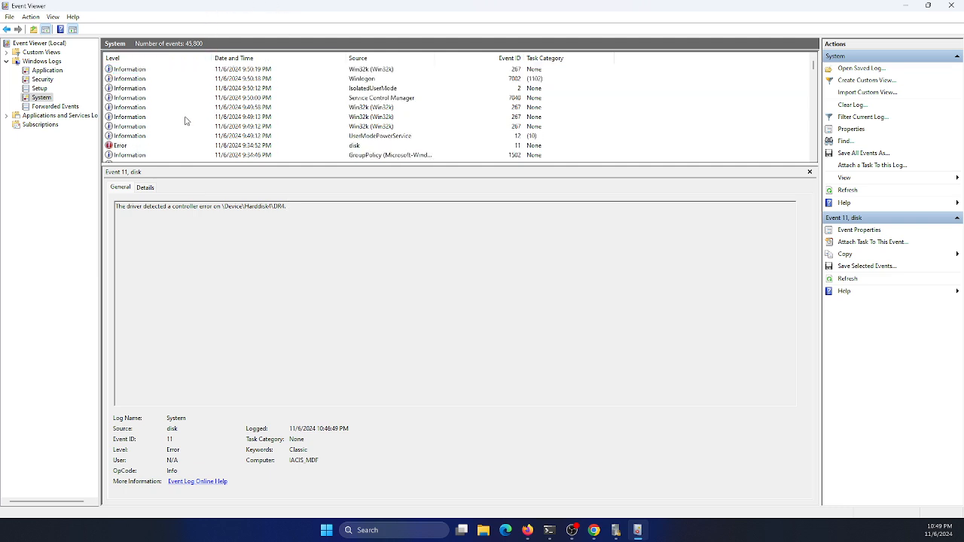
{"action": "scroll", "coordinate": [185, 120], "scroll_direction": "down", "scroll_amount": 2}
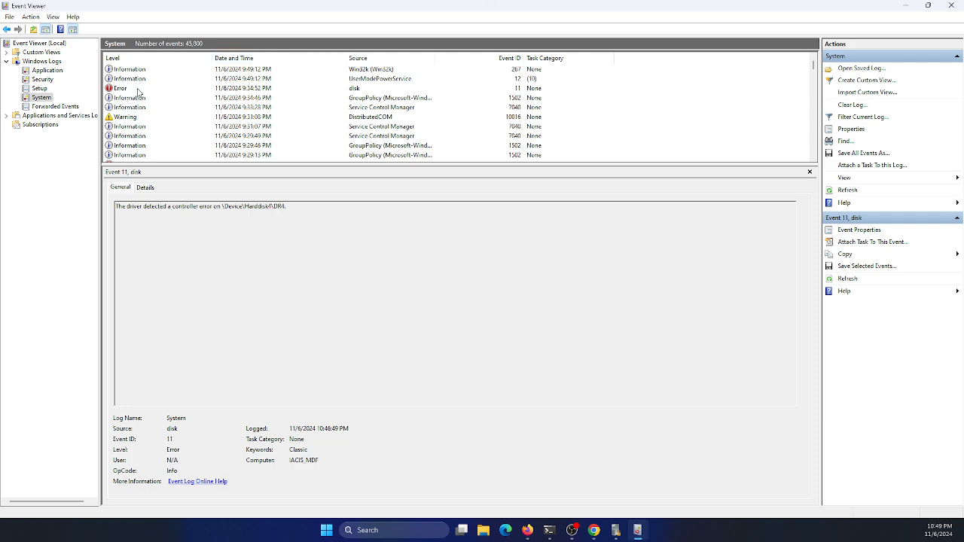
{"action": "left_click", "coordinate": [53, 80]}
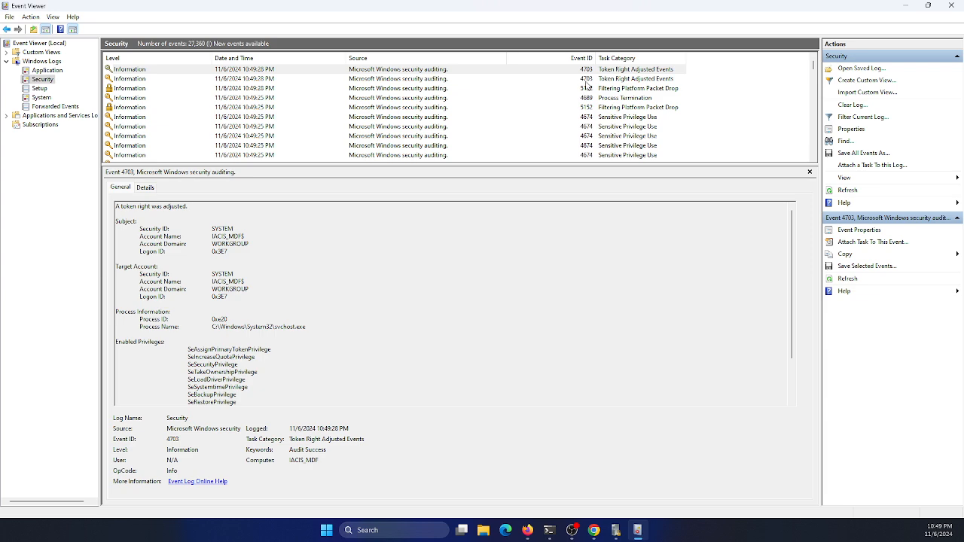
{"action": "left_click", "coordinate": [595, 532]}
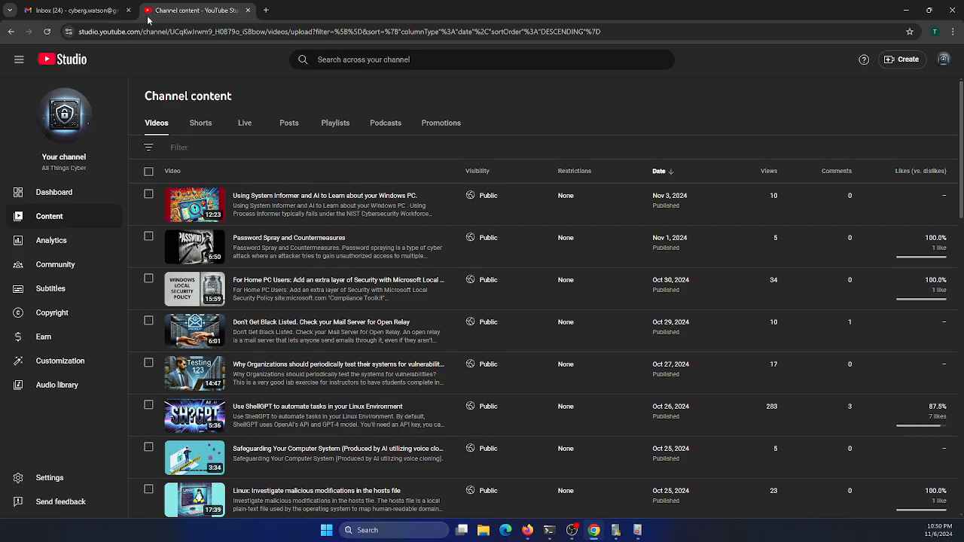
{"action": "left_click", "coordinate": [114, 13]}
{"action": "left_click", "coordinate": [192, 9]}
{"action": "left_click", "coordinate": [906, 10]}
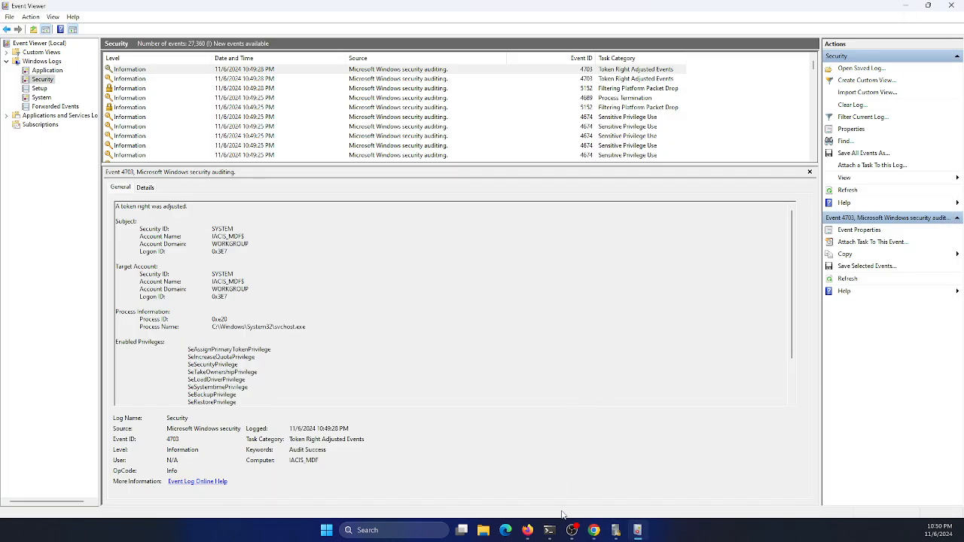
Switch to the Windows event logs cheat sheet in Firefox and highlight the phrase "MITRE ATT&CK Technique Mapping".
{"action": "mouse_move", "coordinate": [593, 533]}
{"action": "mouse_move", "coordinate": [537, 530]}
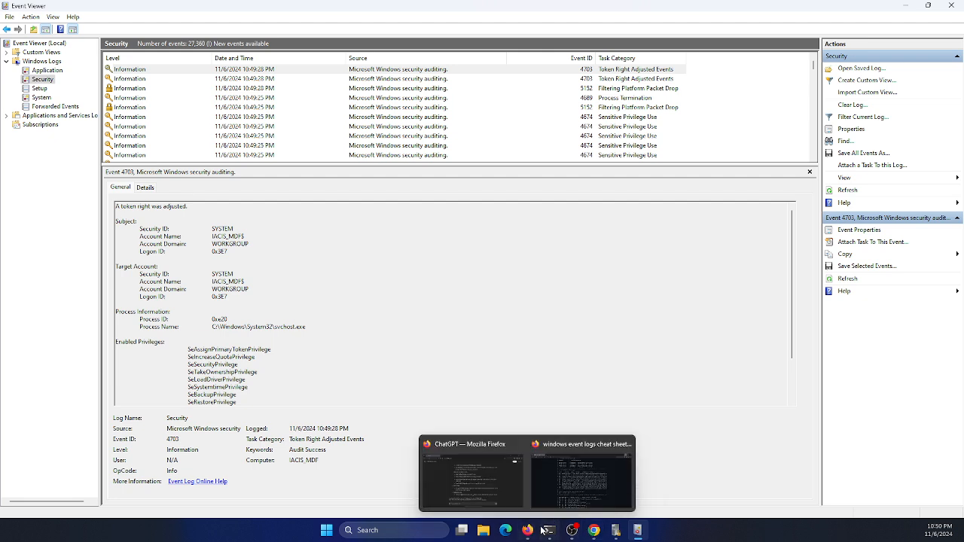
{"action": "left_click", "coordinate": [586, 456]}
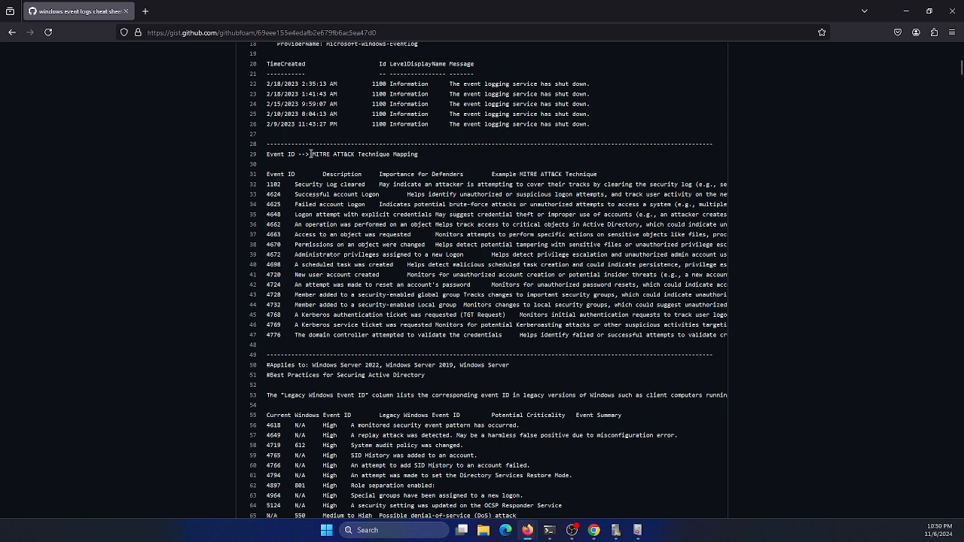
{"action": "left_click_drag", "start_coordinate": [312, 154], "coordinate": [420, 154]}
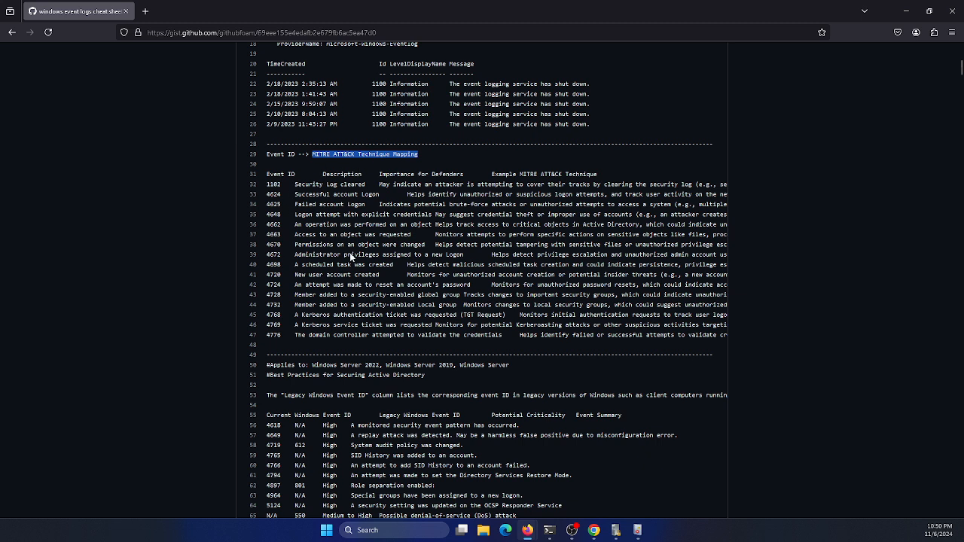
Search the web for "mitre attack" in a new browser tab, open the MITRE ATT&CK site and view its Enterprise matrix.
{"action": "left_click", "coordinate": [146, 11]}
{"action": "left_click", "coordinate": [187, 35]}
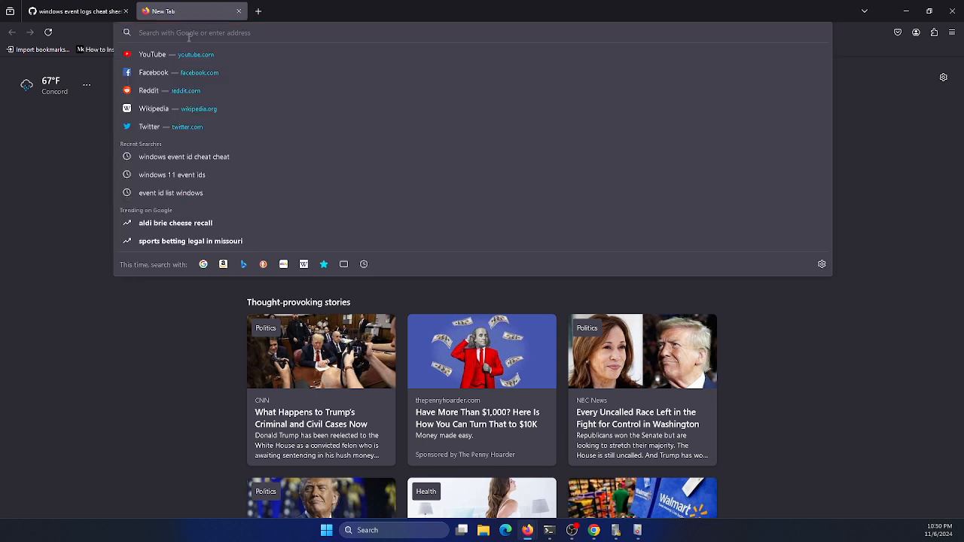
{"action": "type", "text": "mit"}
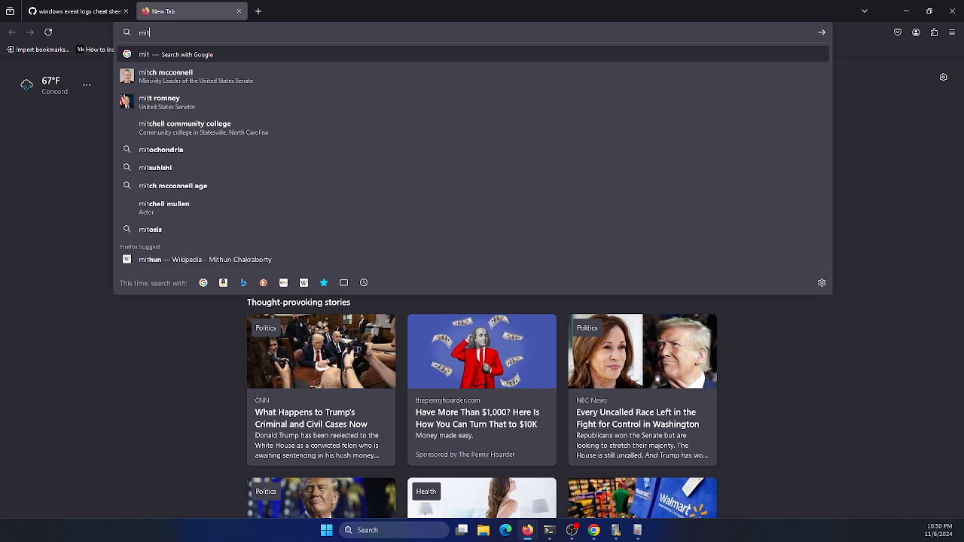
{"action": "type", "text": "re attack"}
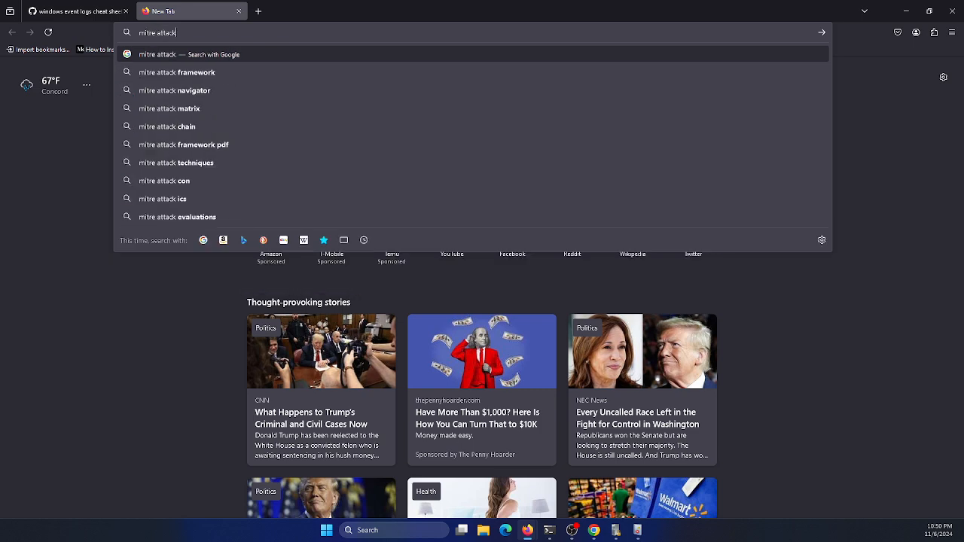
{"action": "key", "text": "Return"}
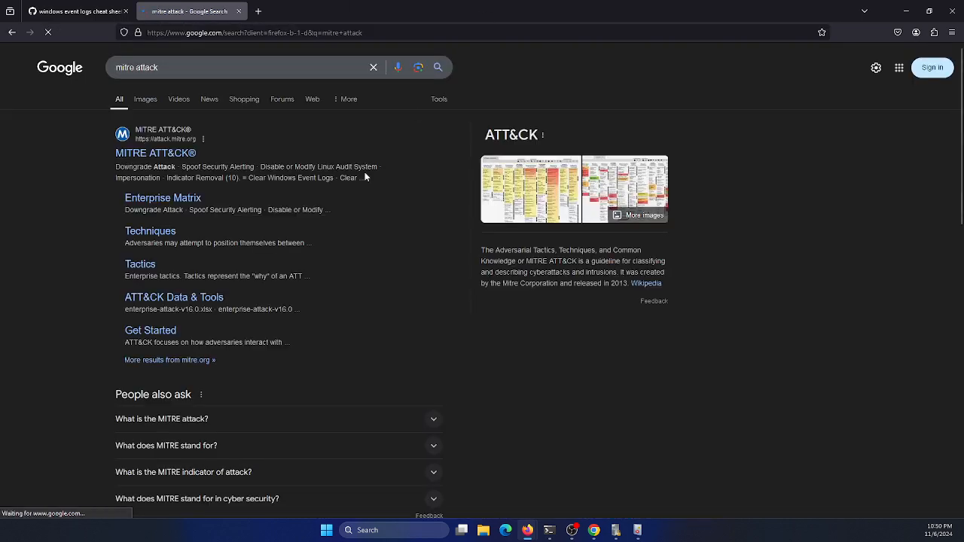
{"action": "left_click", "coordinate": [159, 155]}
{"action": "scroll", "coordinate": [262, 317], "scroll_direction": "down", "scroll_amount": 3}
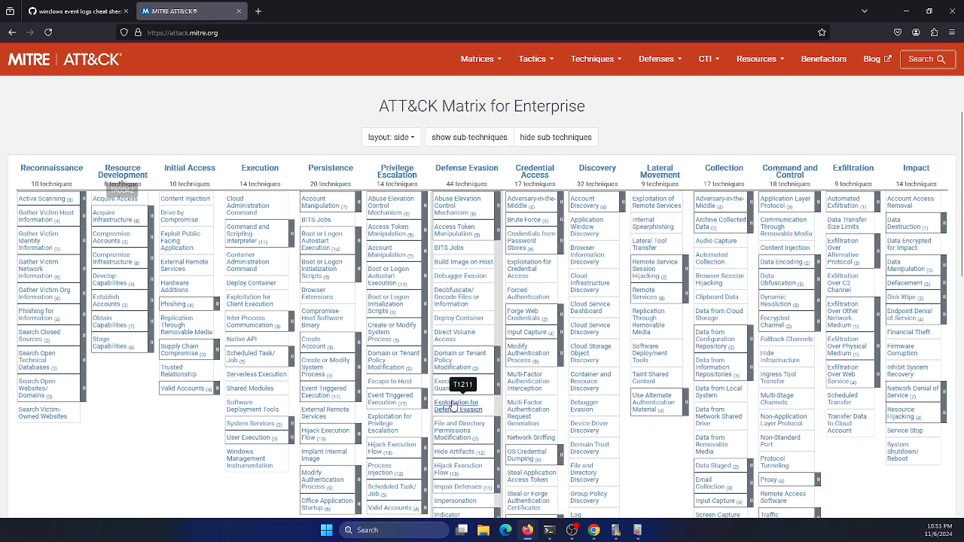
Return to the Windows event logs cheat sheet and highlight event ID 1102 in the technique mapping list.
{"action": "left_click", "coordinate": [88, 12]}
{"action": "scroll", "coordinate": [378, 178], "scroll_direction": "up", "scroll_amount": 5}
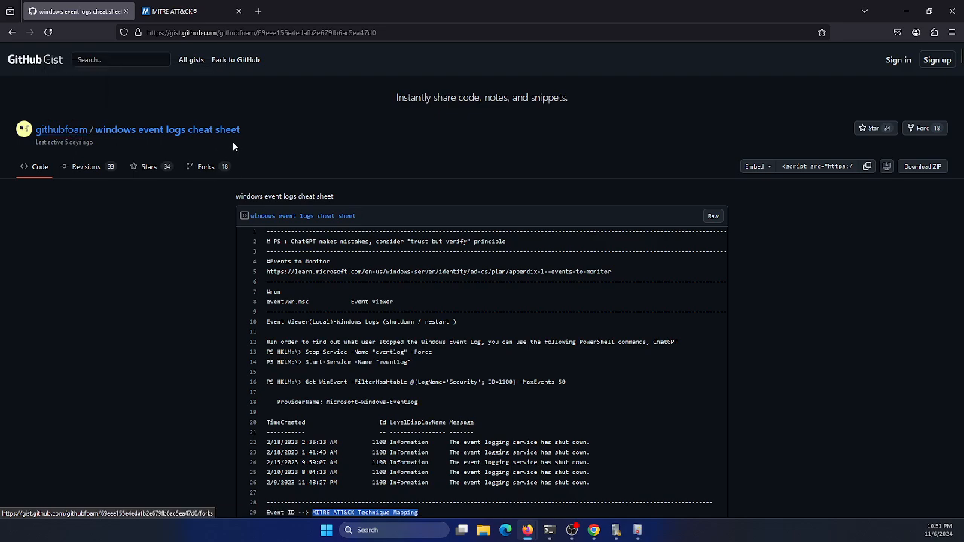
{"action": "scroll", "coordinate": [427, 217], "scroll_direction": "down", "scroll_amount": 5}
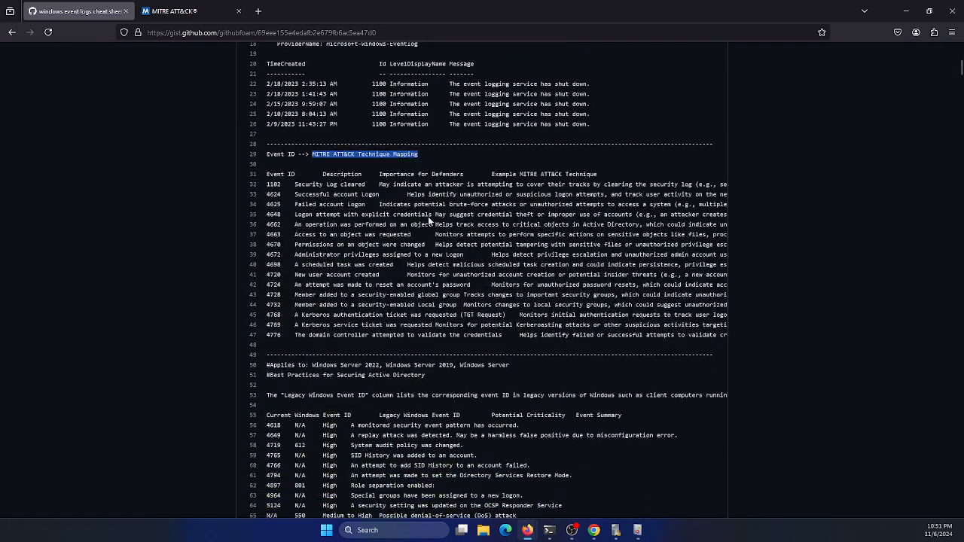
{"action": "left_click", "coordinate": [267, 195]}
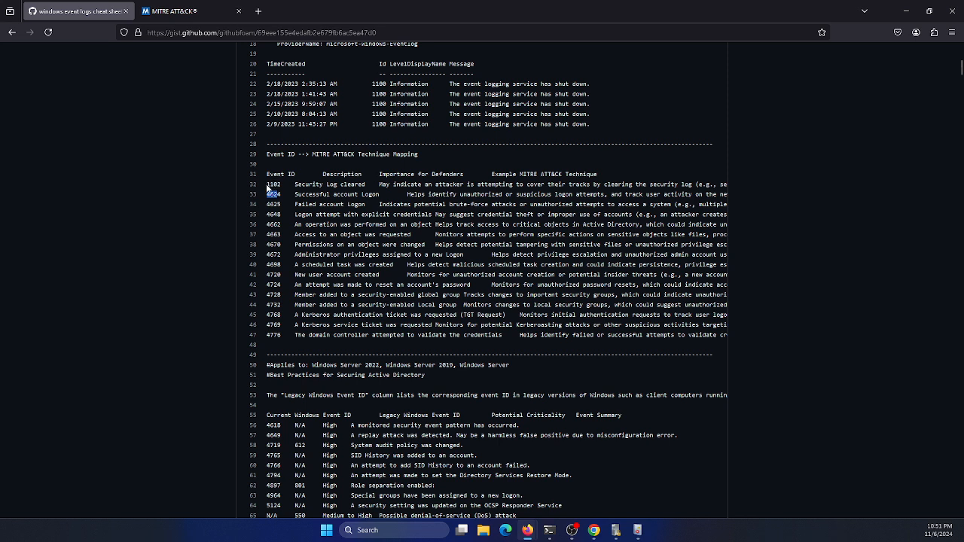
{"action": "left_click_drag", "start_coordinate": [267, 184], "coordinate": [280, 184]}
Switch to Event Viewer, filter the Security log by event ID 1102, and clear the filter after checking the matches.
{"action": "left_click", "coordinate": [637, 530]}
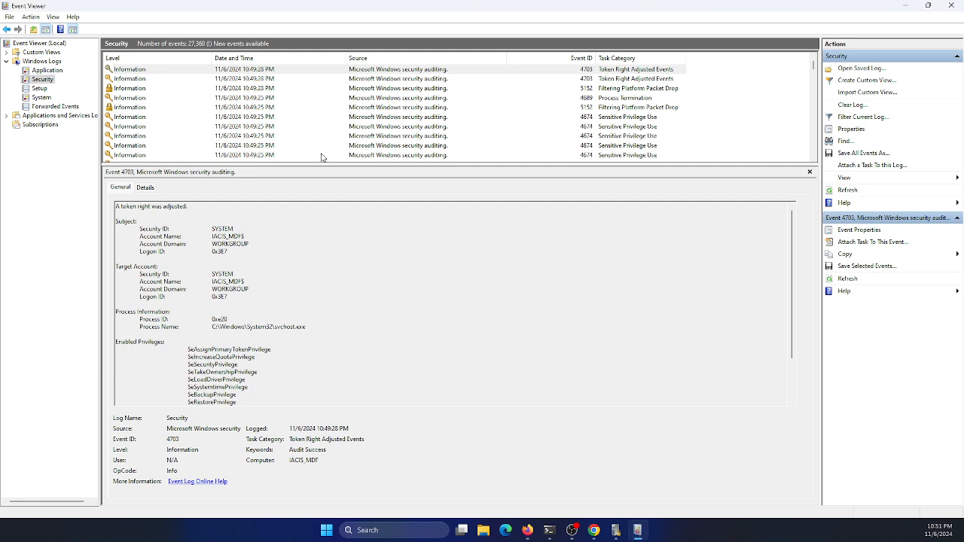
{"action": "left_click", "coordinate": [864, 118]}
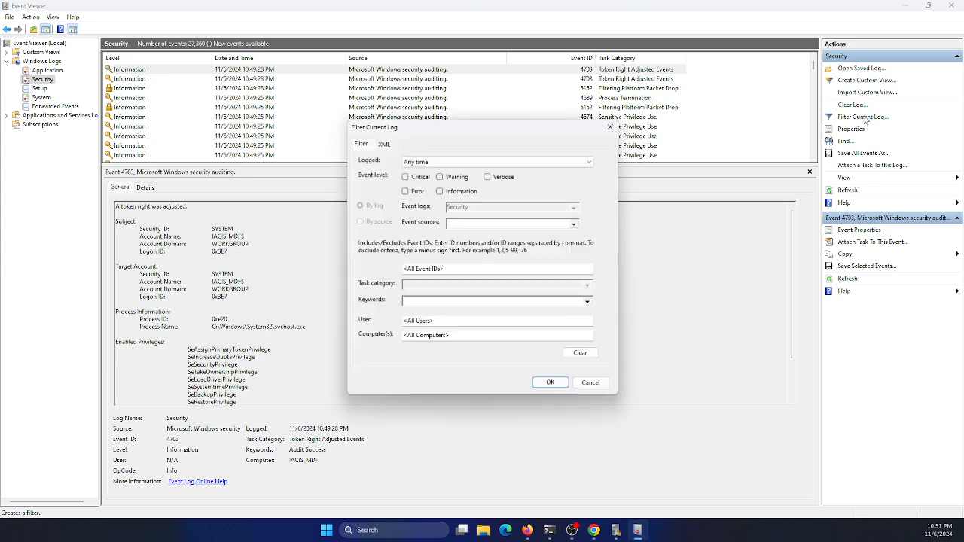
{"action": "left_click", "coordinate": [428, 269]}
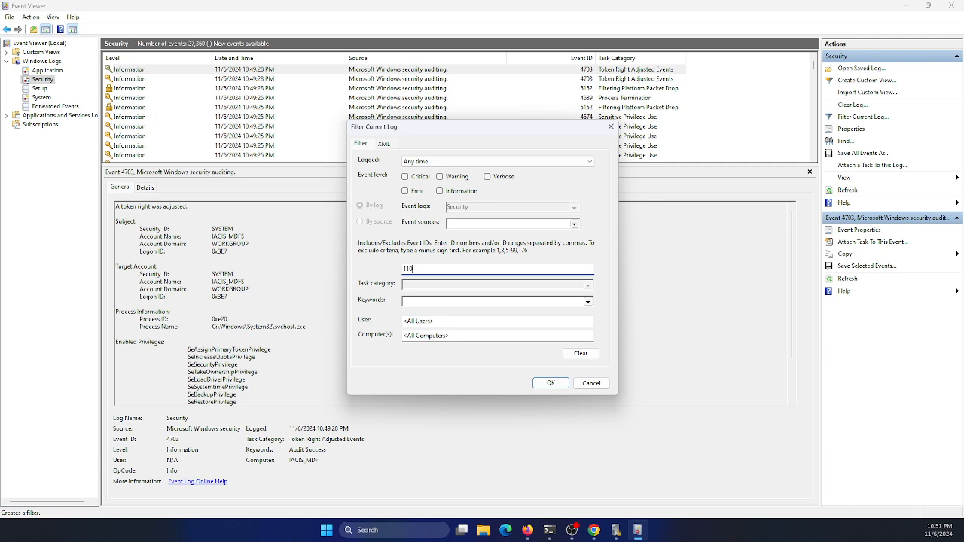
{"action": "left_click", "coordinate": [550, 383]}
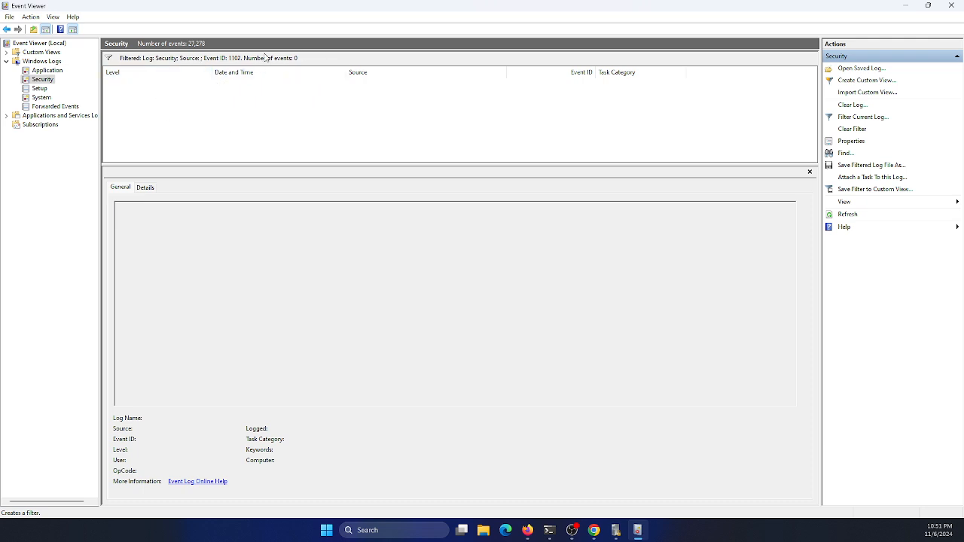
{"action": "left_click", "coordinate": [856, 131]}
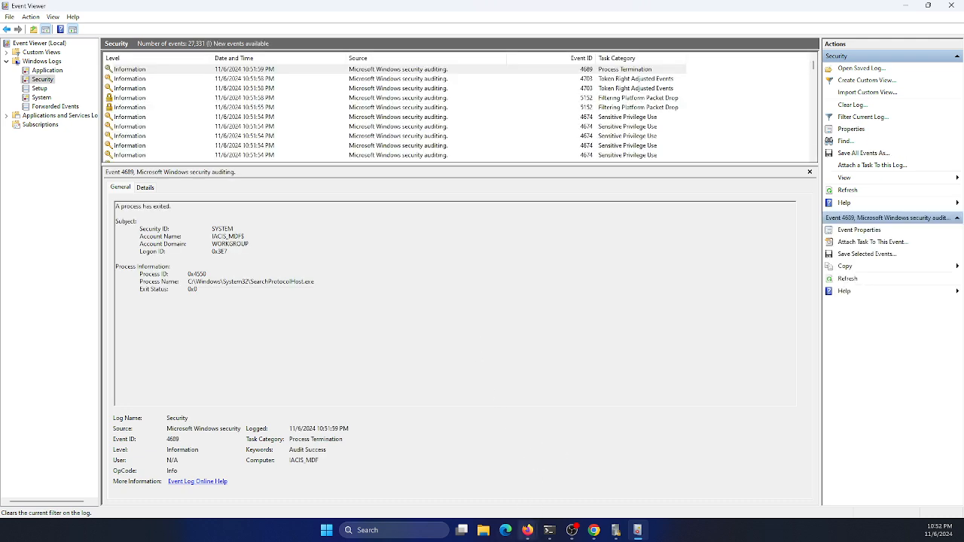
Go back to the event logs cheat sheet in Firefox and highlight event ID 4624, the successful account logon entry.
{"action": "mouse_move", "coordinate": [549, 531]}
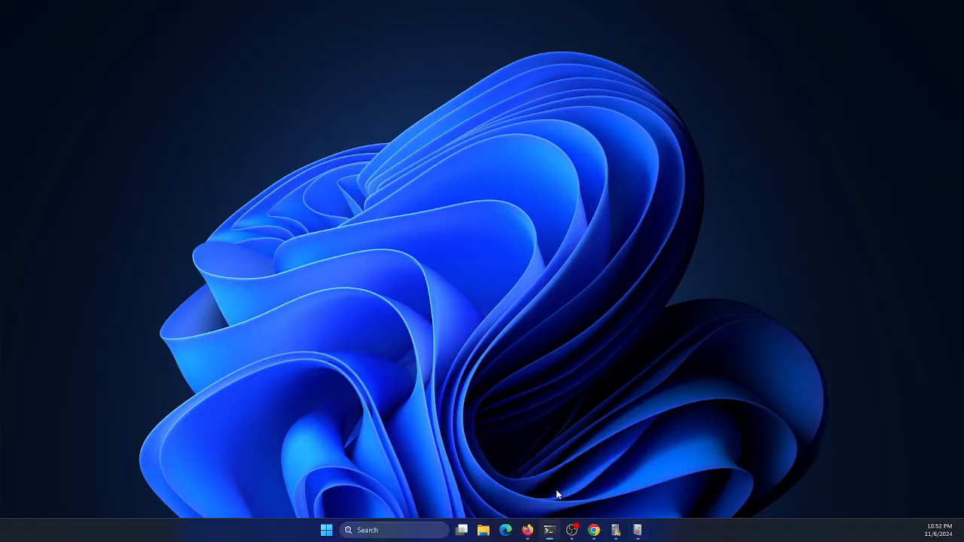
{"action": "left_click", "coordinate": [556, 490]}
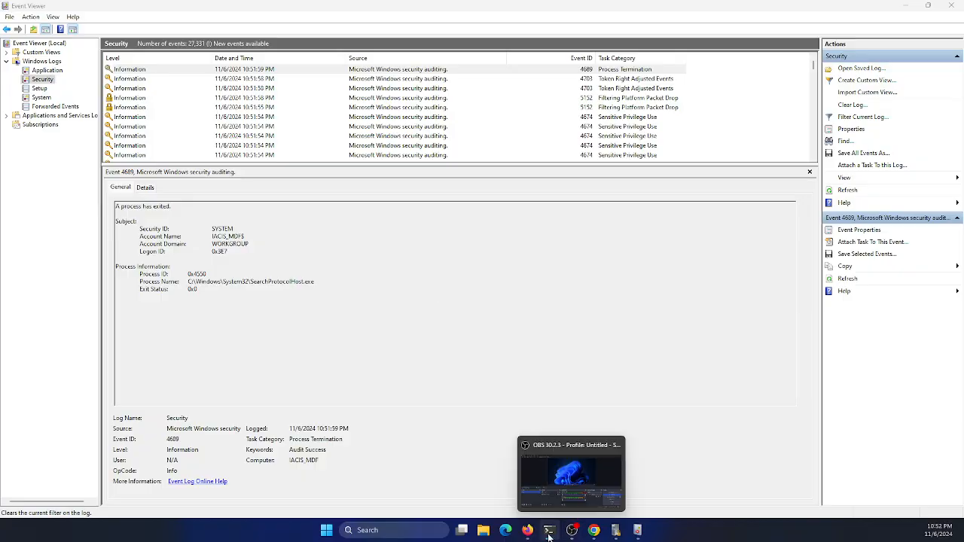
{"action": "mouse_move", "coordinate": [528, 531]}
{"action": "left_click", "coordinate": [565, 501]}
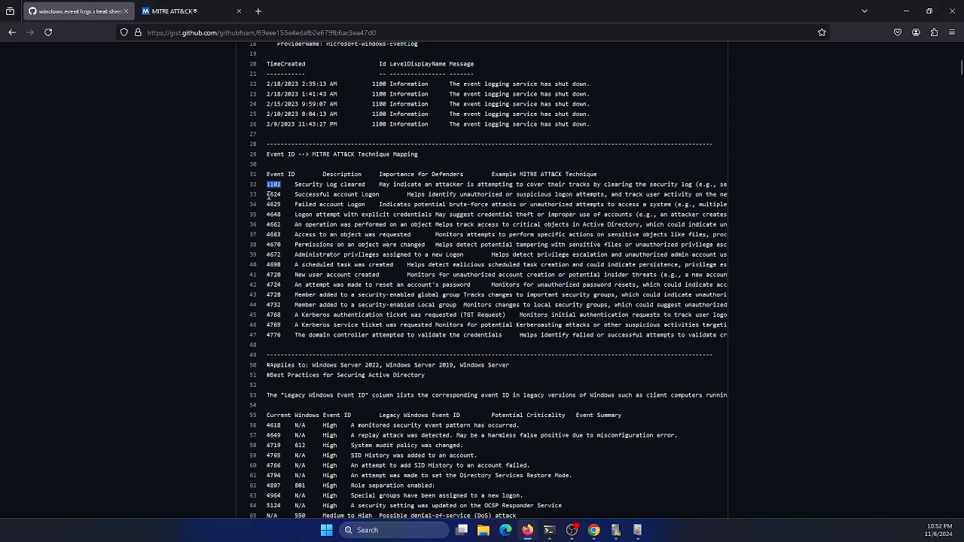
{"action": "left_click_drag", "start_coordinate": [268, 195], "coordinate": [283, 194]}
Switch to Event Viewer, filter the Security log by event ID 4624, and look through the matching logon events.
{"action": "left_click", "coordinate": [638, 530]}
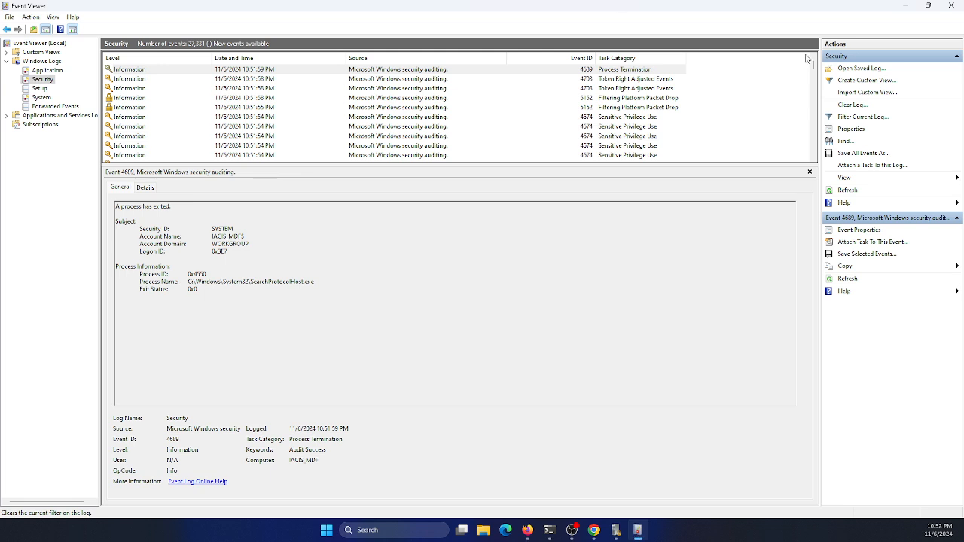
{"action": "left_click", "coordinate": [863, 117]}
{"action": "left_click", "coordinate": [435, 268]}
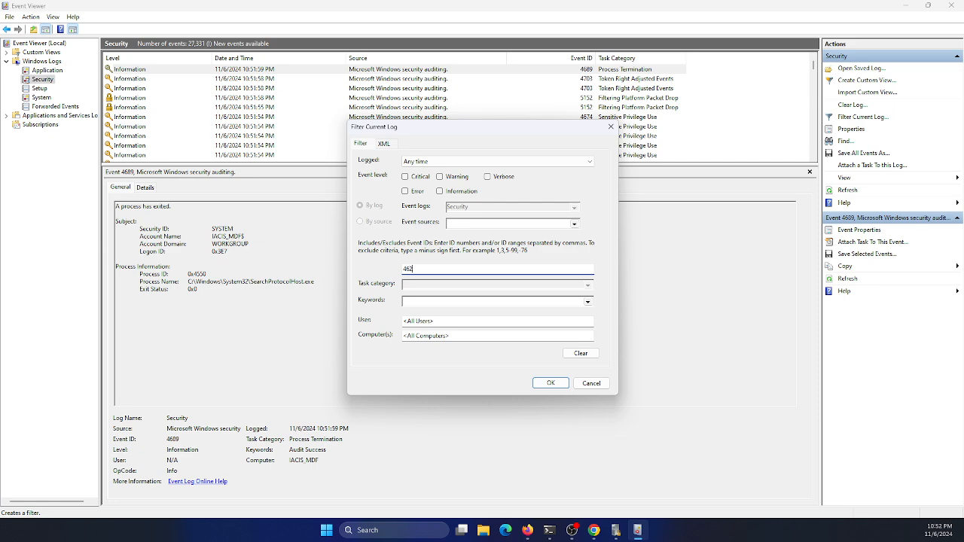
{"action": "type", "text": "4624"}
{"action": "left_click", "coordinate": [551, 384]}
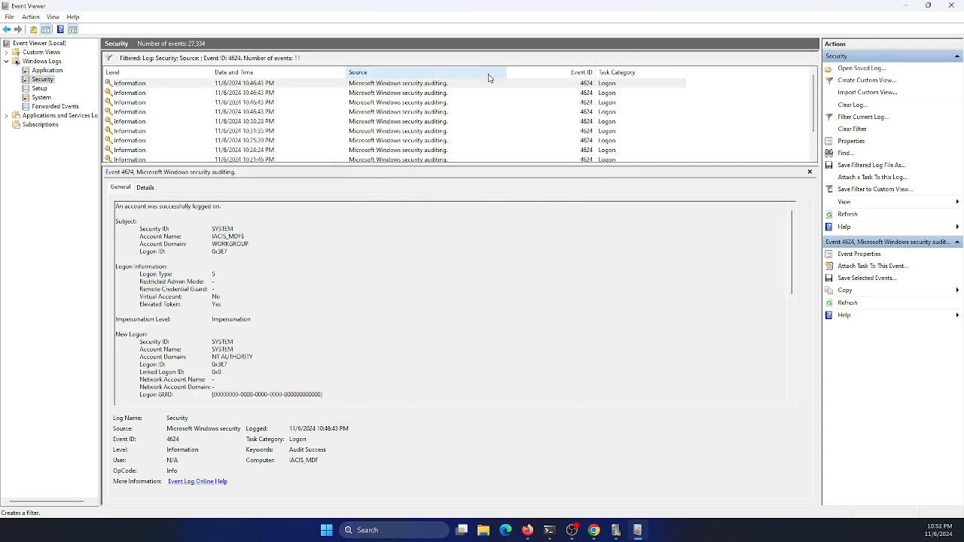
{"action": "left_click", "coordinate": [595, 85]}
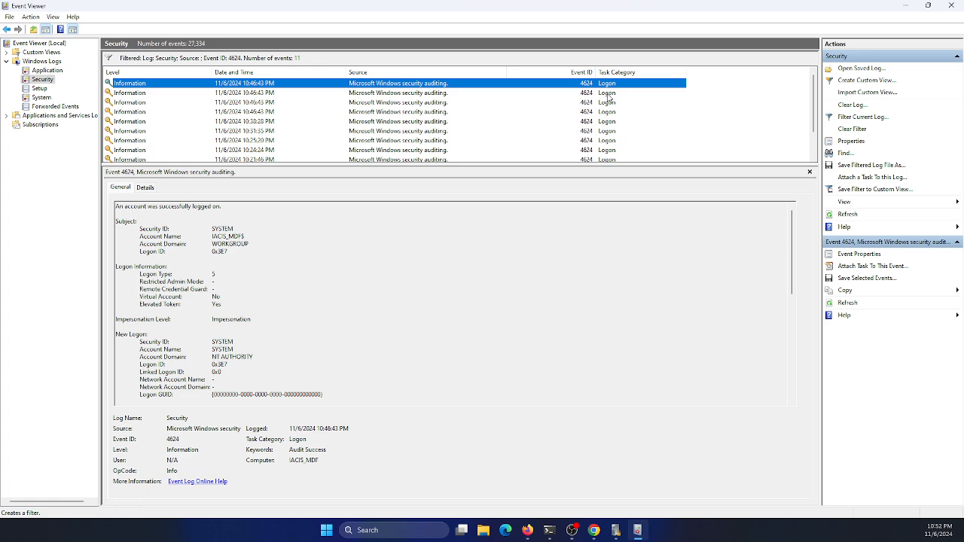
{"action": "scroll", "coordinate": [581, 97], "scroll_direction": "down", "scroll_amount": 1}
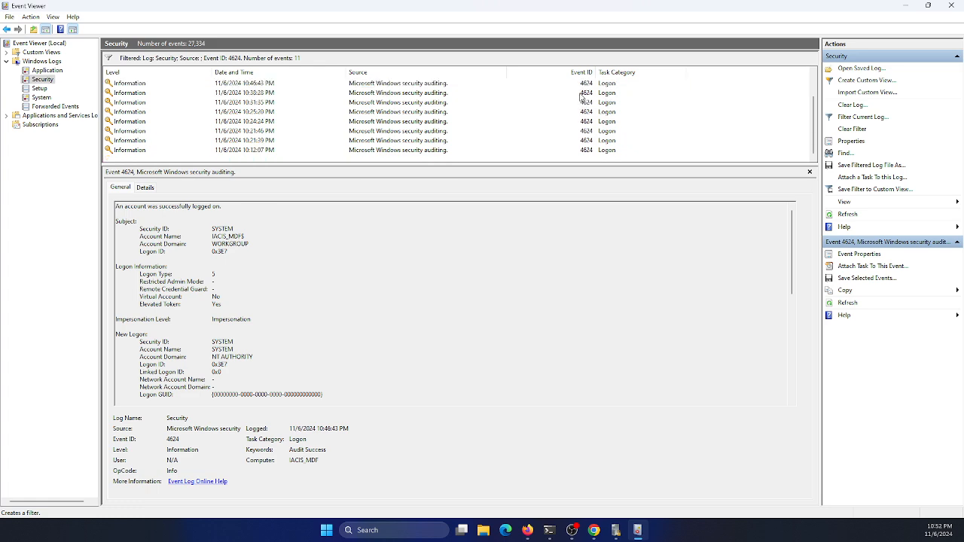
Open the oldest 4624 logon event, from 10:12:07 PM, and read through its full General description.
{"action": "left_click", "coordinate": [607, 150]}
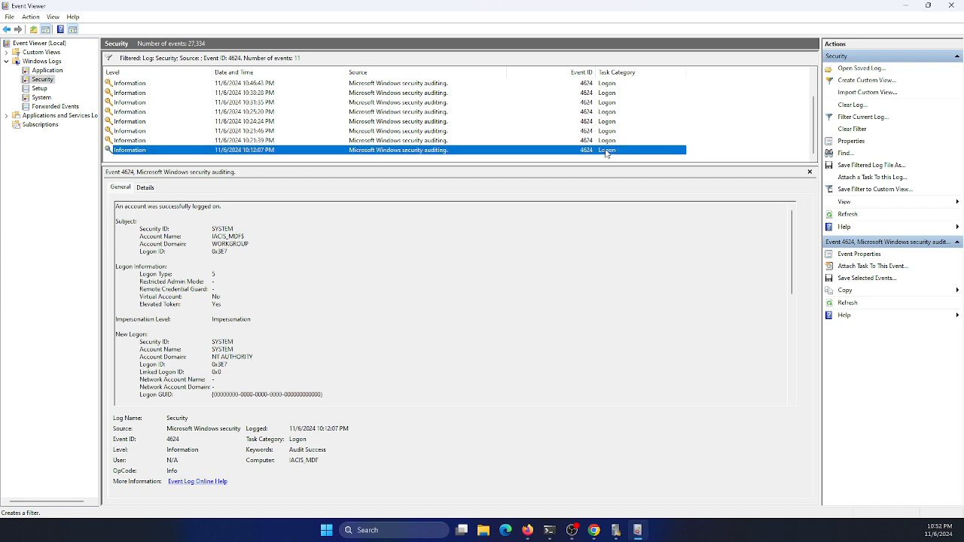
{"action": "scroll", "coordinate": [292, 312], "scroll_direction": "down", "scroll_amount": 5}
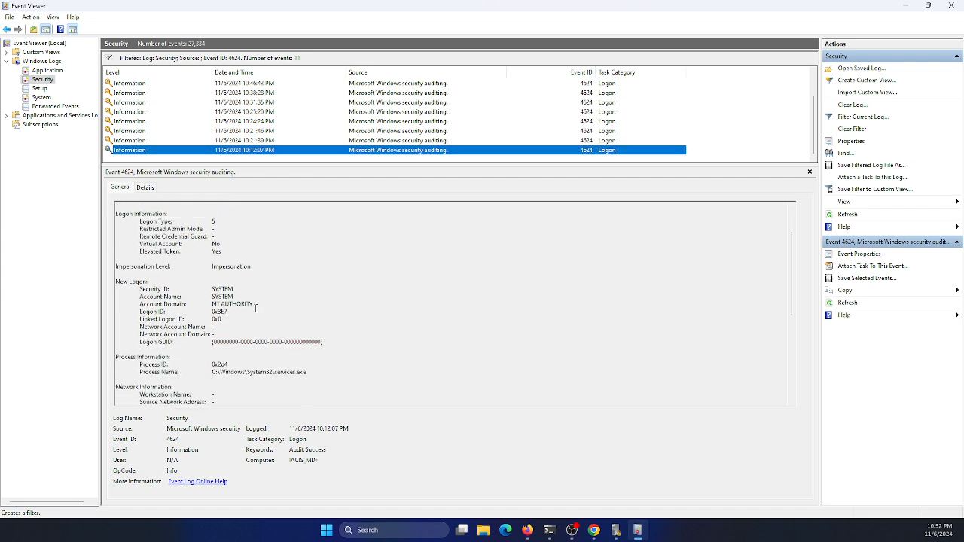
{"action": "scroll", "coordinate": [257, 309], "scroll_direction": "down", "scroll_amount": 1}
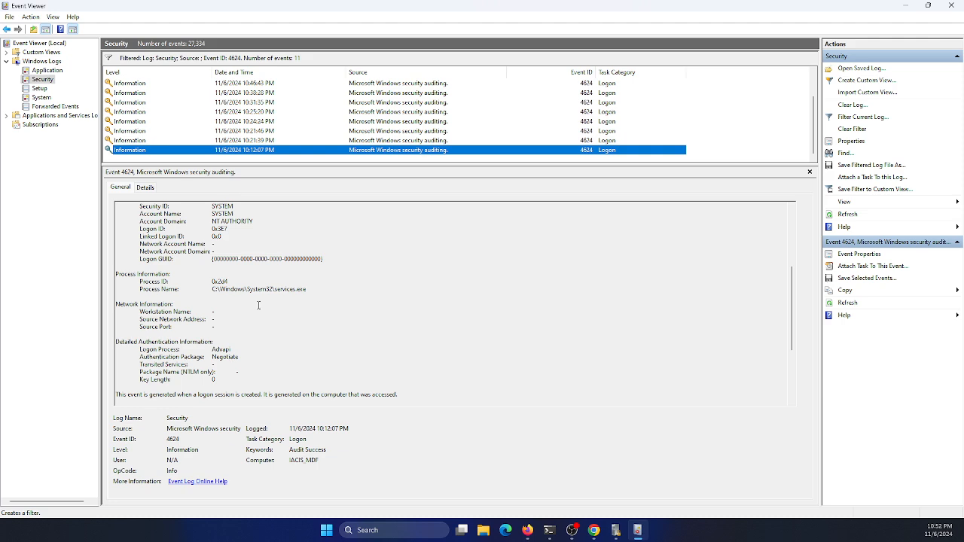
{"action": "scroll", "coordinate": [259, 306], "scroll_direction": "down", "scroll_amount": 3}
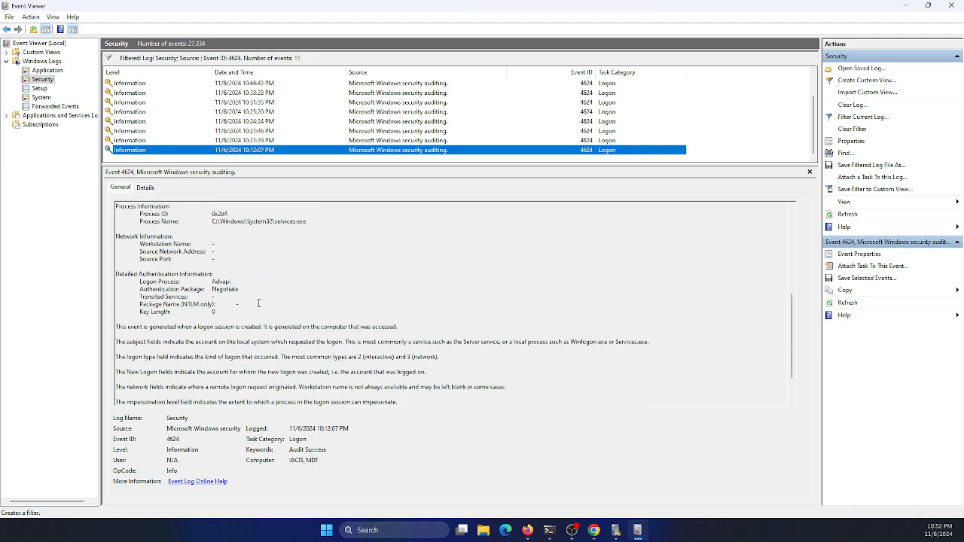
{"action": "scroll", "coordinate": [258, 302], "scroll_direction": "up", "scroll_amount": 2}
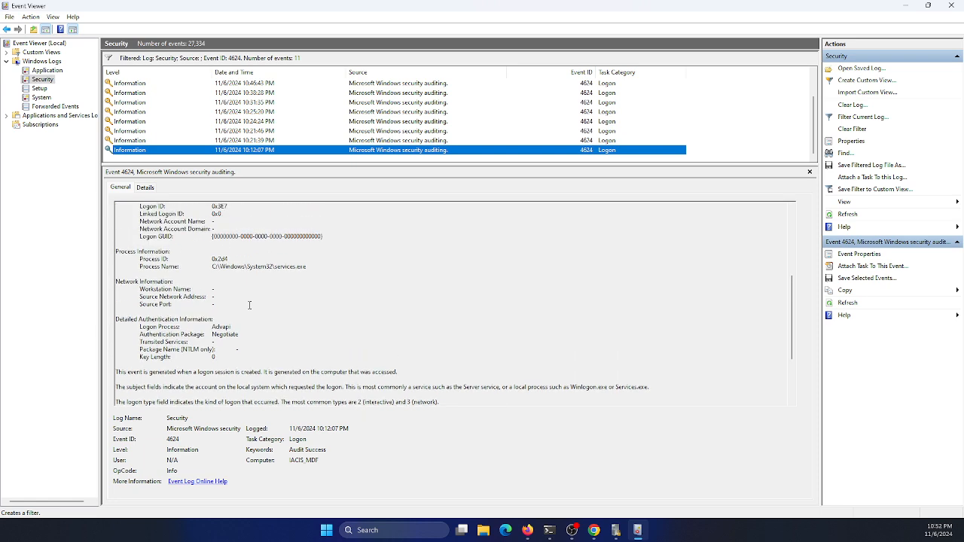
{"action": "scroll", "coordinate": [231, 322], "scroll_direction": "up", "scroll_amount": 7}
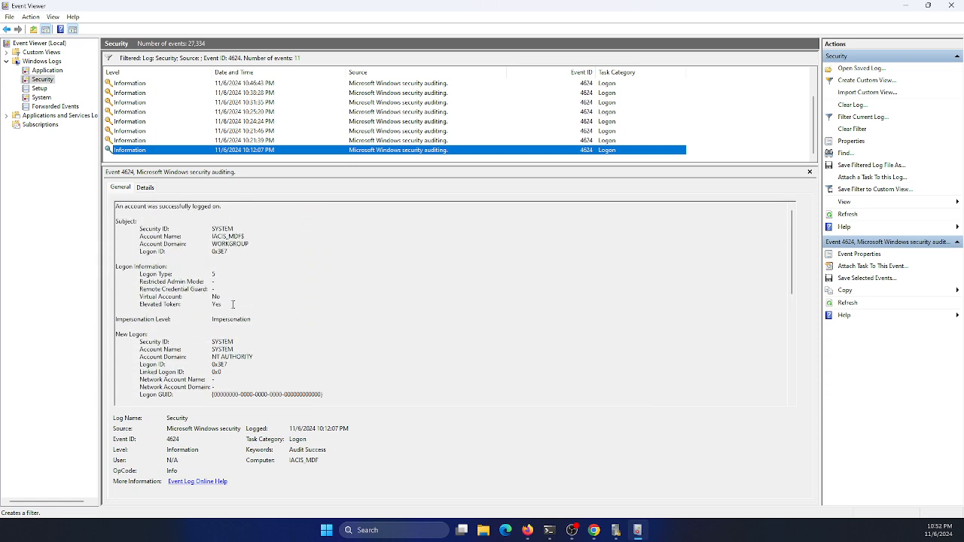
Look through the successive 4624 logon events from 10:21:39 PM to 10:31:35 PM, comparing their account and process details.
{"action": "left_click", "coordinate": [600, 141]}
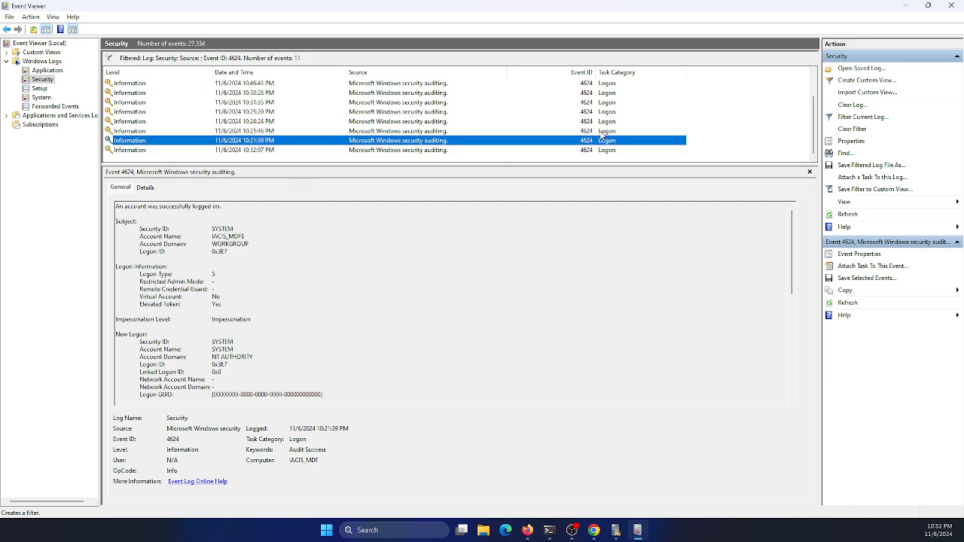
{"action": "left_click", "coordinate": [613, 131]}
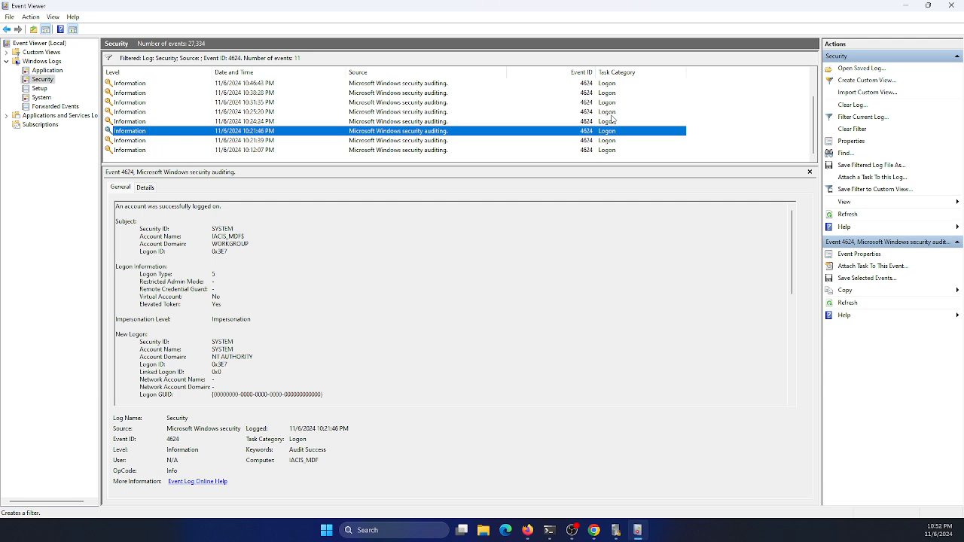
{"action": "left_click", "coordinate": [612, 114]}
{"action": "left_click", "coordinate": [611, 103]}
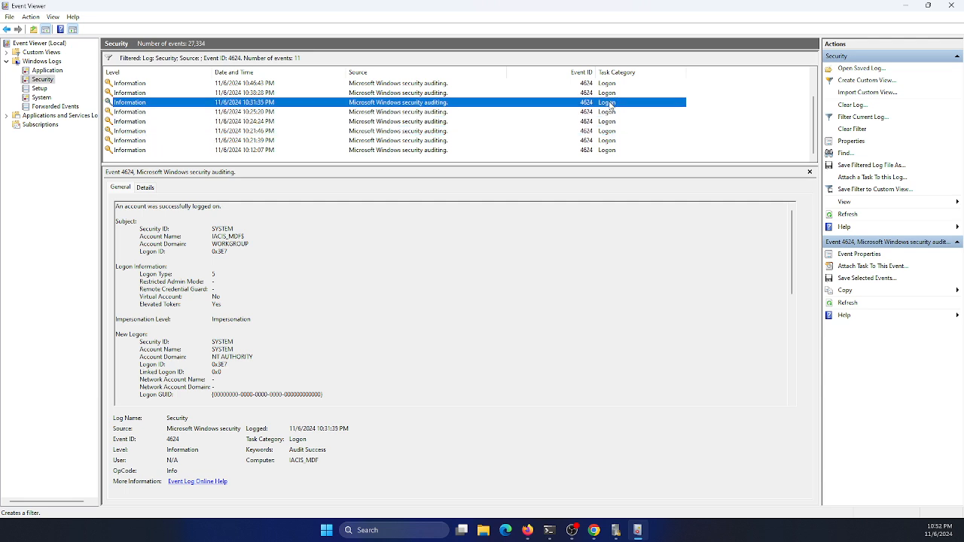
{"action": "scroll", "coordinate": [302, 245], "scroll_direction": "down", "scroll_amount": 3}
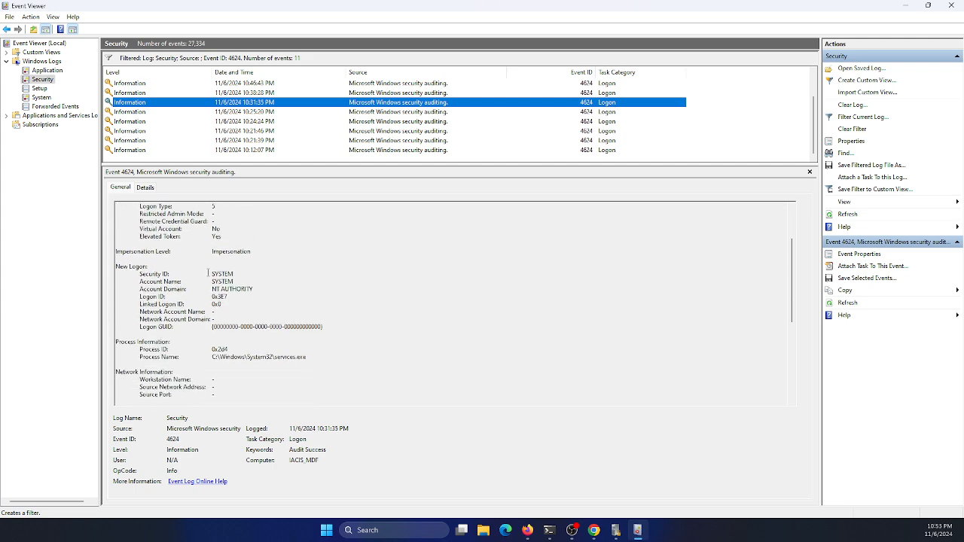
{"action": "scroll", "coordinate": [207, 274], "scroll_direction": "up", "scroll_amount": 3}
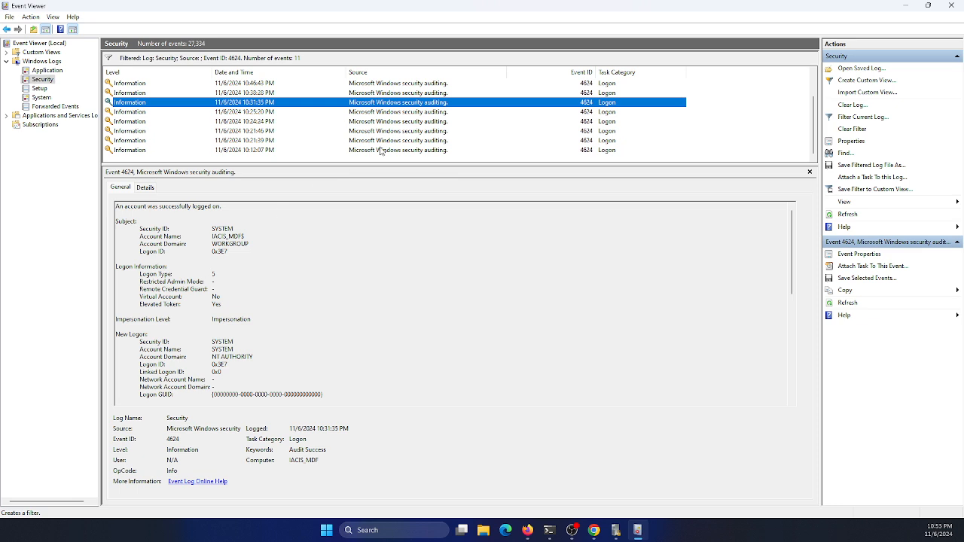
Inspect the 10:38:28 PM and 10:46:43 PM logon events, reading the latter's authentication details and field explanations.
{"action": "left_click", "coordinate": [608, 95]}
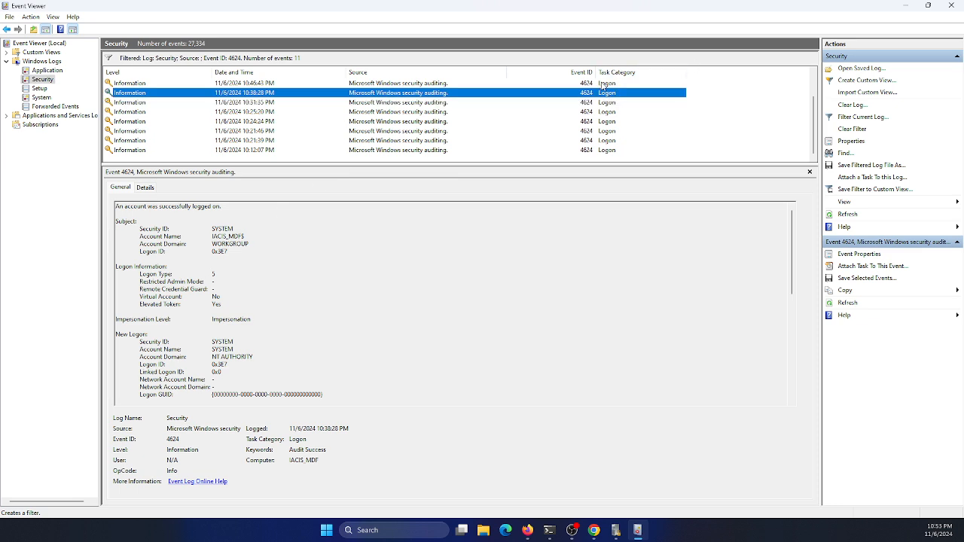
{"action": "left_click", "coordinate": [603, 84]}
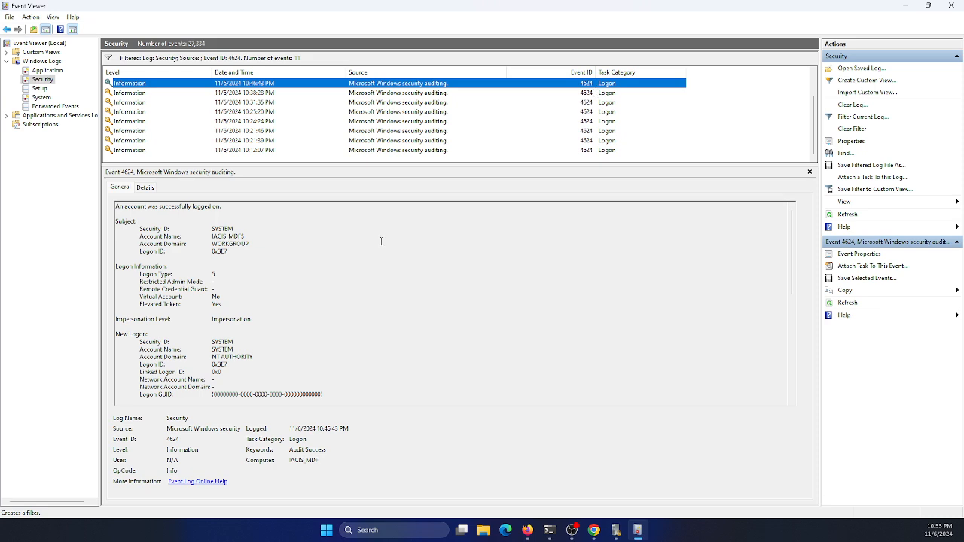
{"action": "scroll", "coordinate": [298, 241], "scroll_direction": "down", "scroll_amount": 5}
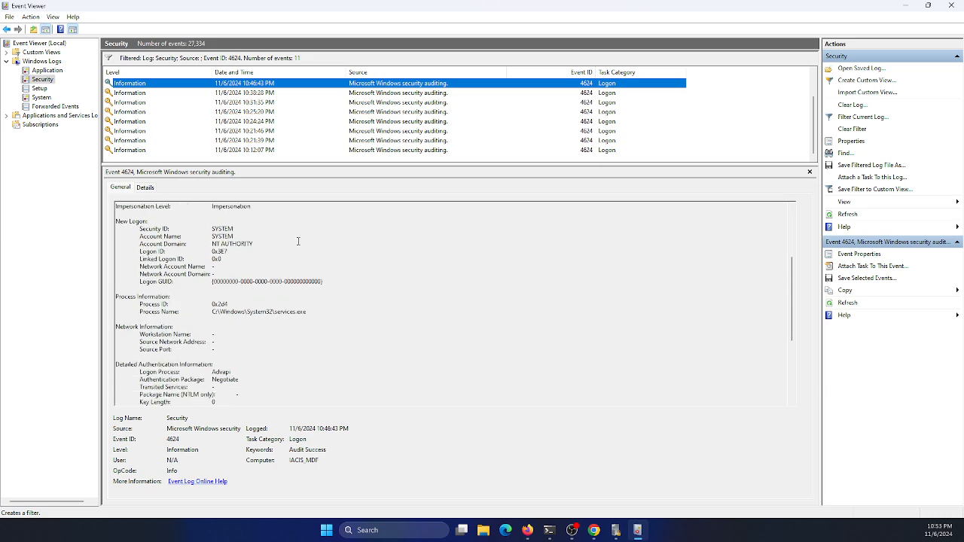
{"action": "scroll", "coordinate": [298, 241], "scroll_direction": "down", "scroll_amount": 4}
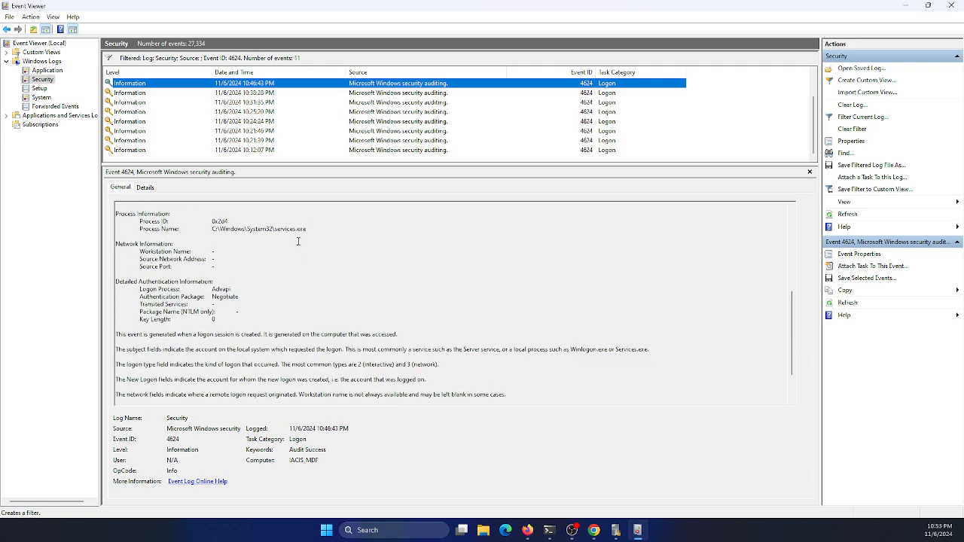
{"action": "scroll", "coordinate": [299, 241], "scroll_direction": "down", "scroll_amount": 1}
{"action": "scroll", "coordinate": [298, 241], "scroll_direction": "down", "scroll_amount": 1}
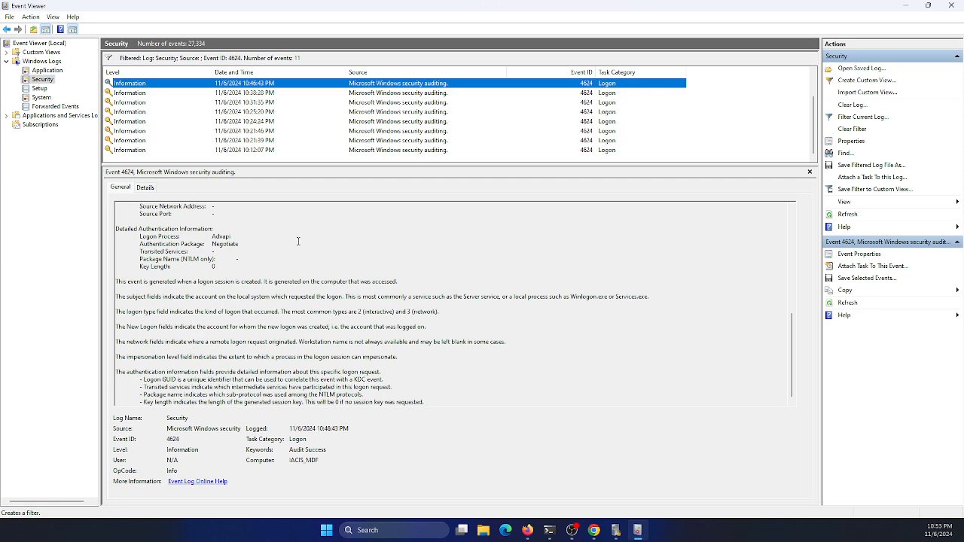
{"action": "scroll", "coordinate": [299, 242], "scroll_direction": "up", "scroll_amount": 10}
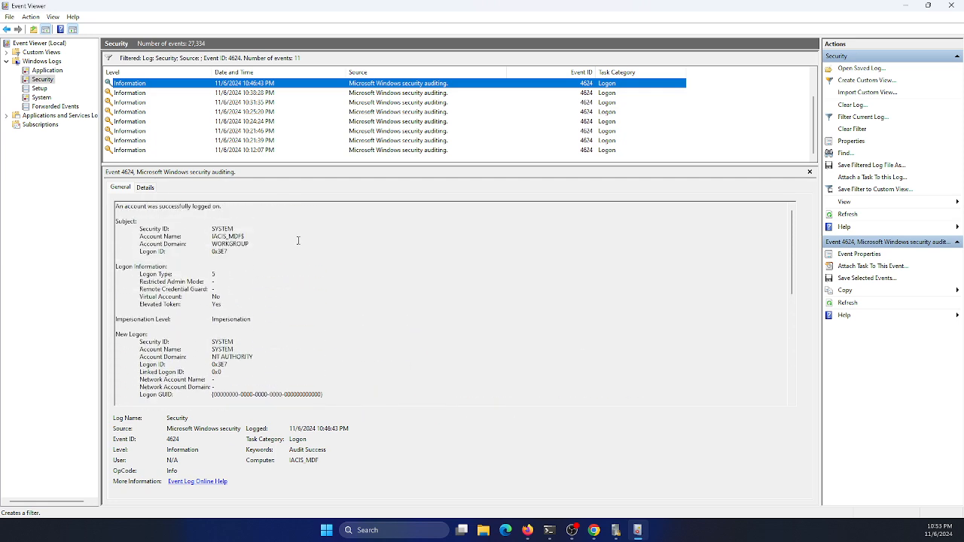
Remove the event ID 4624 filter from the Security log, keeping the log's contents.
{"action": "left_click", "coordinate": [853, 107]}
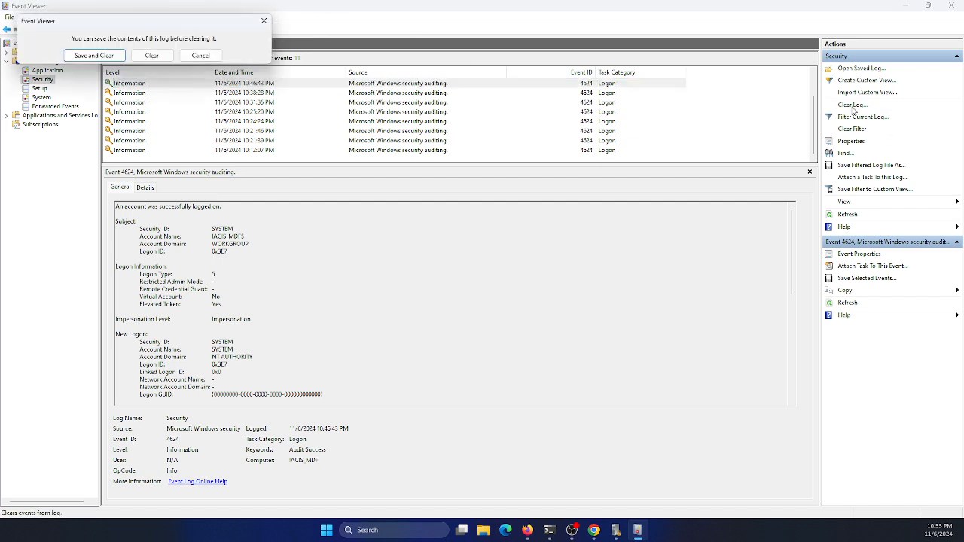
{"action": "left_click", "coordinate": [215, 57]}
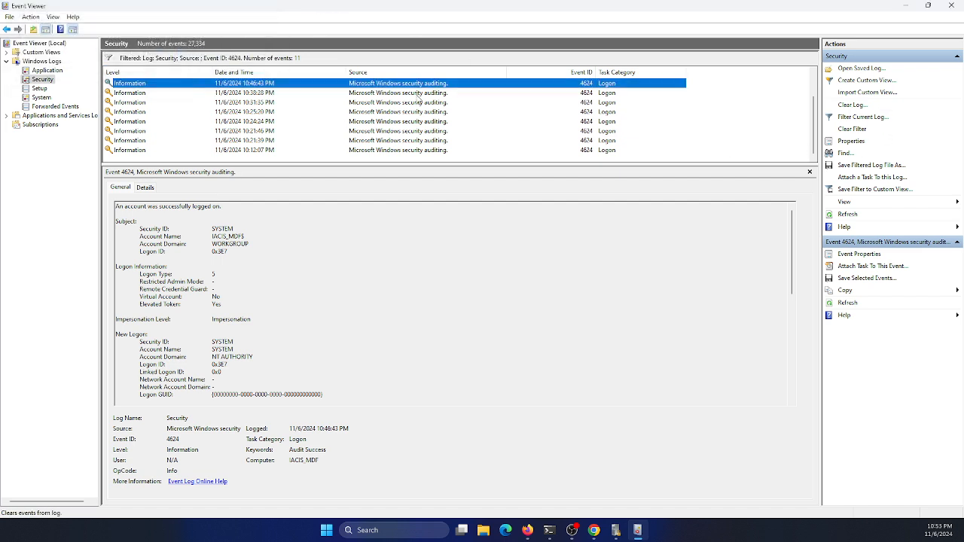
{"action": "left_click", "coordinate": [862, 128]}
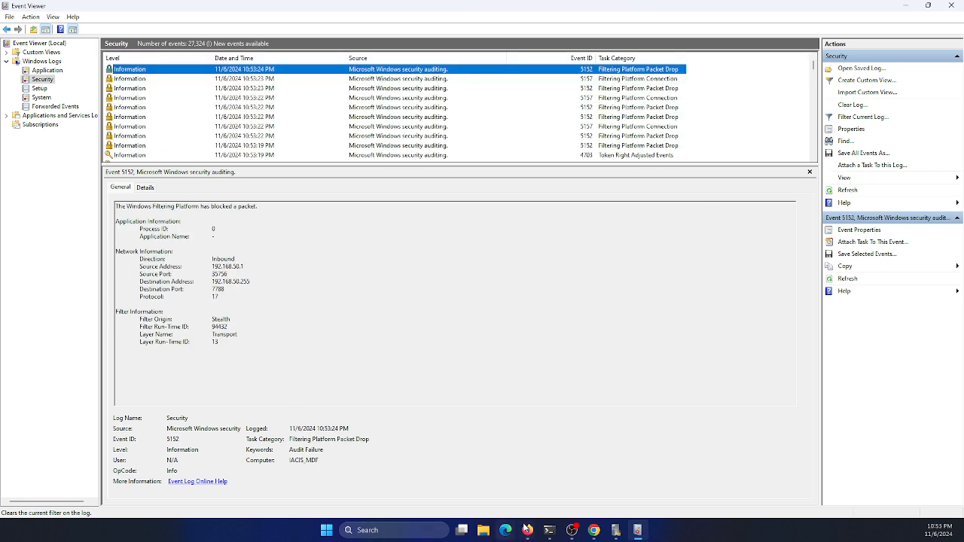
Check the event logs cheat sheet in Firefox, return to Event Viewer, and filter the Security log by event ID 4625.
{"action": "mouse_move", "coordinate": [531, 532]}
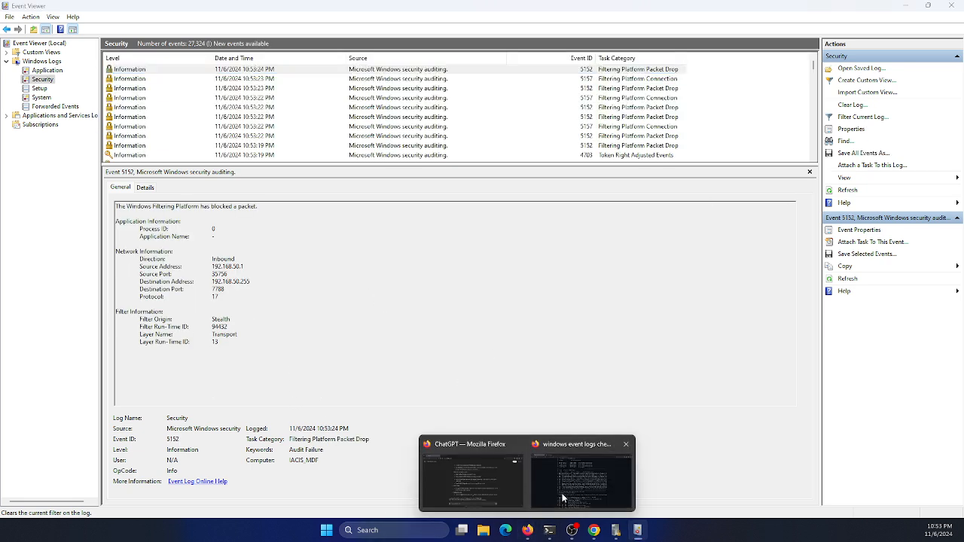
{"action": "left_click", "coordinate": [566, 497]}
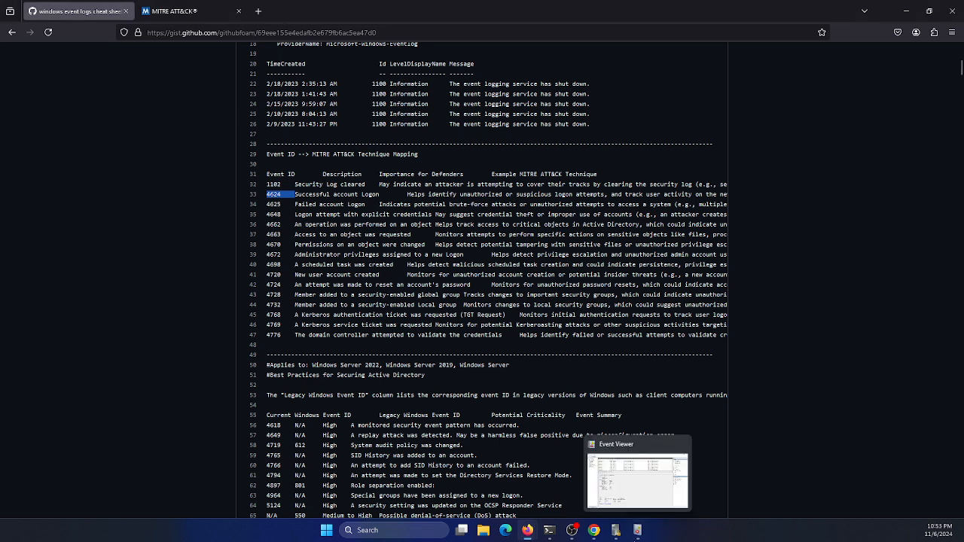
{"action": "left_click", "coordinate": [639, 532]}
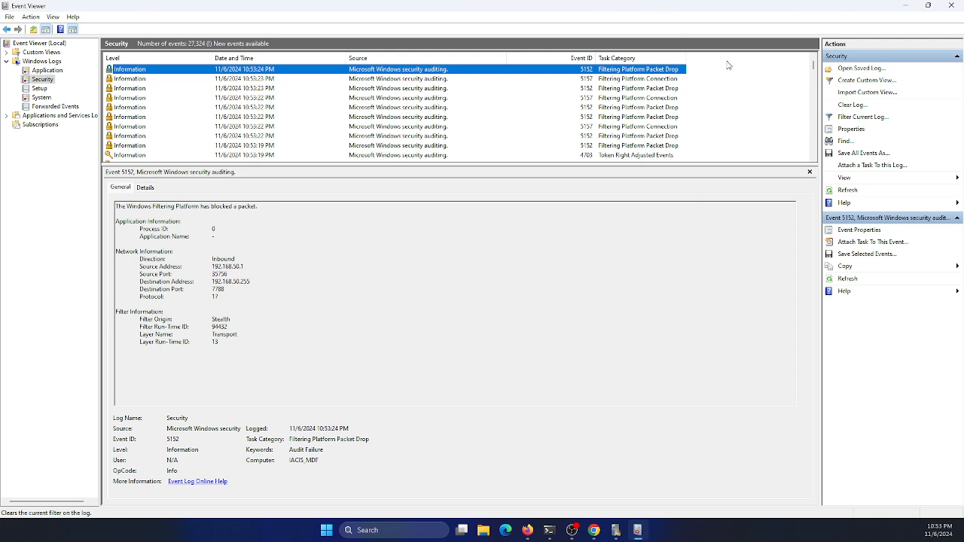
{"action": "left_click", "coordinate": [862, 116]}
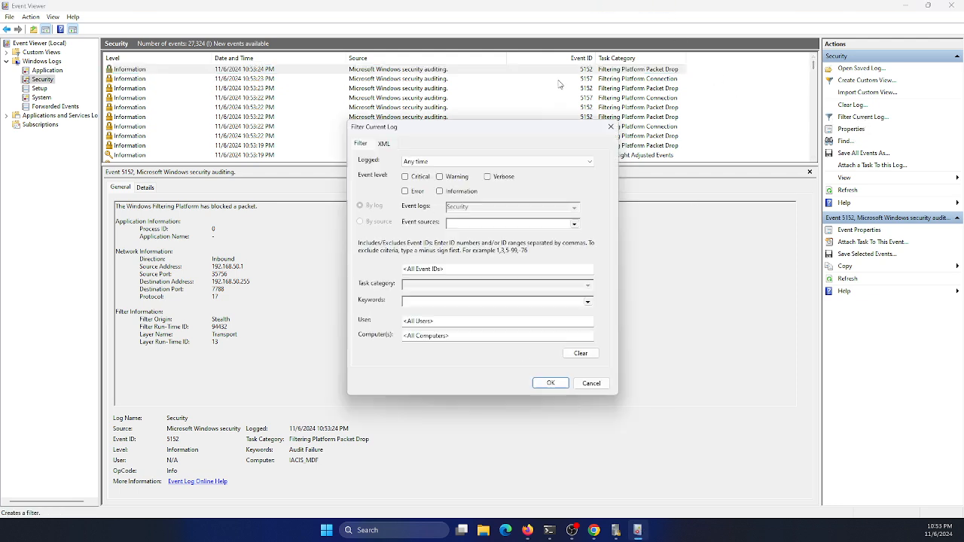
{"action": "left_click", "coordinate": [426, 269]}
{"action": "left_click", "coordinate": [551, 384]}
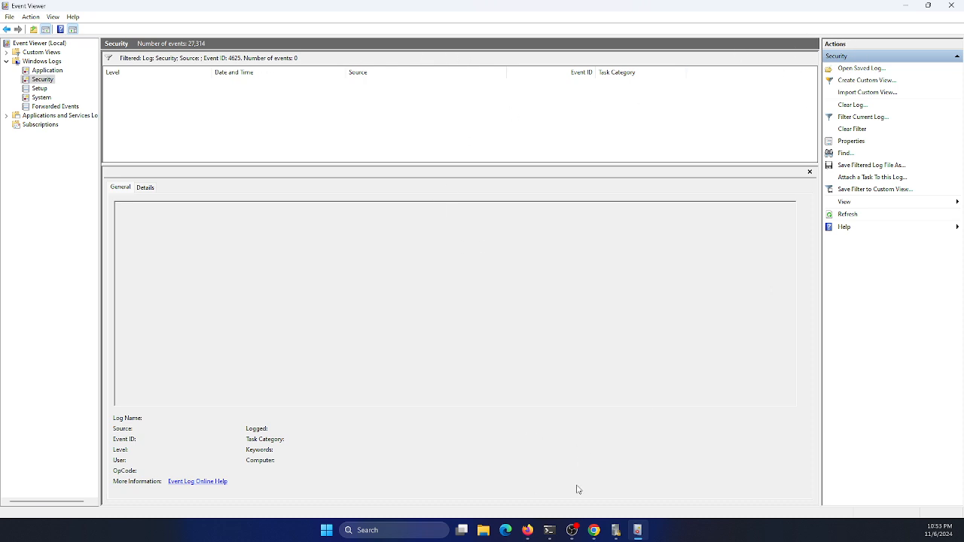
Switch to the cheat sheet in Firefox and review the event IDs in the MITRE ATT&CK technique mapping list.
{"action": "mouse_move", "coordinate": [527, 531]}
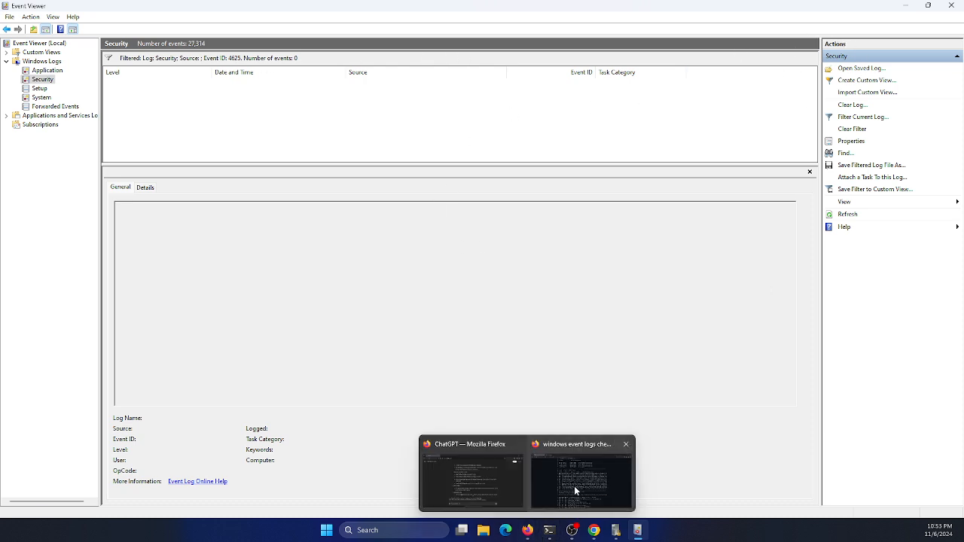
{"action": "left_click", "coordinate": [574, 486]}
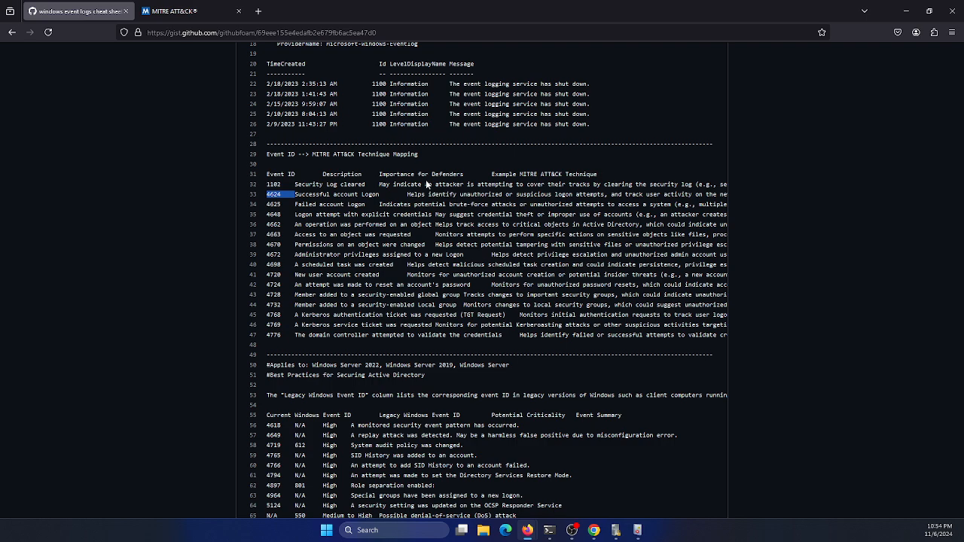
{"action": "scroll", "coordinate": [426, 180], "scroll_direction": "down", "scroll_amount": 2}
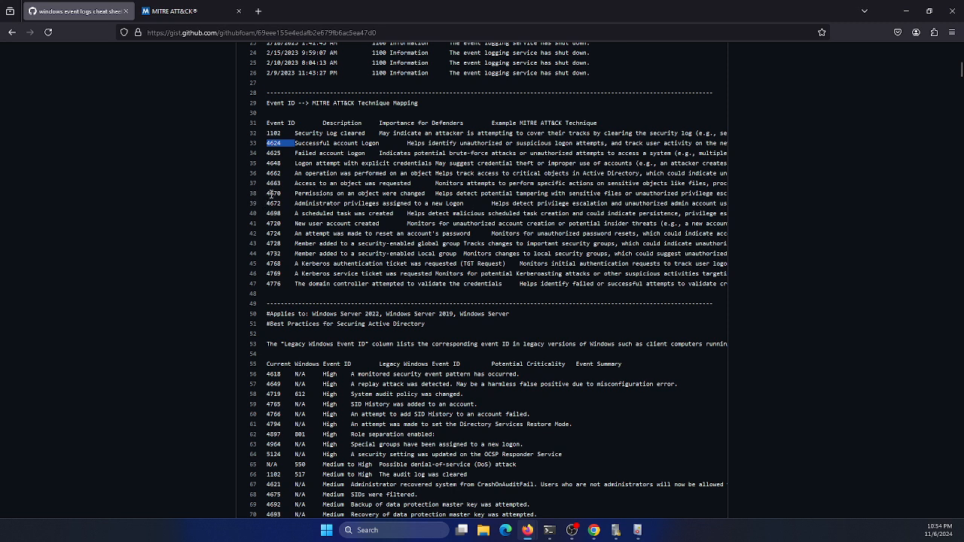
Switch to Event Viewer and replace the Security log's current filter with one for event ID 4670.
{"action": "left_click", "coordinate": [639, 532]}
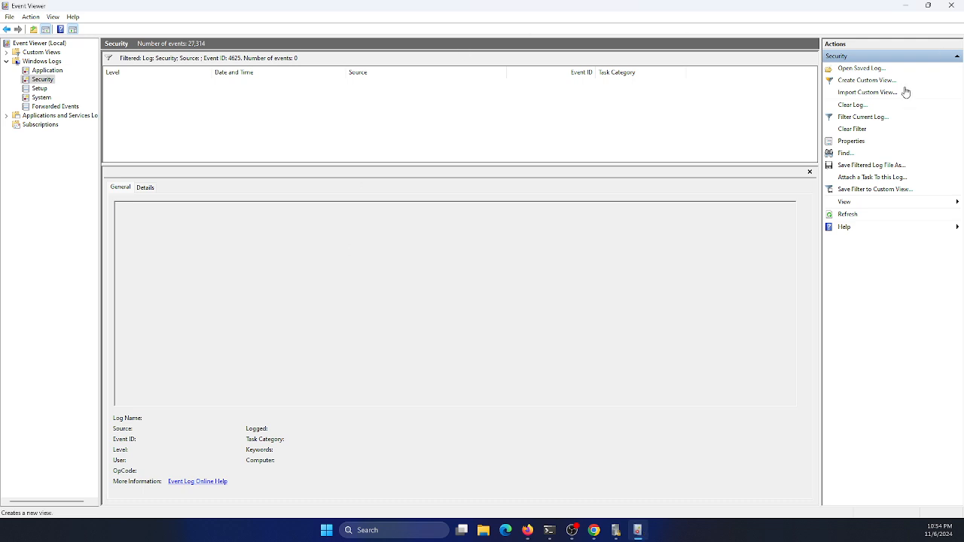
{"action": "left_click", "coordinate": [865, 130]}
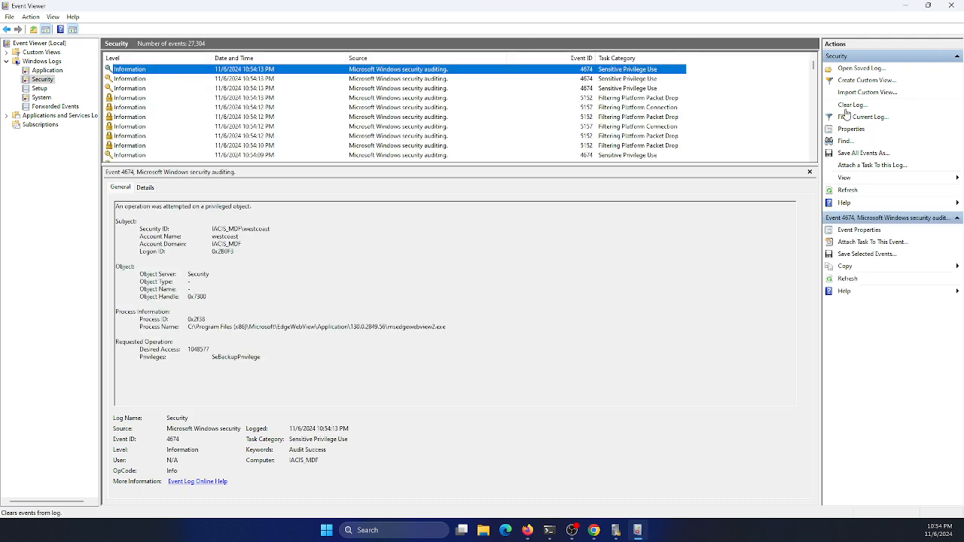
{"action": "left_click", "coordinate": [851, 118]}
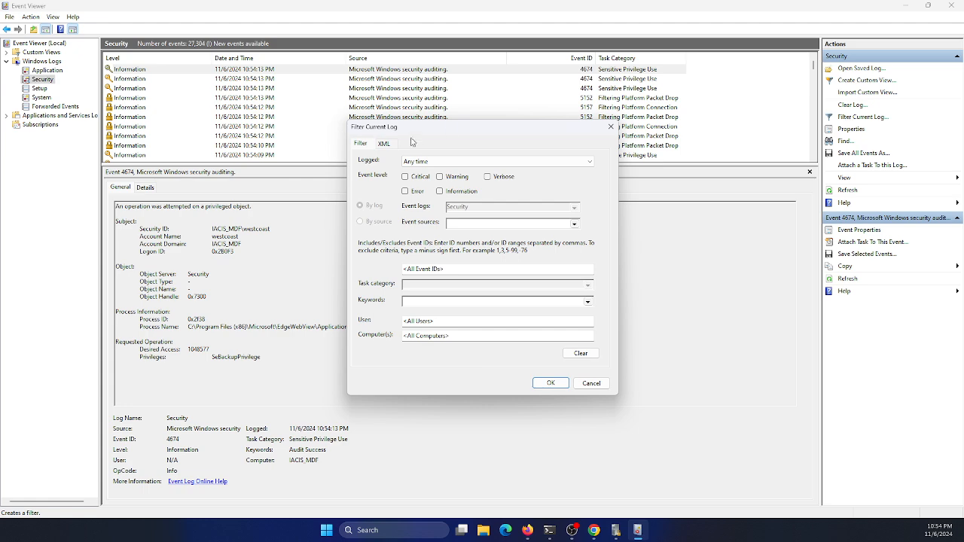
{"action": "left_click", "coordinate": [417, 269]}
{"action": "left_click", "coordinate": [551, 383]}
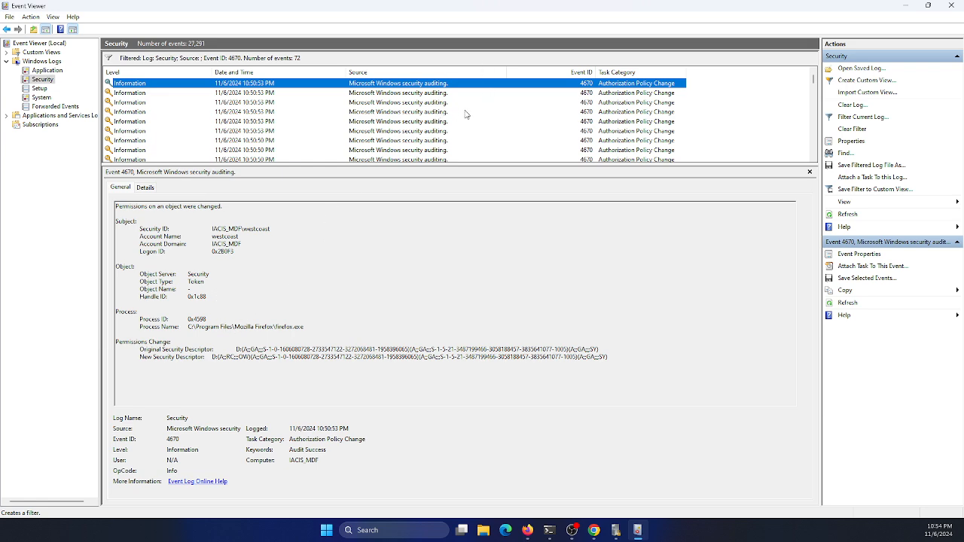
Look through the 4670 permission-change events and examine the oldest entries, including one from 10:24:20 PM.
{"action": "scroll", "coordinate": [503, 118], "scroll_direction": "down", "scroll_amount": 3}
{"action": "scroll", "coordinate": [610, 135], "scroll_direction": "down", "scroll_amount": 10}
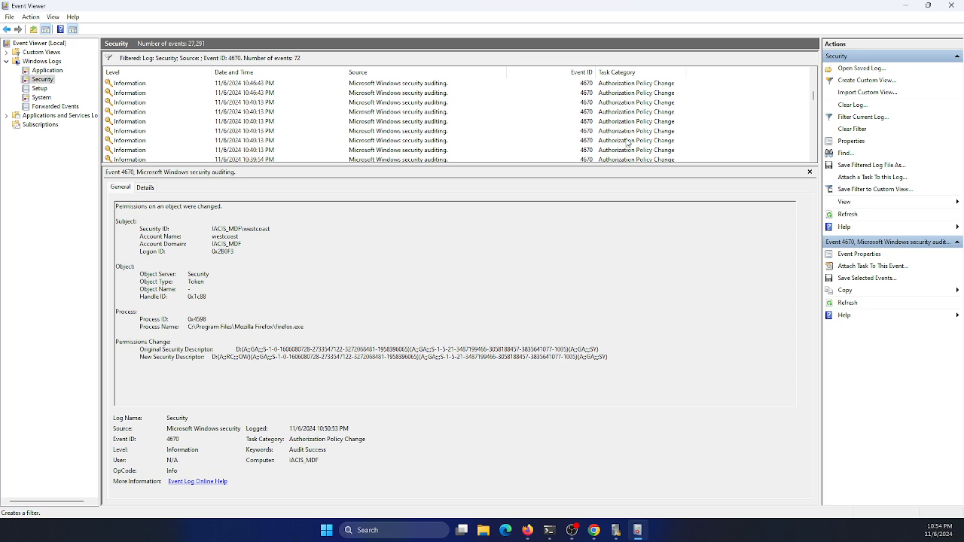
{"action": "scroll", "coordinate": [624, 143], "scroll_direction": "down", "scroll_amount": 2}
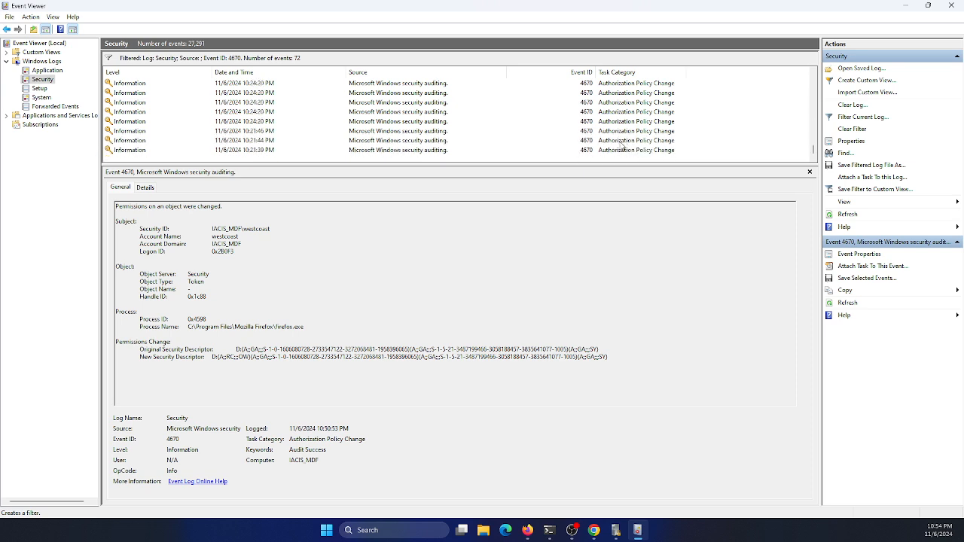
{"action": "left_click", "coordinate": [623, 150]}
{"action": "left_click", "coordinate": [622, 122]}
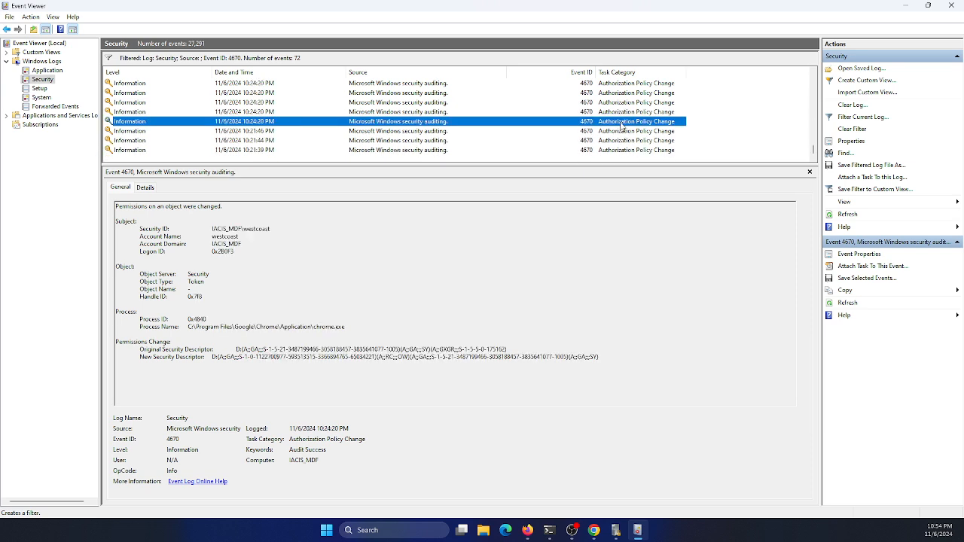
Look through the 4670 permission-change events from oldest to newest and examine the process name in a 10:50:53 PM entry.
{"action": "left_click", "coordinate": [619, 96]}
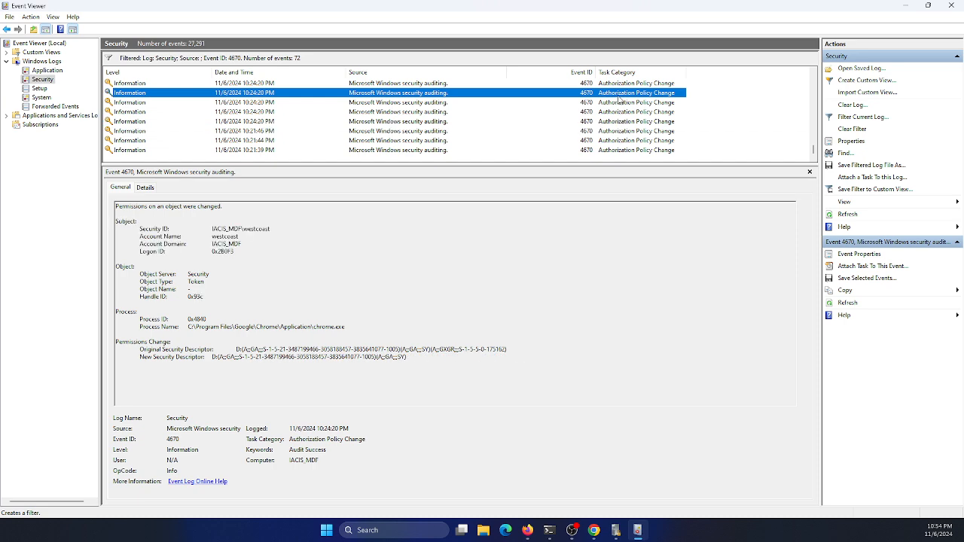
{"action": "scroll", "coordinate": [619, 99], "scroll_direction": "up", "scroll_amount": 2}
{"action": "left_click", "coordinate": [620, 102]}
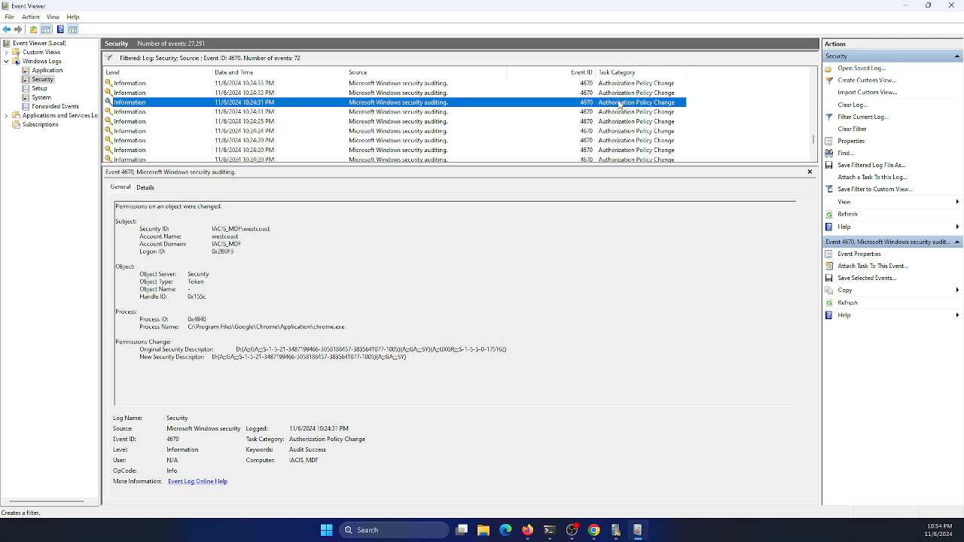
{"action": "scroll", "coordinate": [620, 106], "scroll_direction": "up", "scroll_amount": 3}
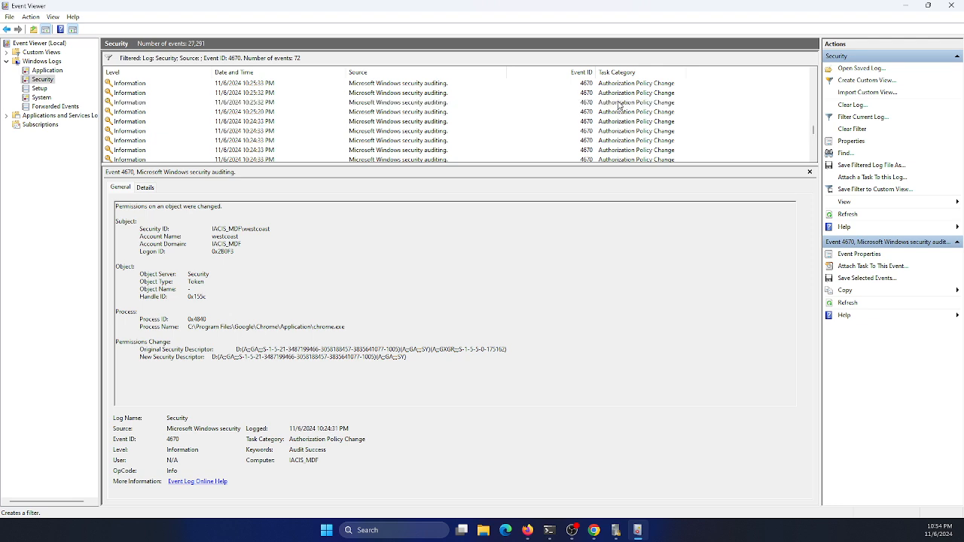
{"action": "left_click", "coordinate": [618, 103]}
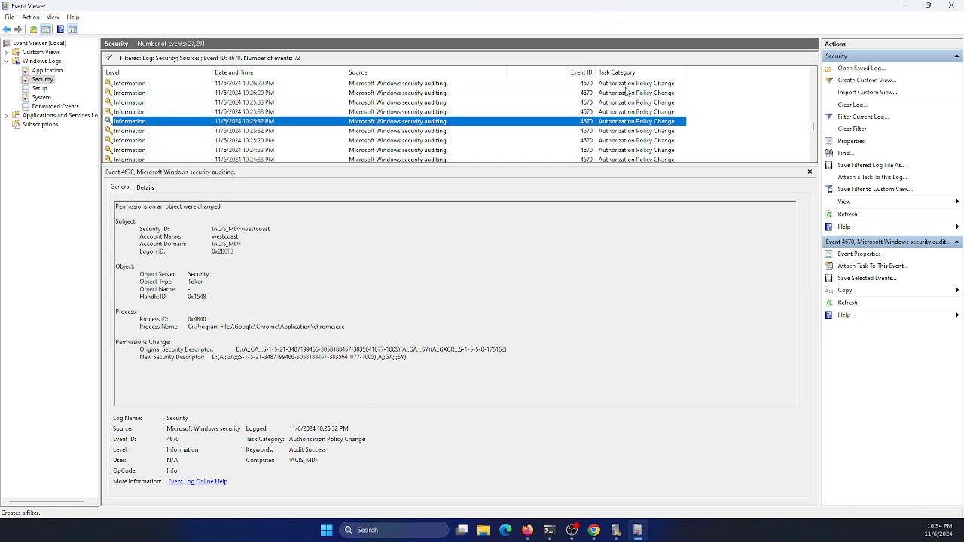
{"action": "left_click", "coordinate": [622, 105]}
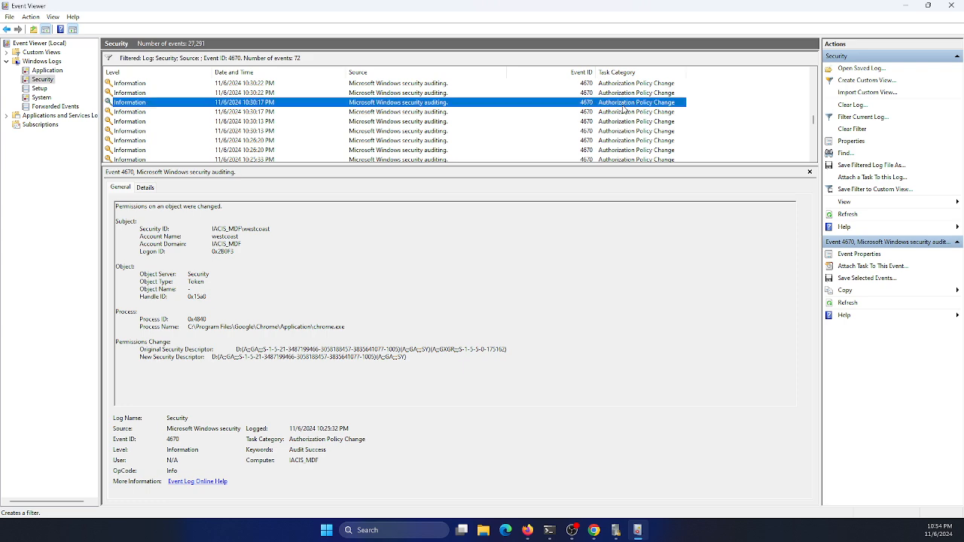
{"action": "scroll", "coordinate": [623, 105], "scroll_direction": "up", "scroll_amount": 4}
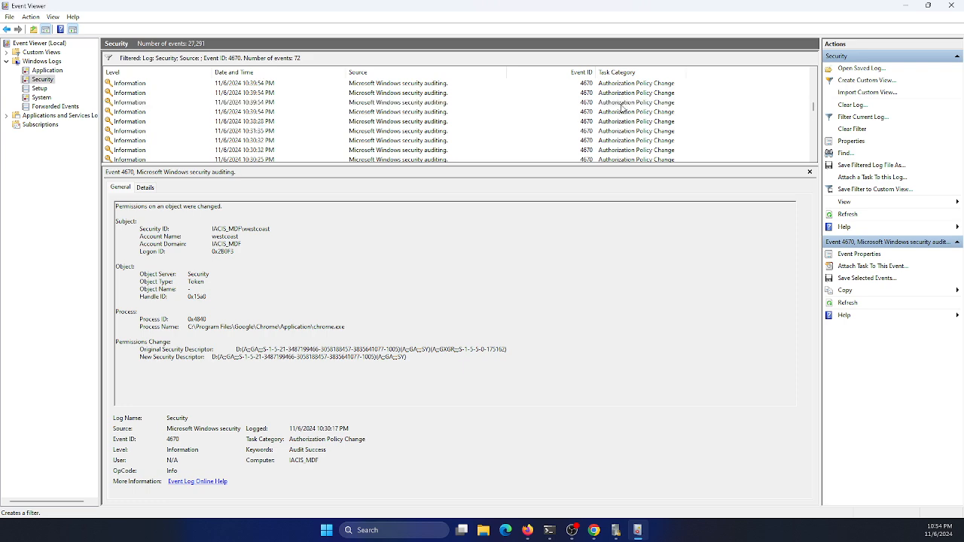
{"action": "left_click", "coordinate": [622, 104]}
{"action": "scroll", "coordinate": [622, 109], "scroll_direction": "up", "scroll_amount": 4}
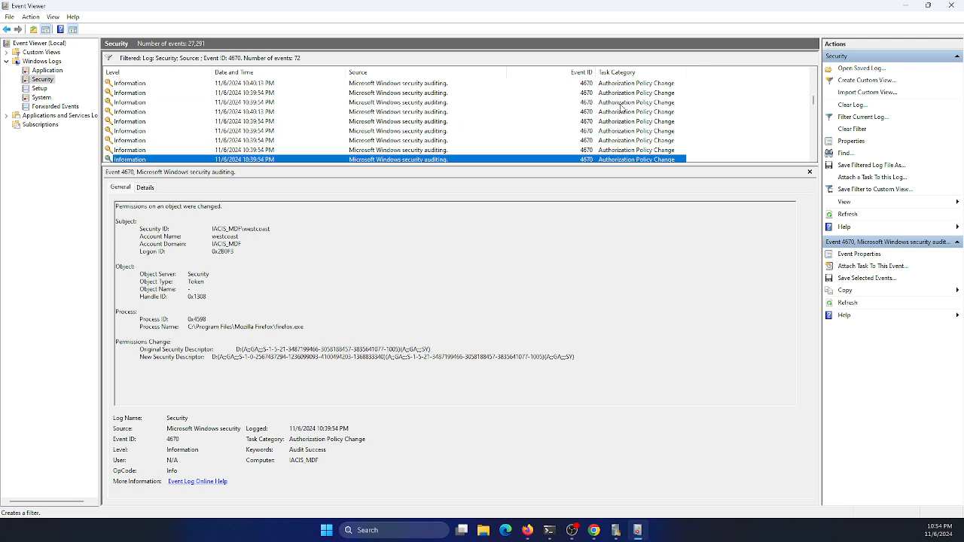
{"action": "left_click", "coordinate": [623, 103]}
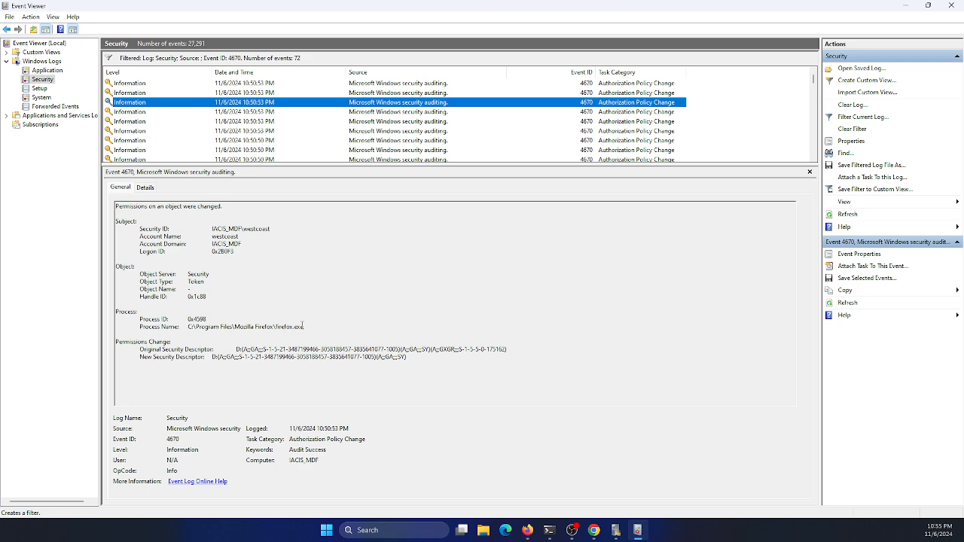
{"action": "left_click_drag", "start_coordinate": [302, 326], "coordinate": [187, 326]}
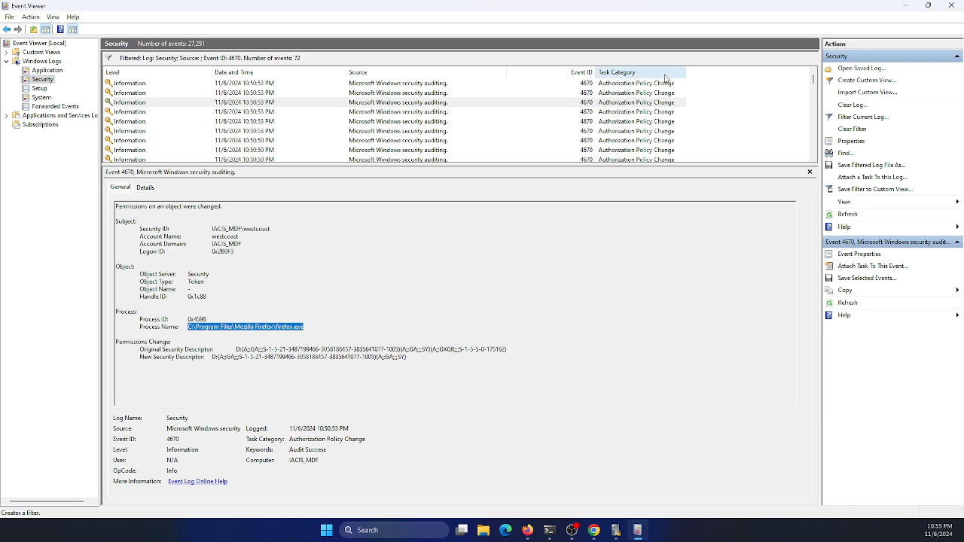
Clear the Security log's filter and look up event ID 4663 in the cheat sheet in Firefox.
{"action": "left_click", "coordinate": [859, 131]}
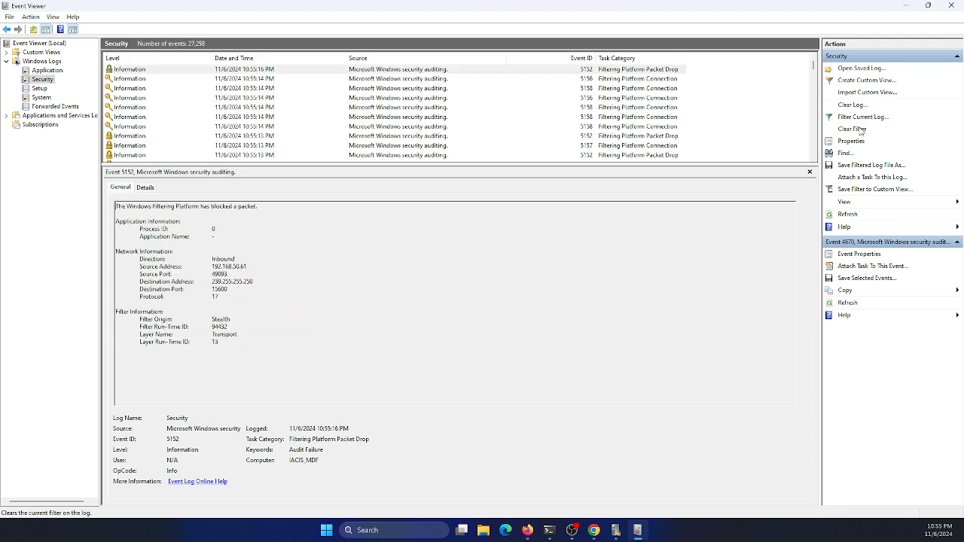
{"action": "mouse_move", "coordinate": [526, 530]}
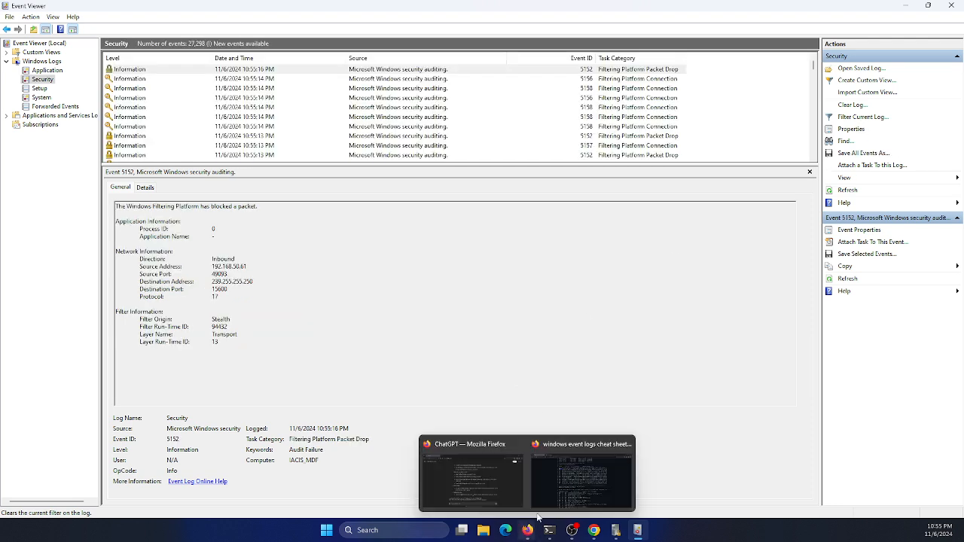
{"action": "left_click", "coordinate": [560, 492]}
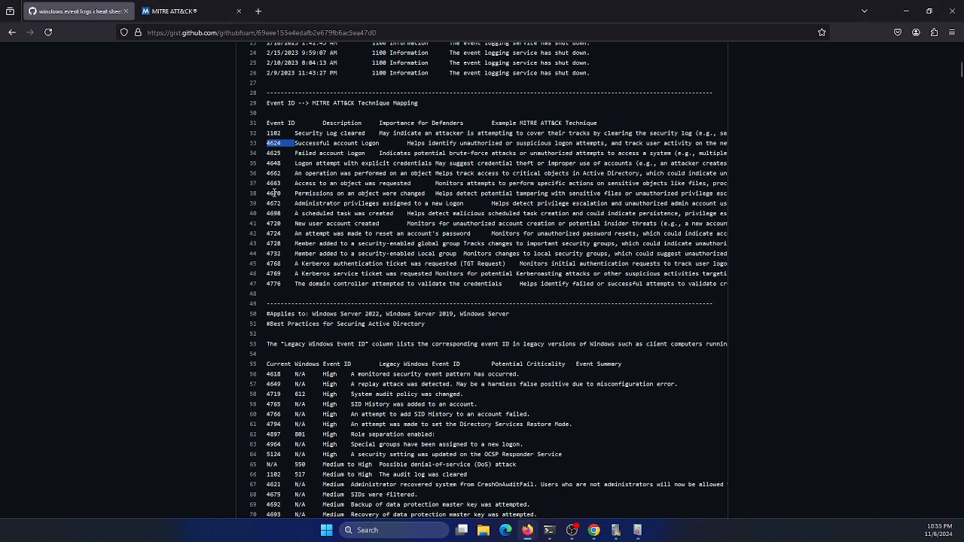
{"action": "left_click_drag", "start_coordinate": [267, 183], "coordinate": [282, 183]}
Return to Event Viewer and filter the Security log by event ID 4663.
{"action": "mouse_move", "coordinate": [572, 530]}
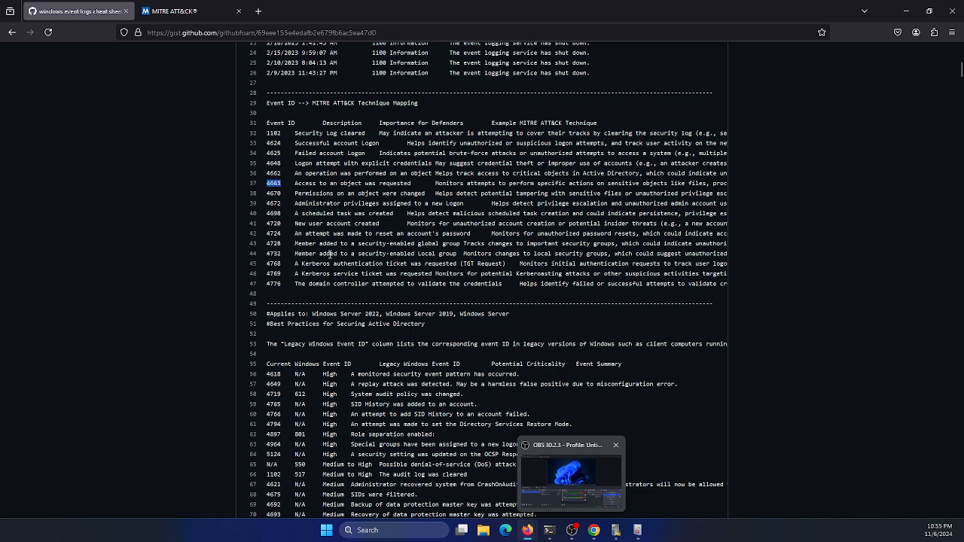
{"action": "left_click", "coordinate": [639, 534]}
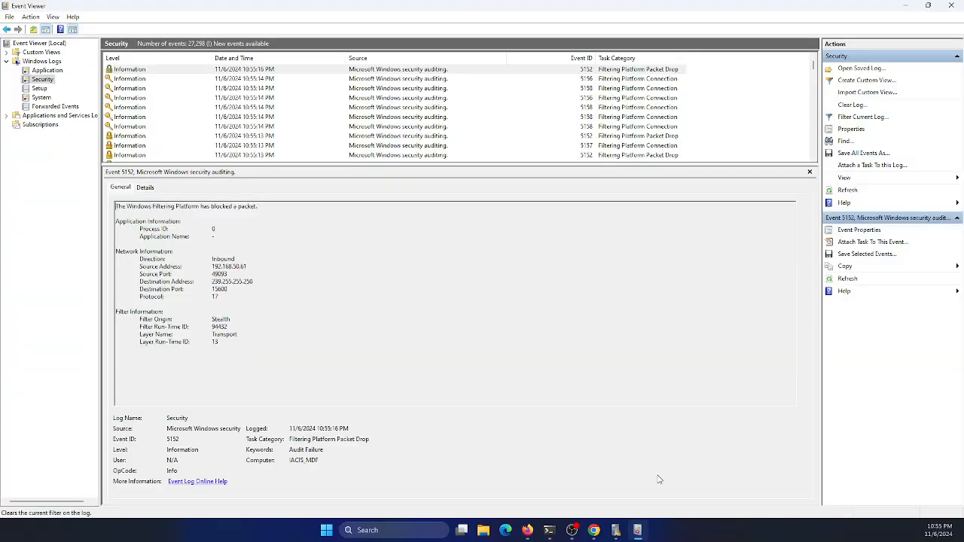
{"action": "left_click", "coordinate": [863, 118]}
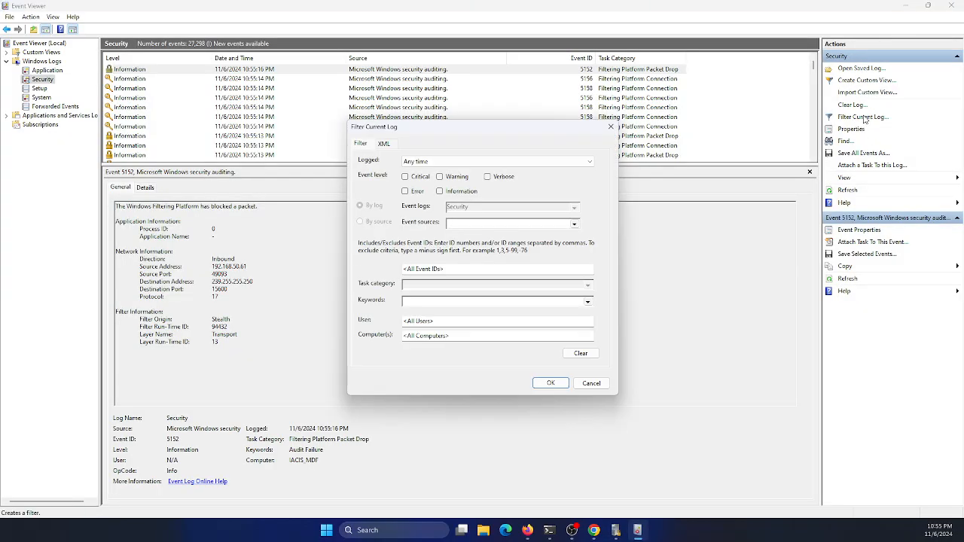
{"action": "left_click", "coordinate": [413, 269]}
{"action": "left_click", "coordinate": [550, 383]}
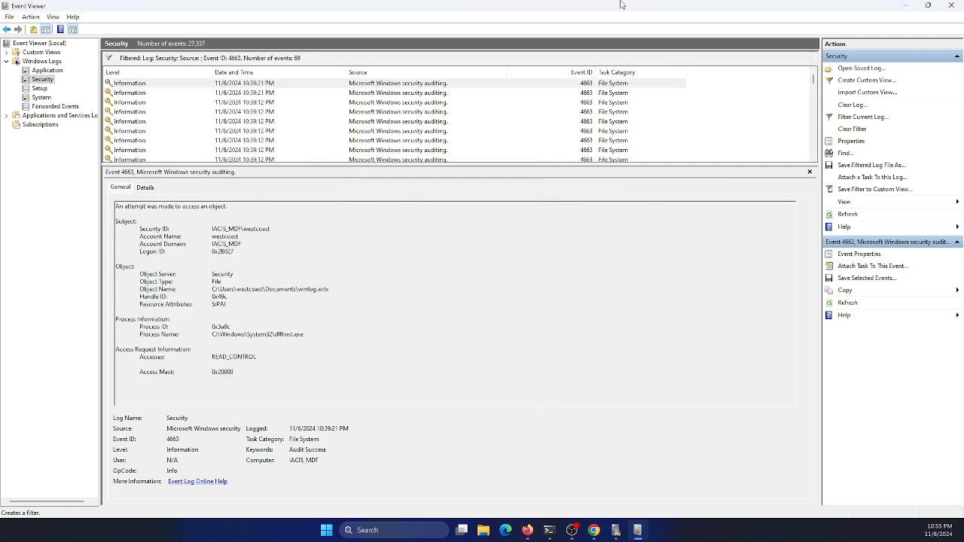
Examine the object name and logged time of the newest 4663 event, and check several older file-access entries.
{"action": "left_click", "coordinate": [614, 85]}
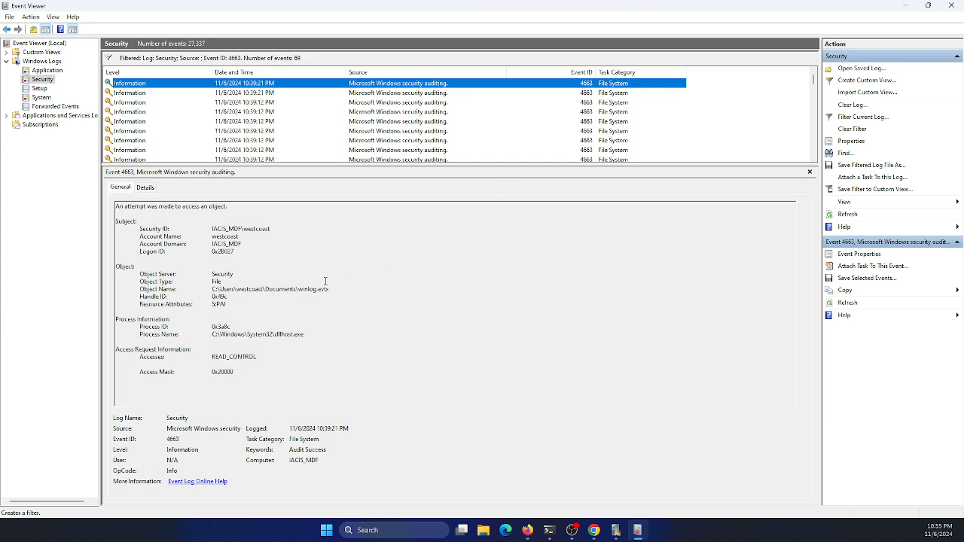
{"action": "left_click_drag", "start_coordinate": [341, 294], "coordinate": [206, 291]}
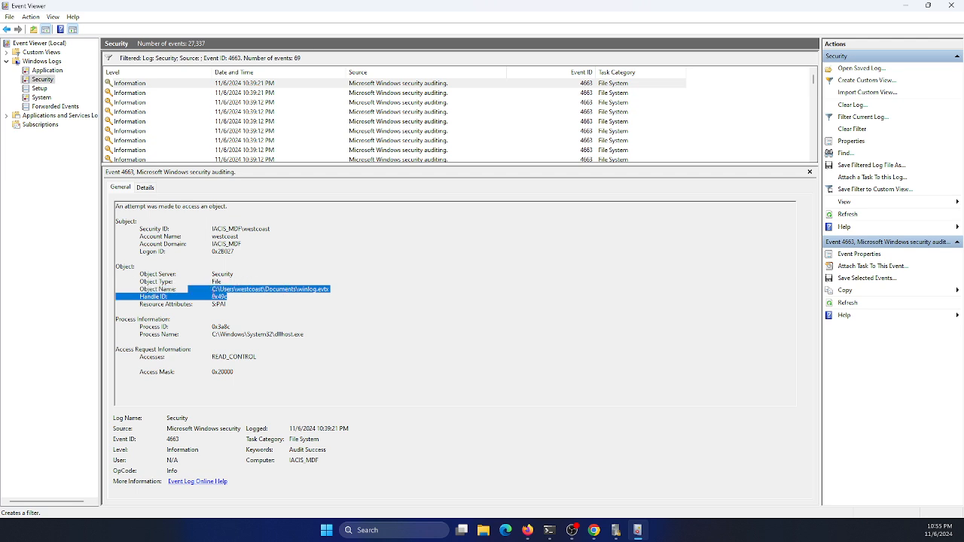
{"action": "left_click_drag", "start_coordinate": [320, 428], "coordinate": [340, 428]}
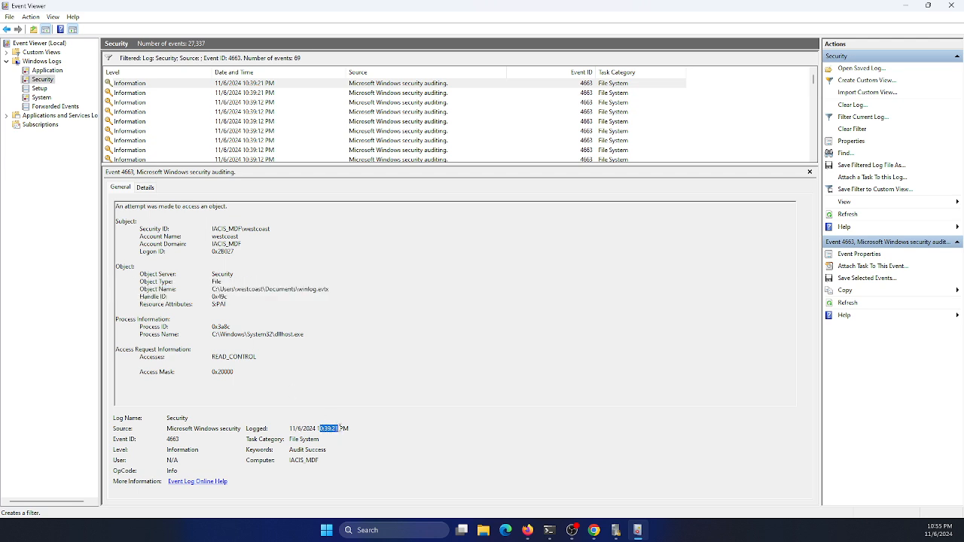
{"action": "left_click", "coordinate": [603, 131]}
{"action": "scroll", "coordinate": [603, 131], "scroll_direction": "down", "scroll_amount": 2}
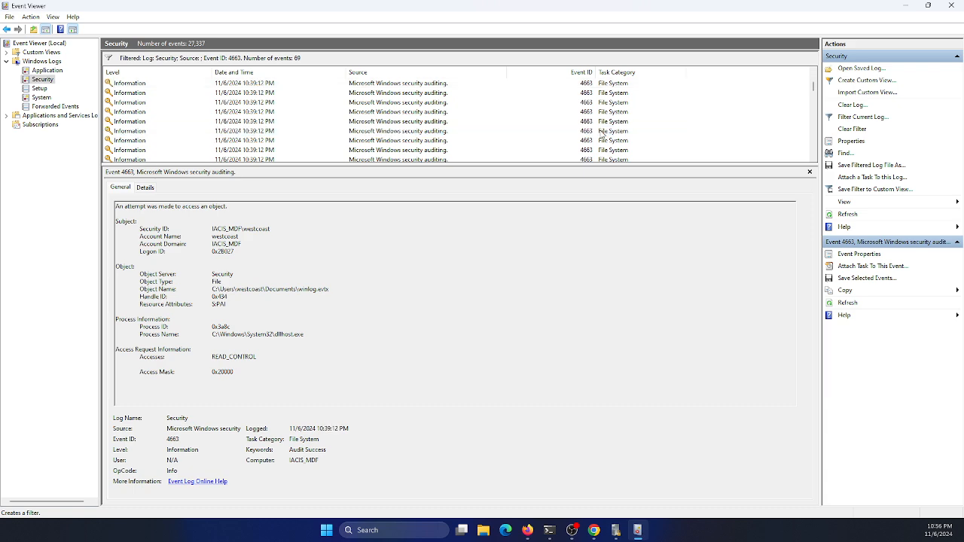
{"action": "left_click", "coordinate": [615, 160]}
{"action": "scroll", "coordinate": [615, 161], "scroll_direction": "down", "scroll_amount": 1}
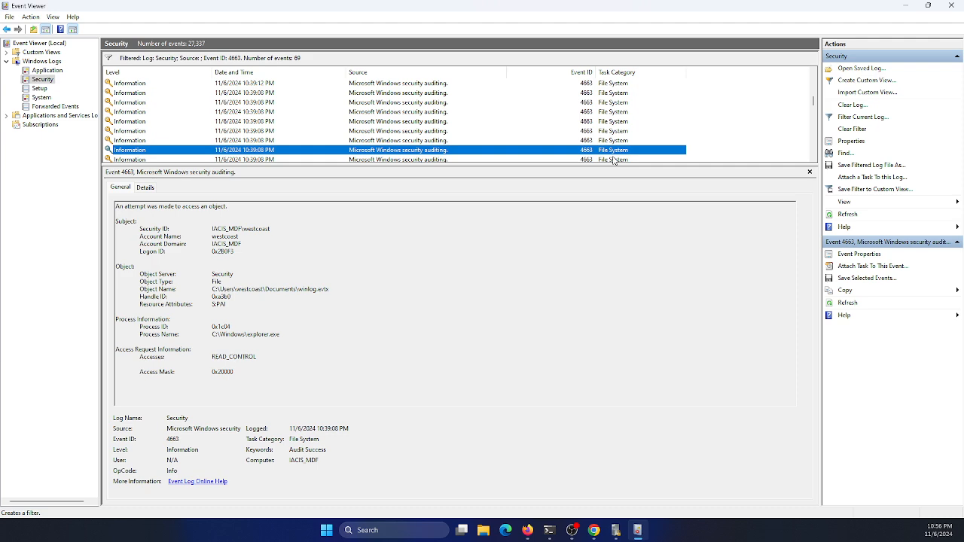
Step back through the 4663 events toward newer entries and examine the object name and account domain of a 10:39:12 PM event.
{"action": "key", "text": "Up"}
{"action": "key", "text": "Up"}
{"action": "key", "text": "Up"}
{"action": "key", "text": "Up"}
{"action": "key", "text": "Up"}
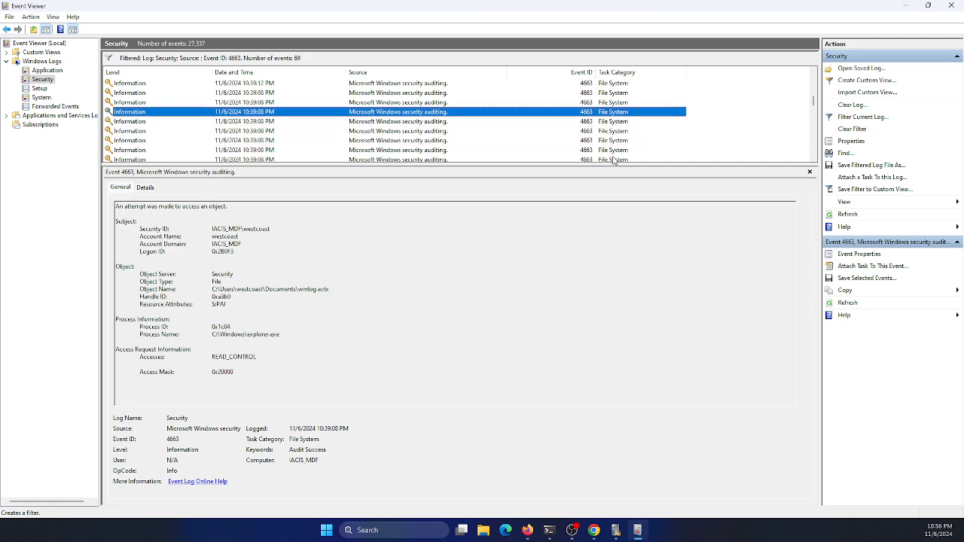
{"action": "key", "text": "Up"}
{"action": "key", "text": "Up"}
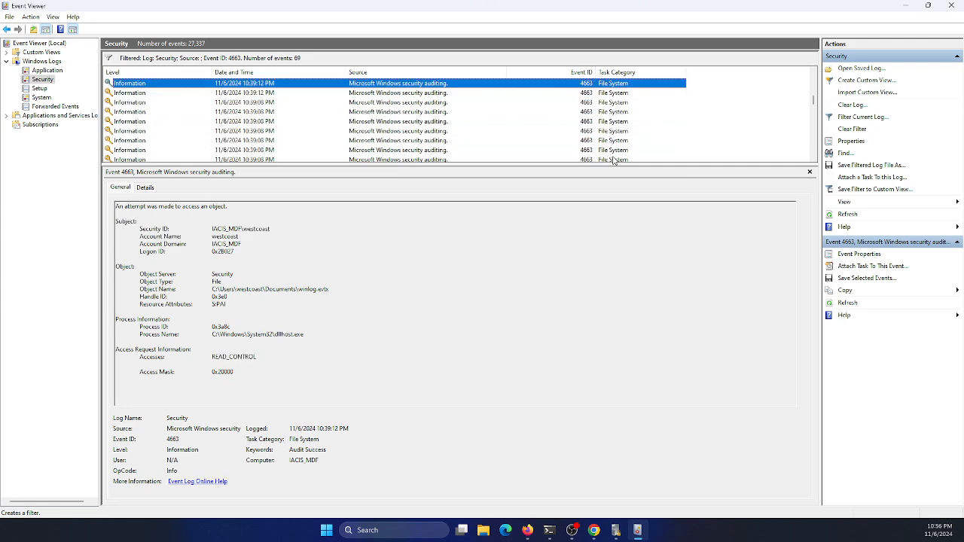
{"action": "key", "text": "Up"}
{"action": "key", "text": "Up"}
{"action": "key", "text": "Up"}
{"action": "key", "text": "Up"}
{"action": "key", "text": "Up"}
{"action": "left_click_drag", "start_coordinate": [206, 289], "coordinate": [343, 294]}
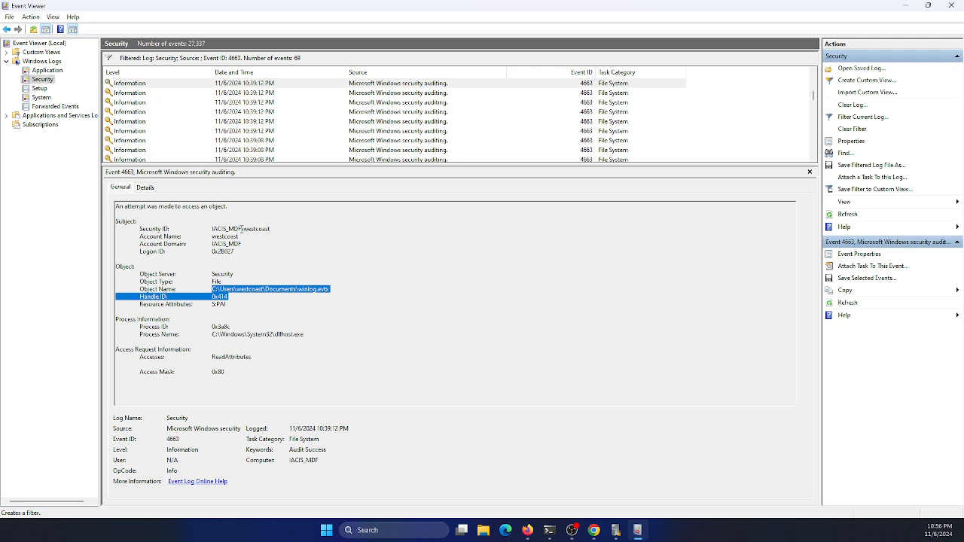
{"action": "left_click", "coordinate": [226, 244]}
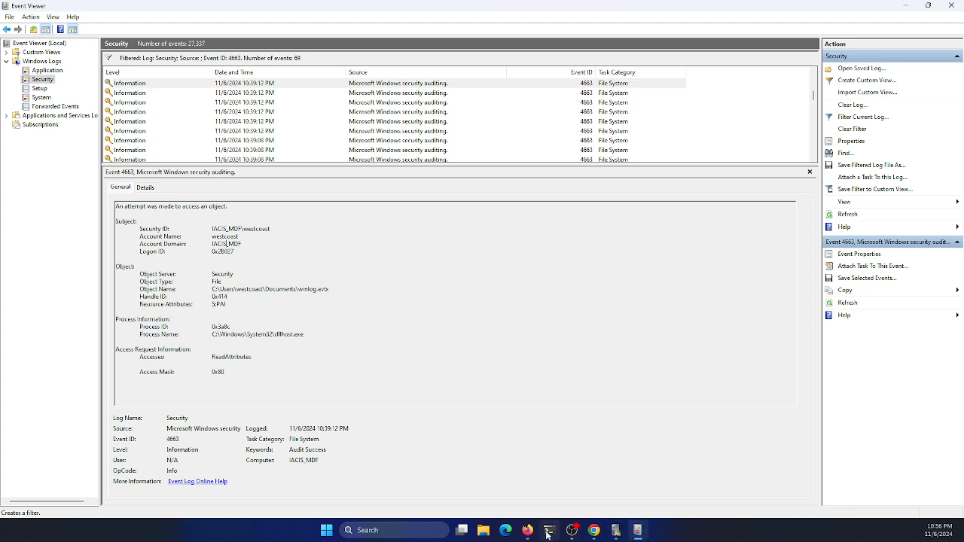
Switch to the cheat sheet in Firefox and review event IDs 4720 and 4724 in the MITRE ATT&CK technique mapping.
{"action": "mouse_move", "coordinate": [528, 531]}
{"action": "left_click", "coordinate": [562, 498]}
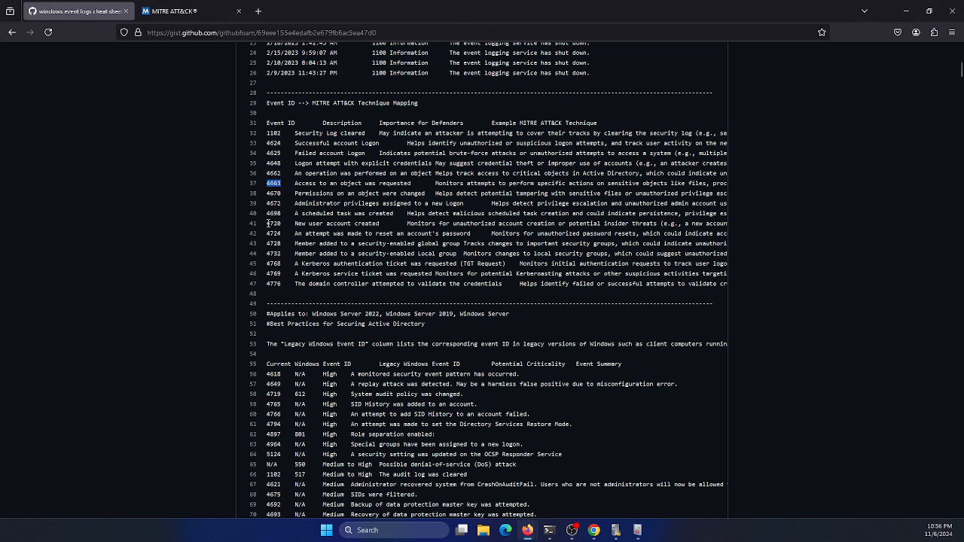
{"action": "left_click_drag", "start_coordinate": [267, 223], "coordinate": [383, 224]}
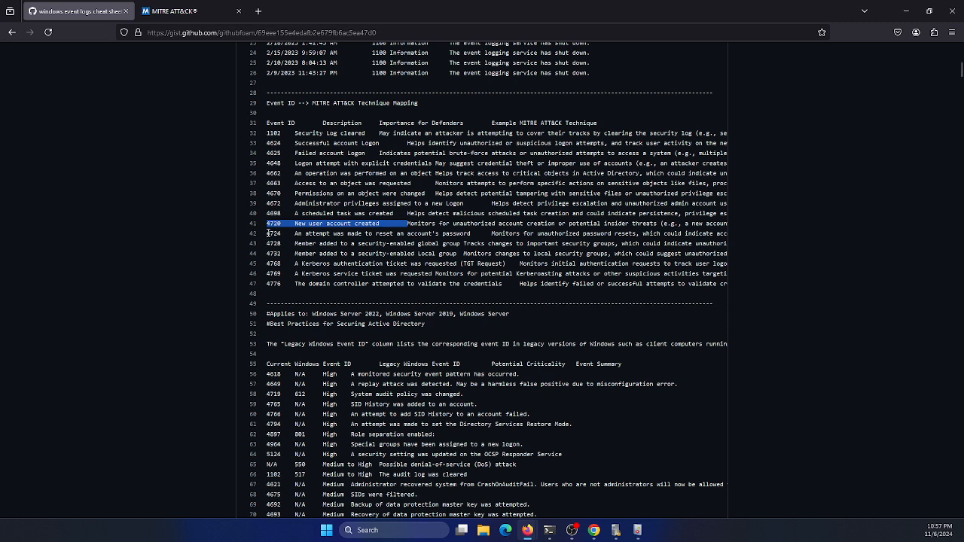
{"action": "left_click_drag", "start_coordinate": [268, 234], "coordinate": [282, 234]}
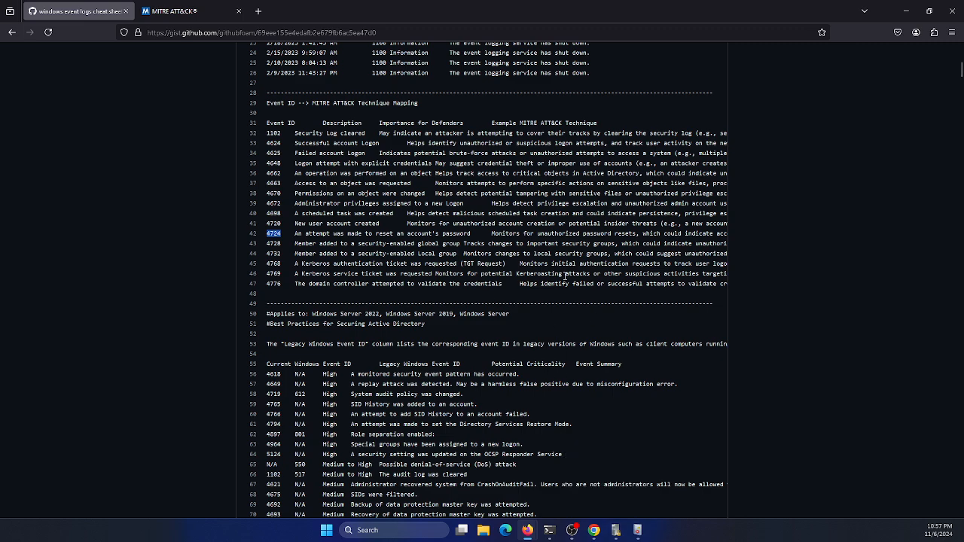
Return to Event Viewer and replace the Security log's current filter with one for event ID 4724.
{"action": "left_click", "coordinate": [639, 533]}
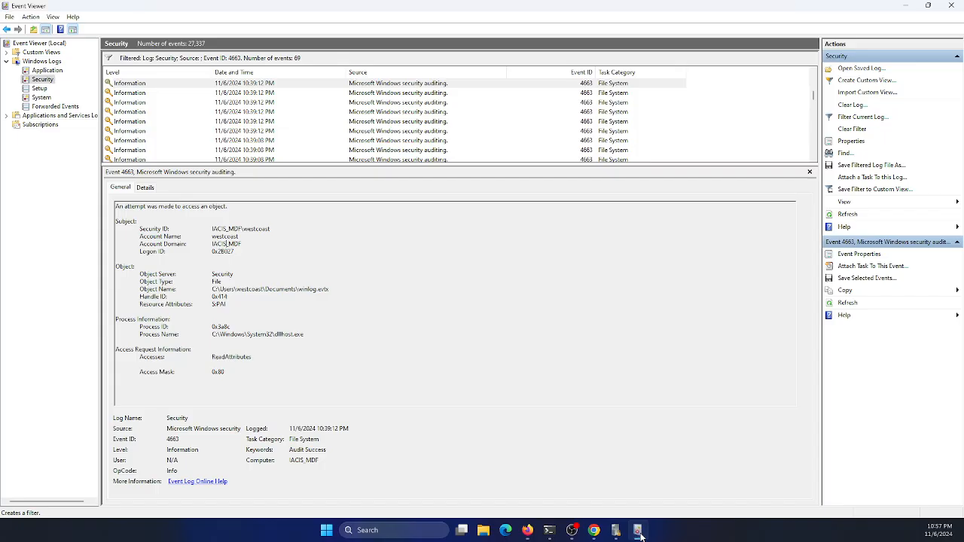
{"action": "left_click", "coordinate": [857, 129]}
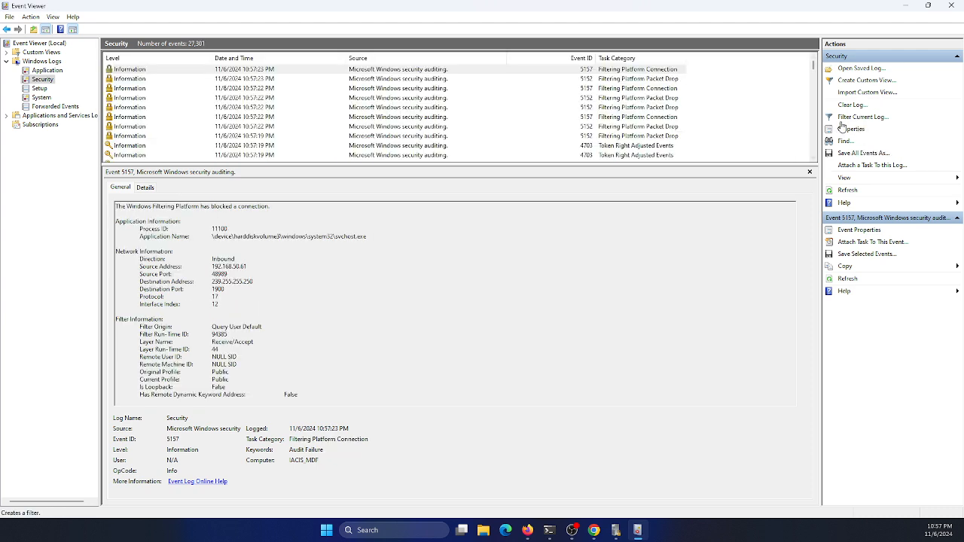
{"action": "left_click", "coordinate": [859, 117]}
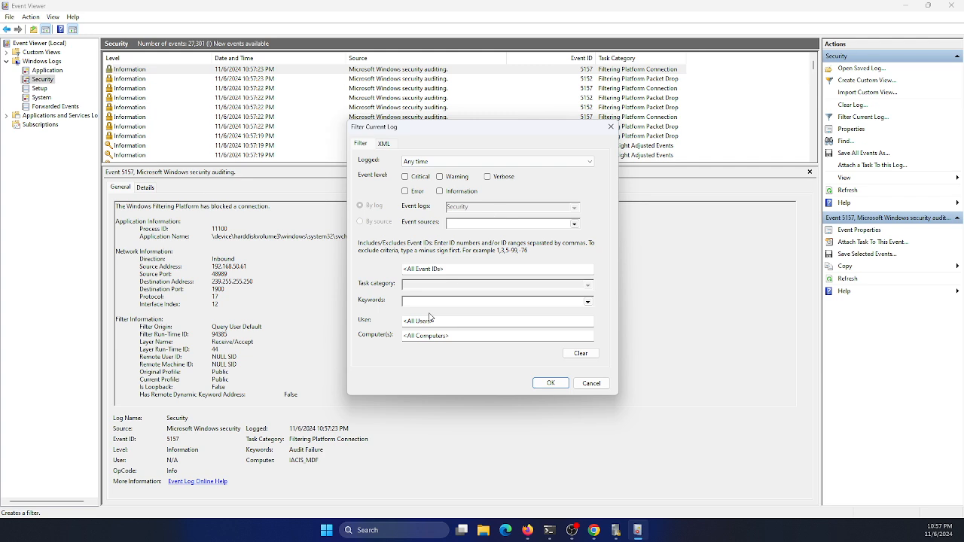
{"action": "left_click", "coordinate": [438, 268]}
{"action": "type", "text": "4724"}
{"action": "left_click", "coordinate": [555, 385]}
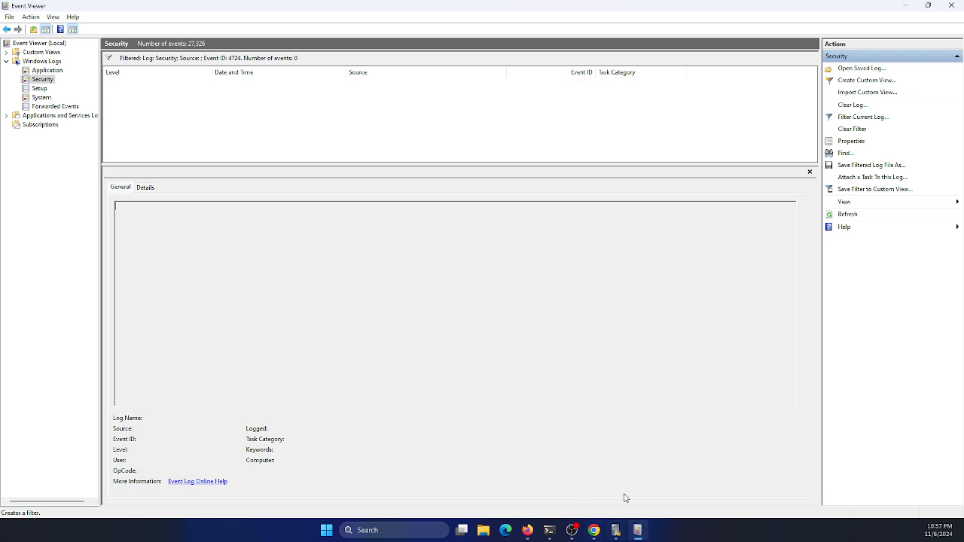
Switch to the cheat sheet in Firefox and review the event IDs listed under the Active Directory best practices.
{"action": "mouse_move", "coordinate": [527, 531]}
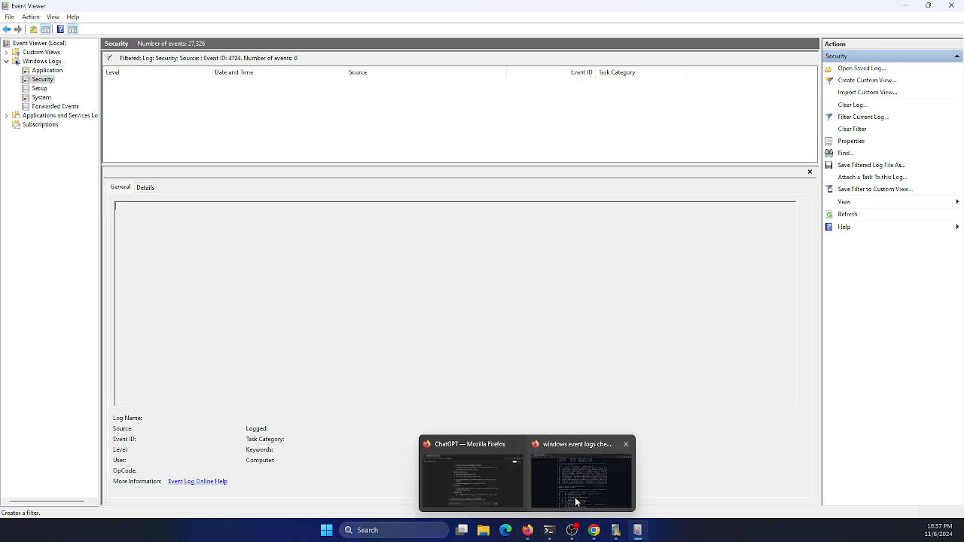
{"action": "left_click", "coordinate": [576, 474]}
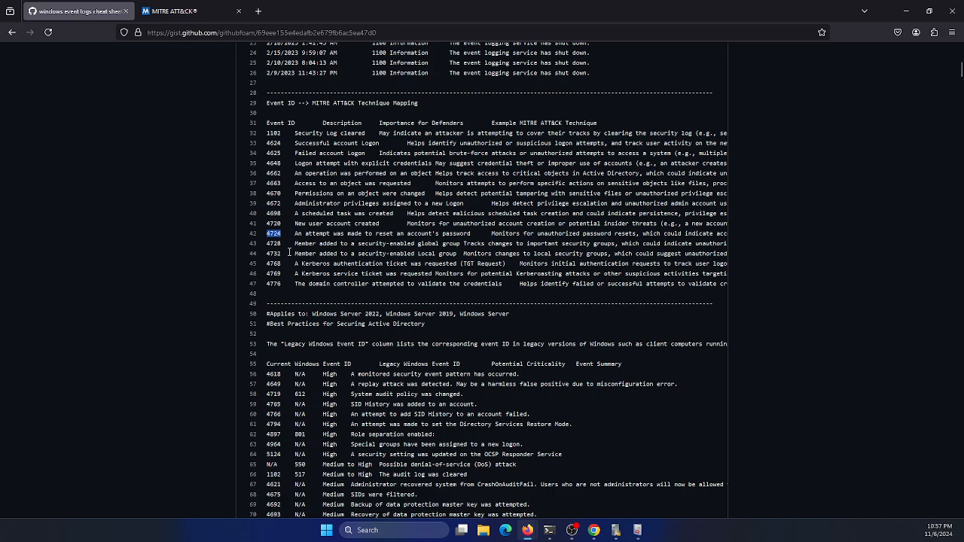
{"action": "scroll", "coordinate": [289, 253], "scroll_direction": "down", "scroll_amount": 4}
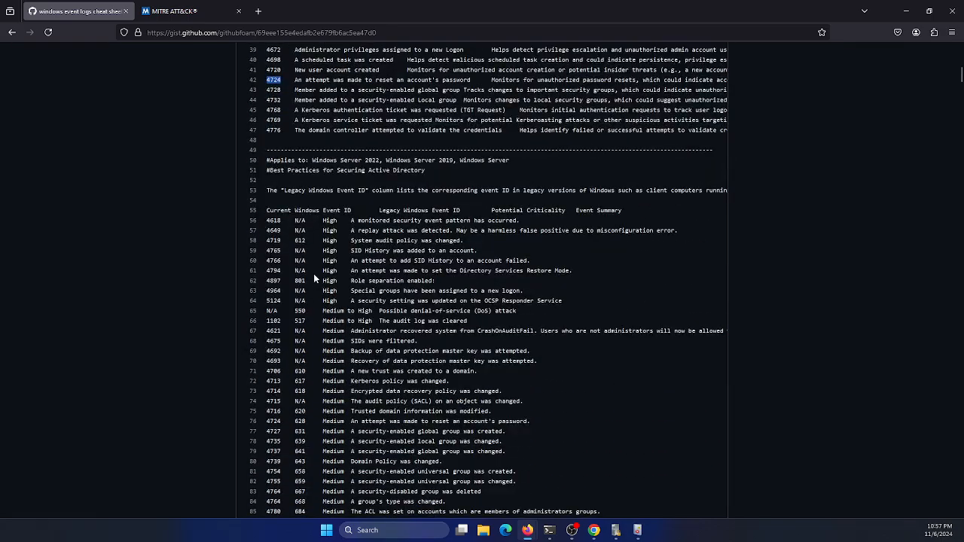
Examine the remaining medium and low criticality event IDs down to the firewall and IPsec entries, then revisit the MITRE ATT&CK technique mapping.
{"action": "scroll", "coordinate": [314, 244], "scroll_direction": "down", "scroll_amount": 3}
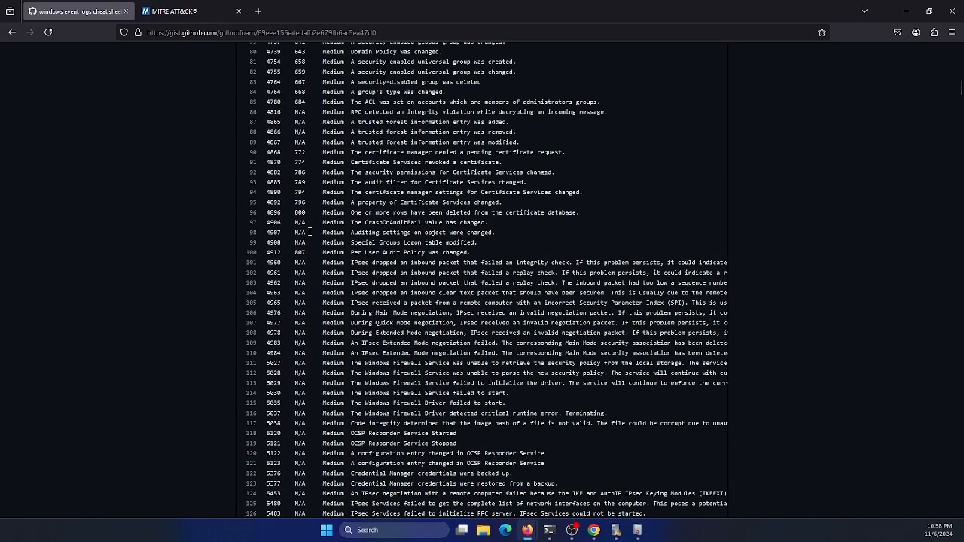
{"action": "scroll", "coordinate": [309, 232], "scroll_direction": "down", "scroll_amount": 5}
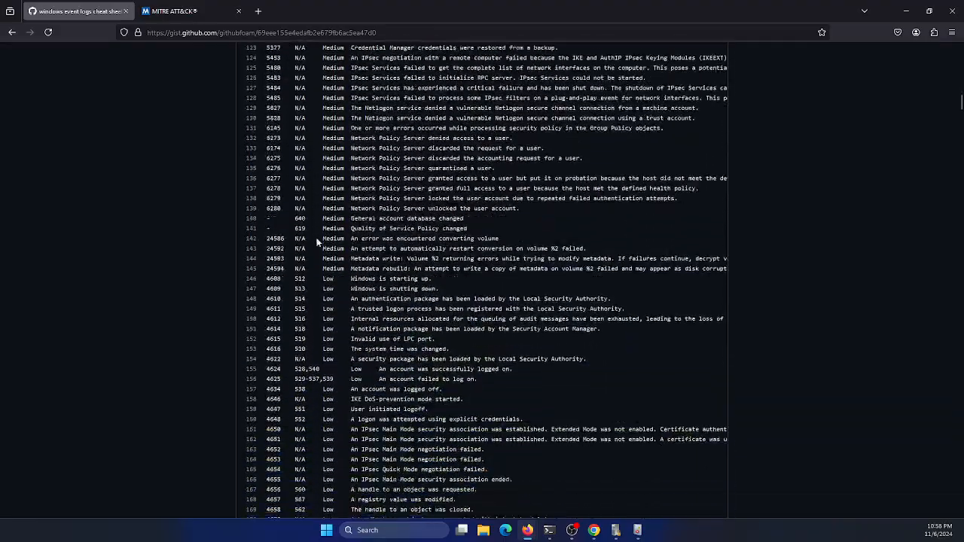
{"action": "scroll", "coordinate": [317, 241], "scroll_direction": "down", "scroll_amount": 4}
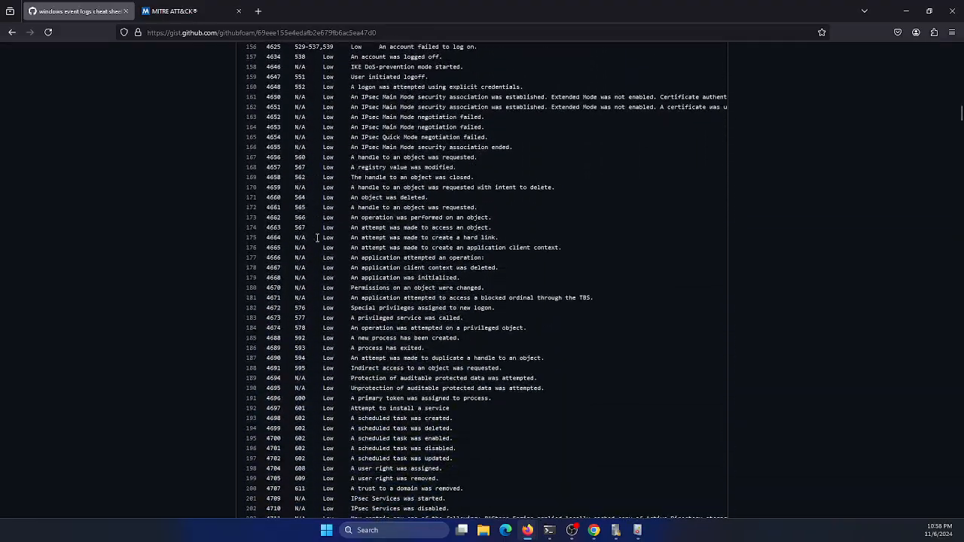
{"action": "scroll", "coordinate": [317, 237], "scroll_direction": "down", "scroll_amount": 6}
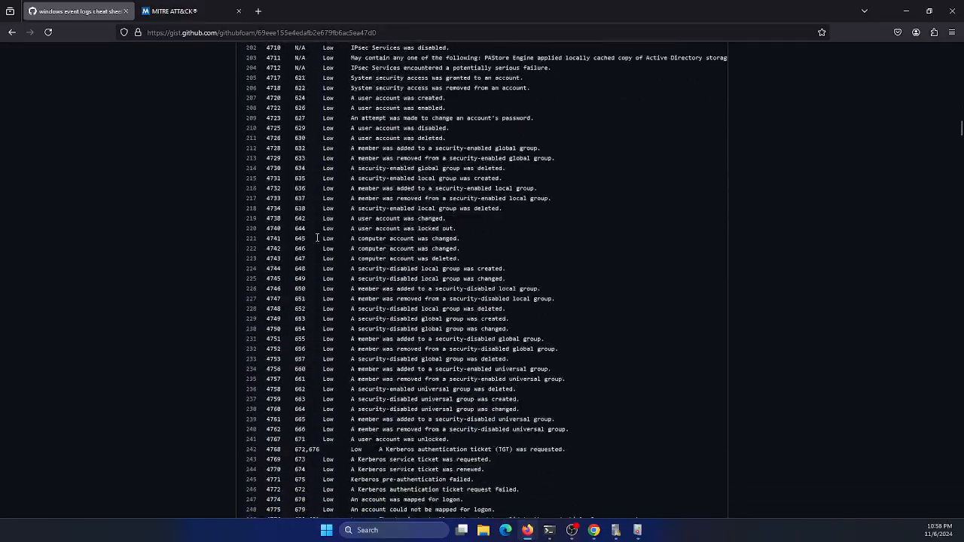
{"action": "scroll", "coordinate": [317, 238], "scroll_direction": "down", "scroll_amount": 8}
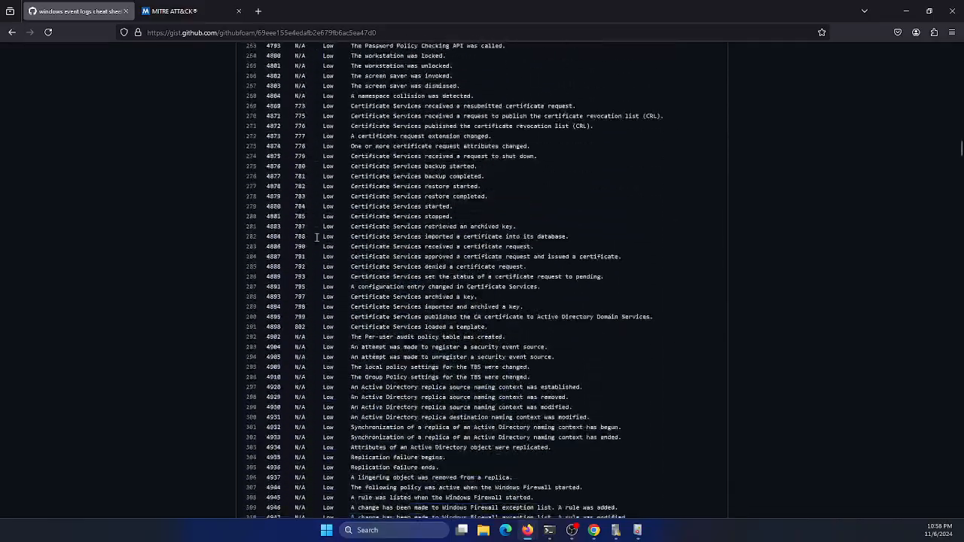
{"action": "scroll", "coordinate": [318, 237], "scroll_direction": "down", "scroll_amount": 4}
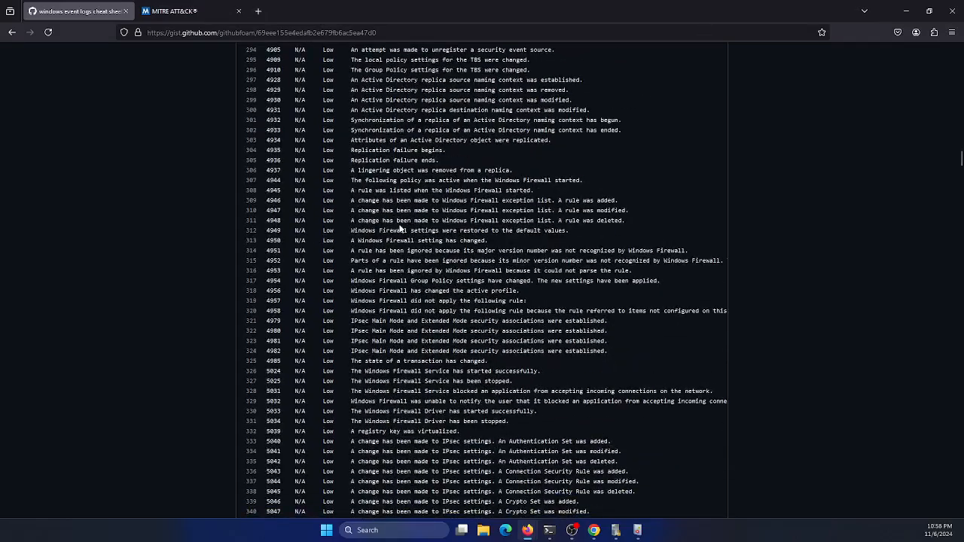
{"action": "scroll", "coordinate": [407, 233], "scroll_direction": "up", "scroll_amount": 16}
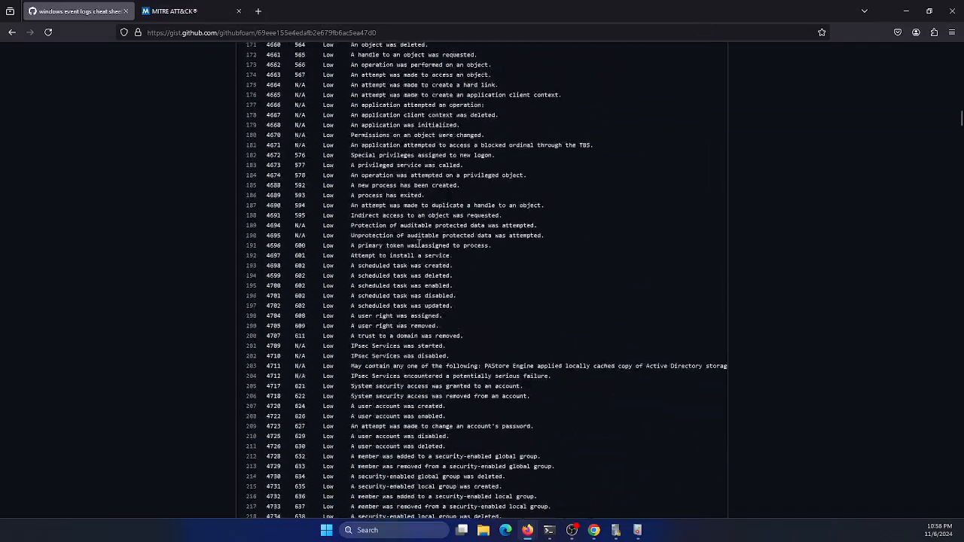
{"action": "scroll", "coordinate": [419, 243], "scroll_direction": "up", "scroll_amount": 8}
{"action": "scroll", "coordinate": [412, 151], "scroll_direction": "up", "scroll_amount": 20}
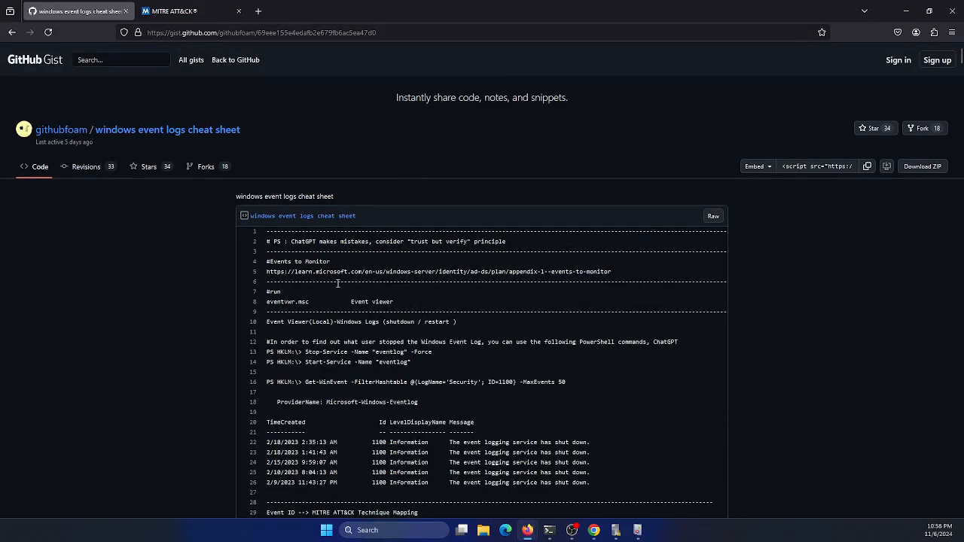
{"action": "scroll", "coordinate": [387, 332], "scroll_direction": "down", "scroll_amount": 5}
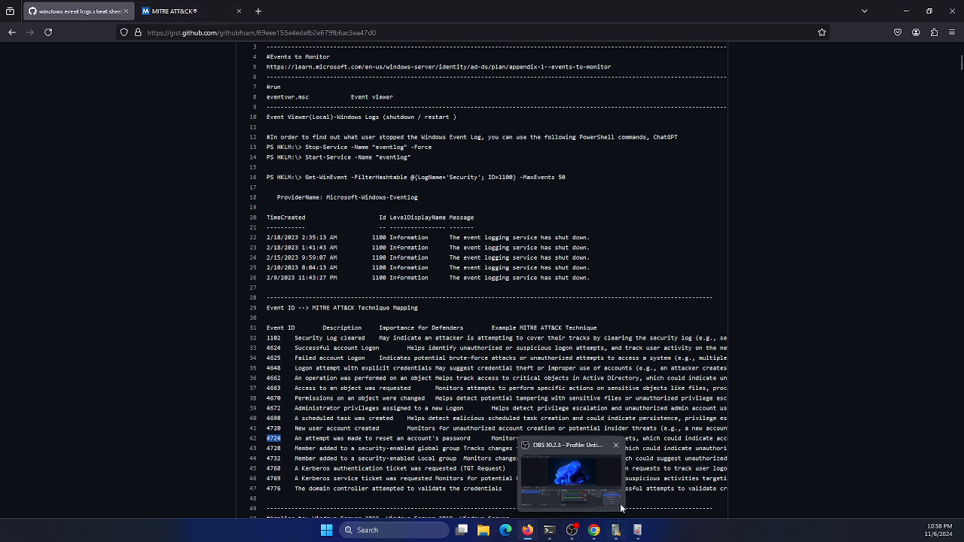
Switch to Event Viewer, remove the Security log's filter and clear the log without saving its contents.
{"action": "left_click", "coordinate": [636, 532]}
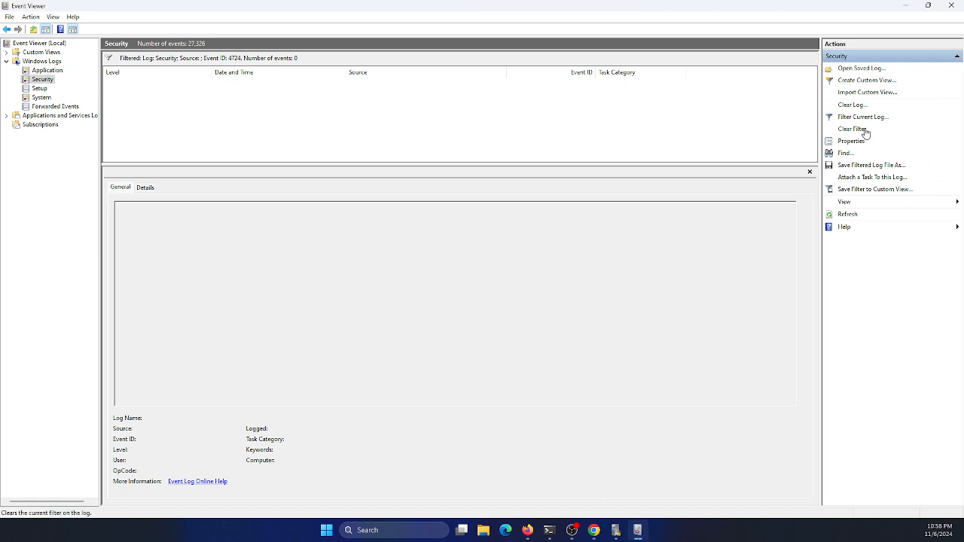
{"action": "left_click", "coordinate": [853, 129]}
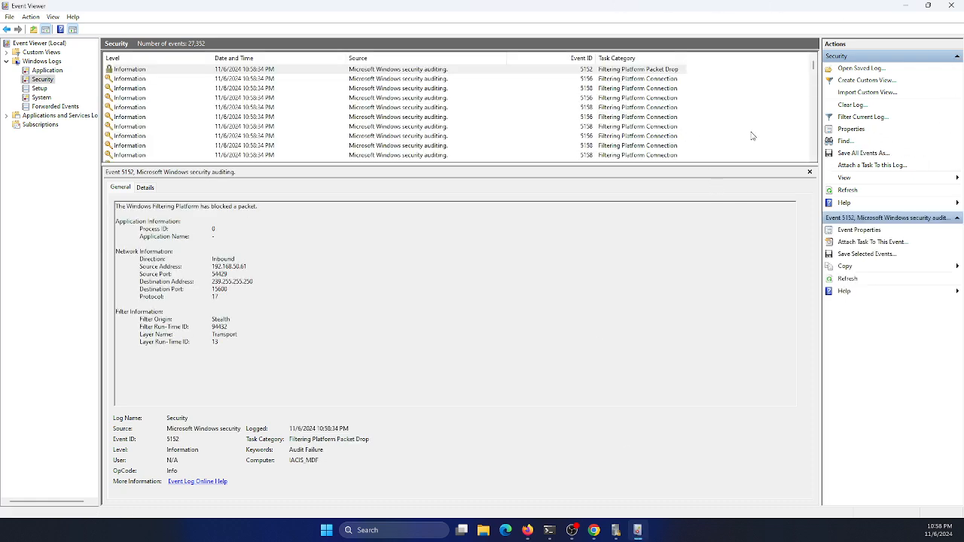
{"action": "left_click", "coordinate": [859, 105]}
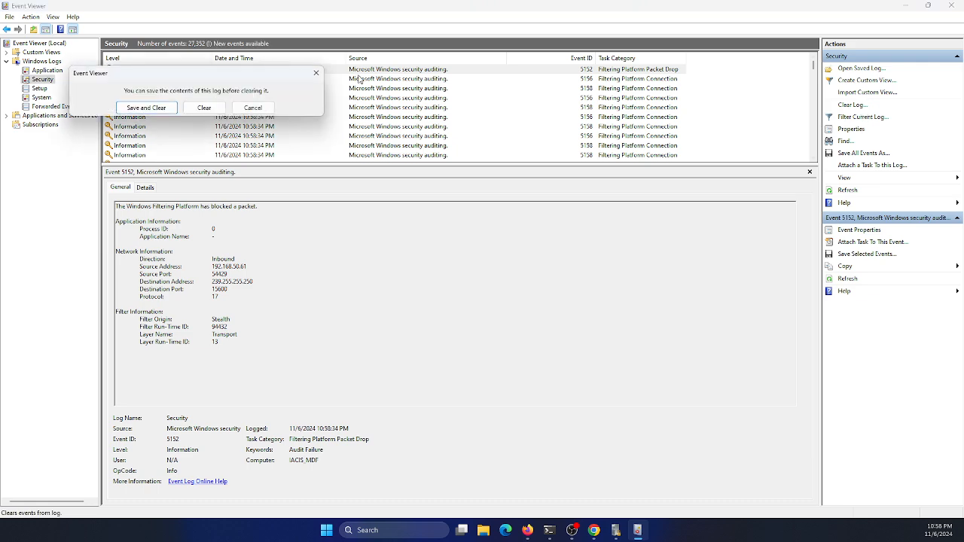
{"action": "left_click", "coordinate": [198, 112]}
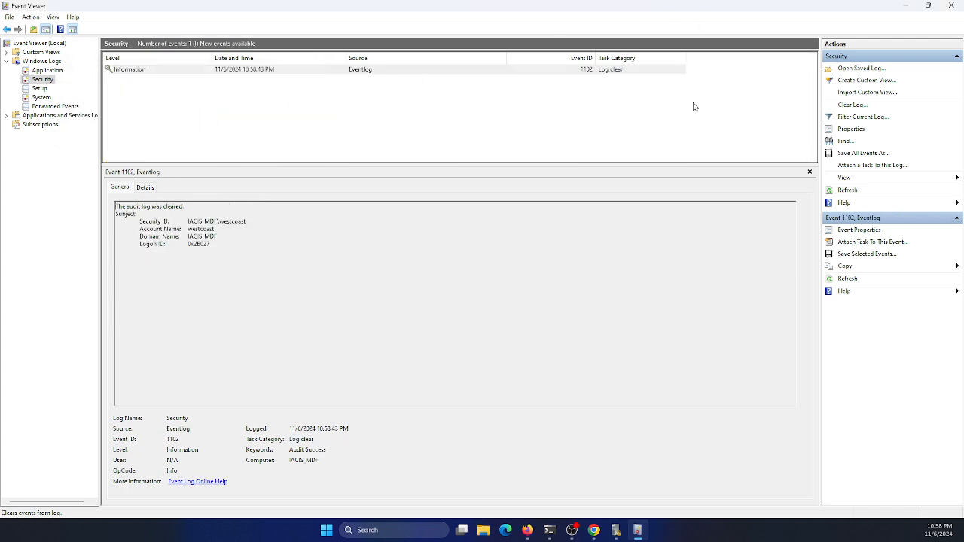
Examine the account name and logged time of the event 1102 log-clear entry.
{"action": "left_click", "coordinate": [593, 72]}
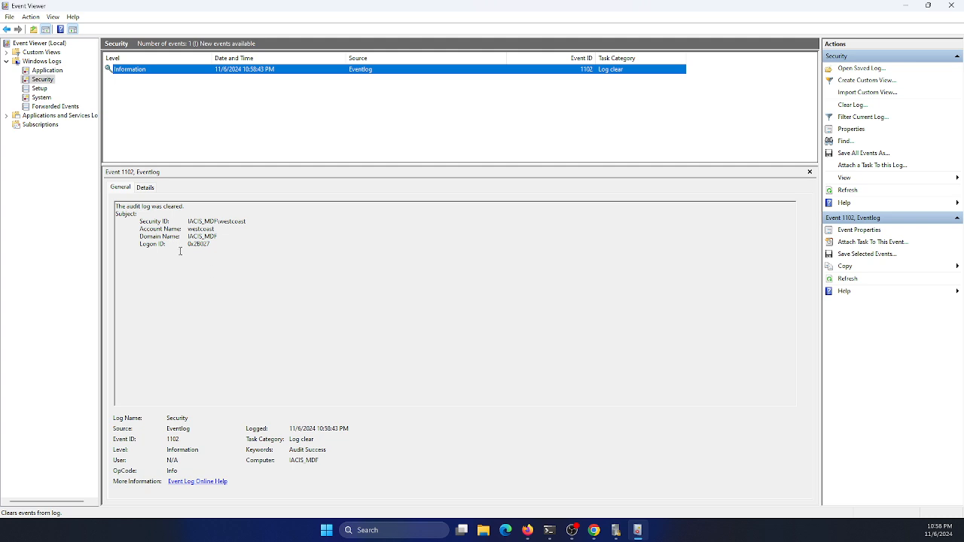
{"action": "left_click_drag", "start_coordinate": [188, 229], "coordinate": [218, 231]}
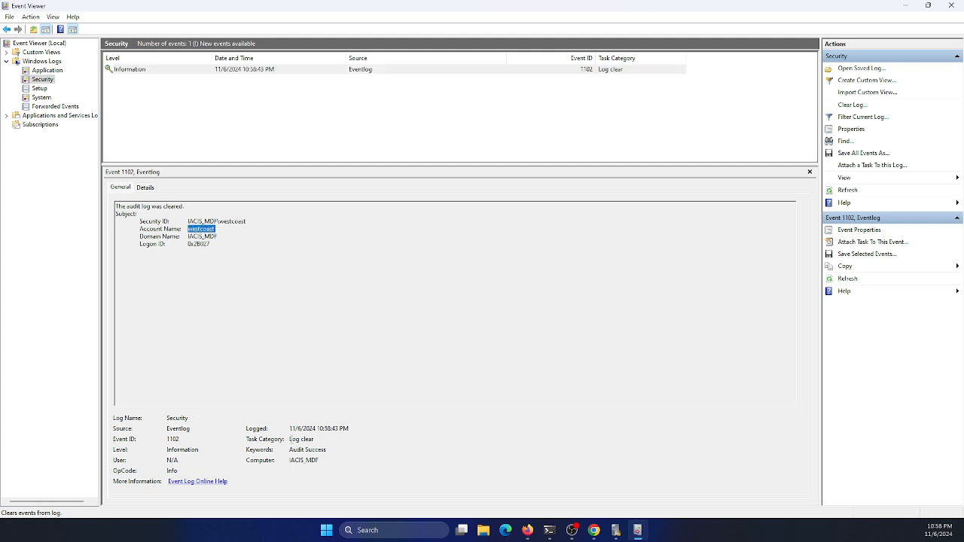
{"action": "left_click_drag", "start_coordinate": [291, 429], "coordinate": [351, 431]}
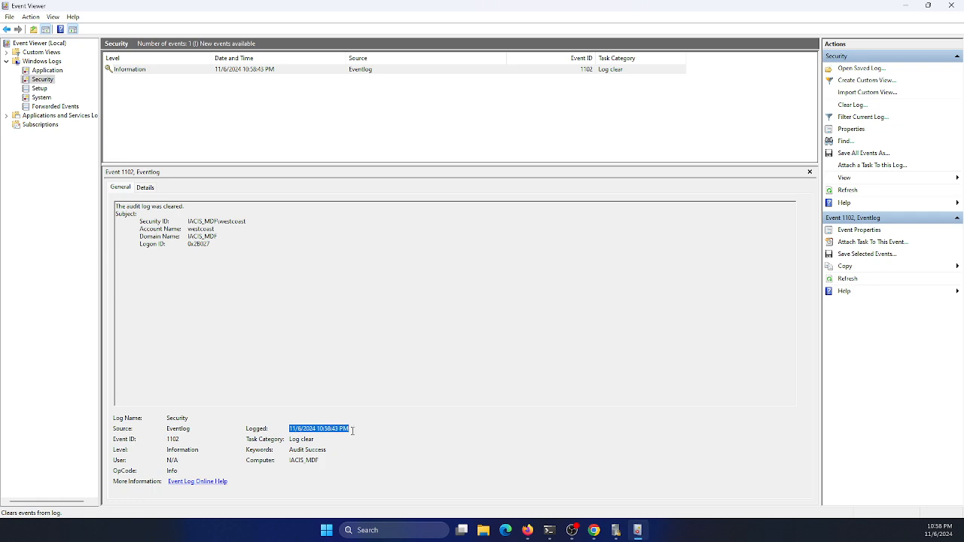
{"action": "left_click", "coordinate": [351, 430]}
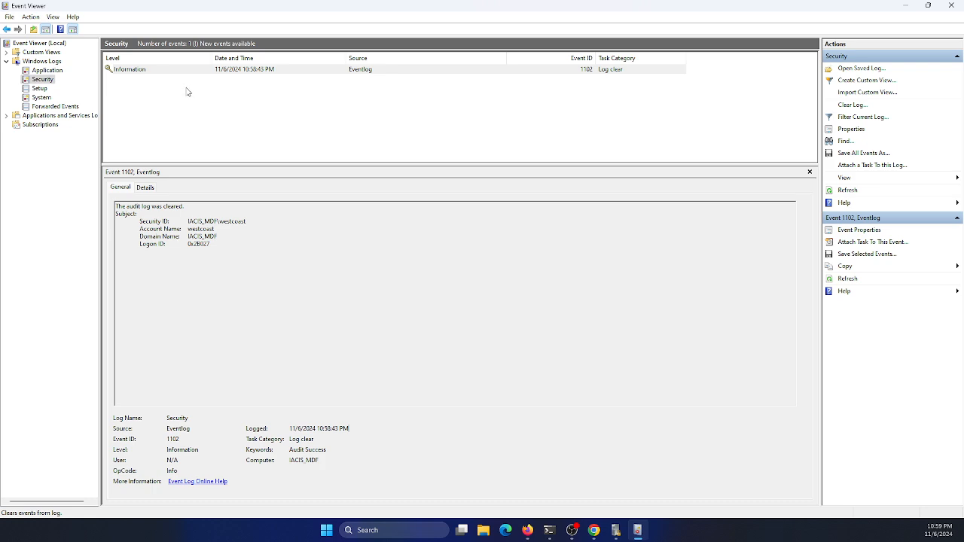
Switch to File Explorer and open the properties of sgpt.odt in the Documents folder.
{"action": "left_click", "coordinate": [485, 532]}
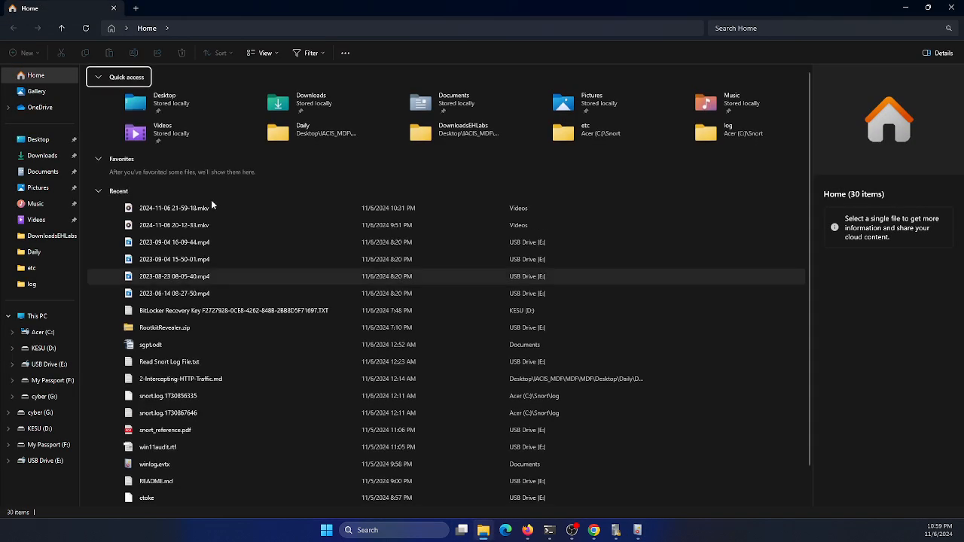
{"action": "left_click", "coordinate": [33, 175]}
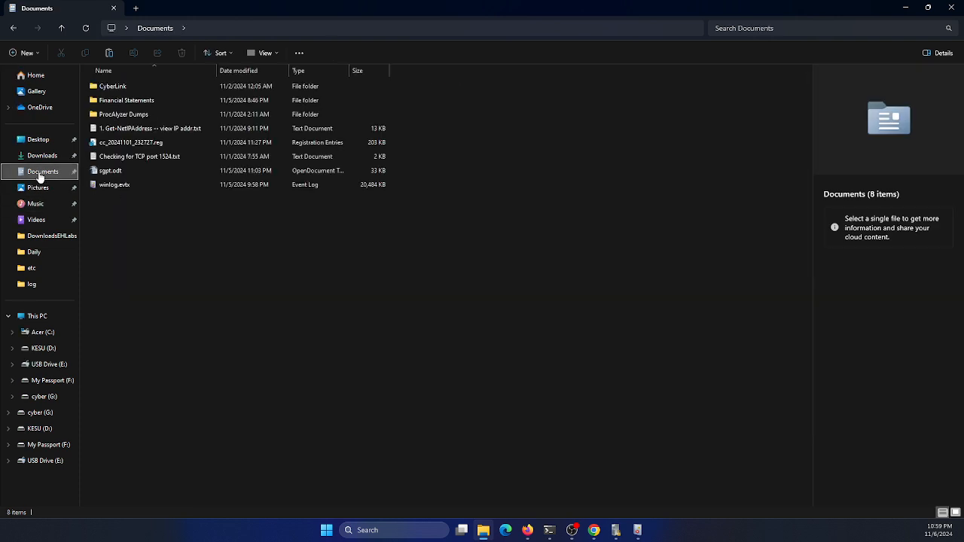
{"action": "left_click", "coordinate": [114, 176]}
{"action": "right_click", "coordinate": [114, 176]}
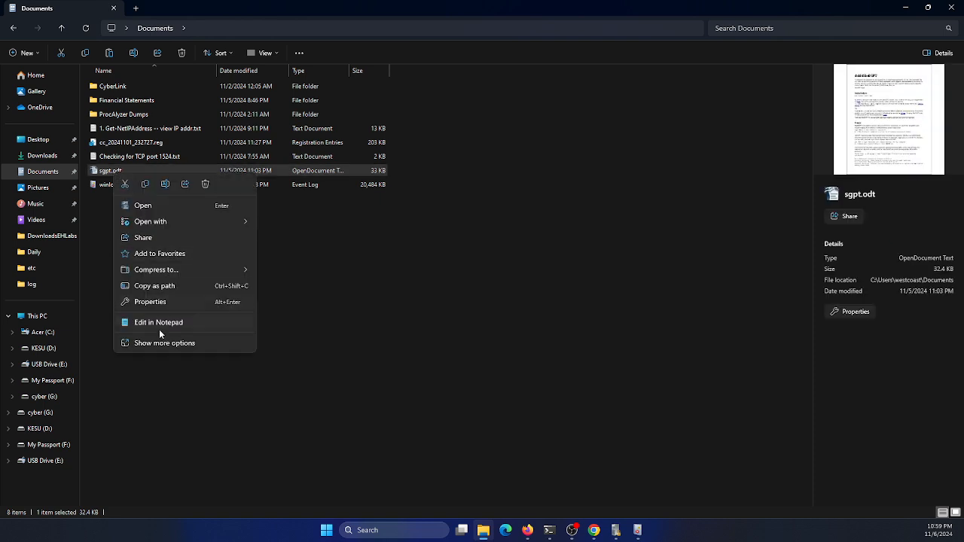
{"action": "left_click", "coordinate": [182, 165]}
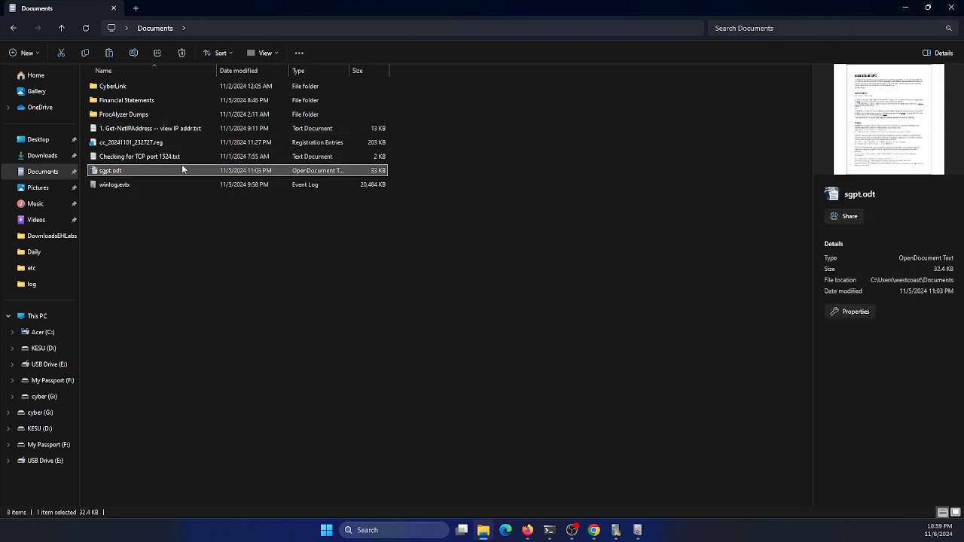
{"action": "right_click", "coordinate": [181, 167]}
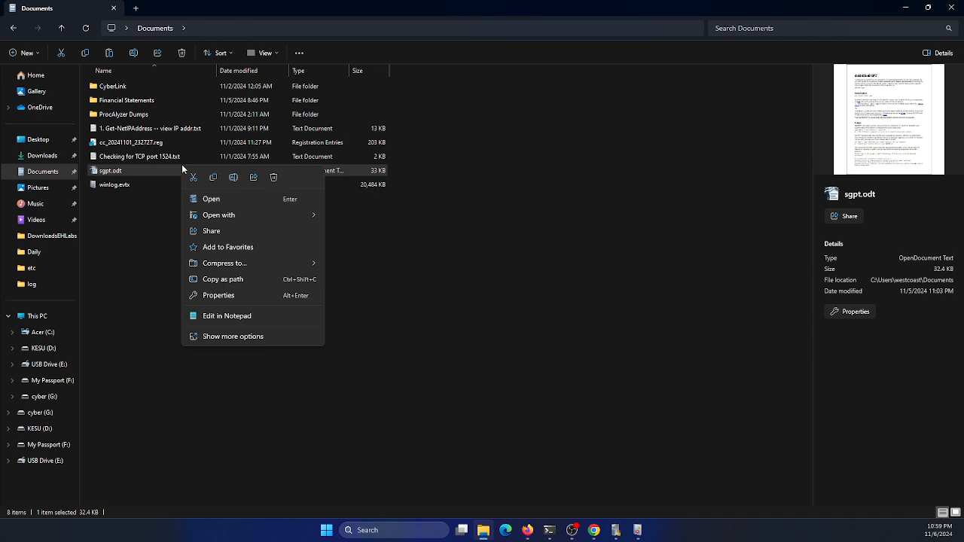
{"action": "left_click", "coordinate": [229, 337]}
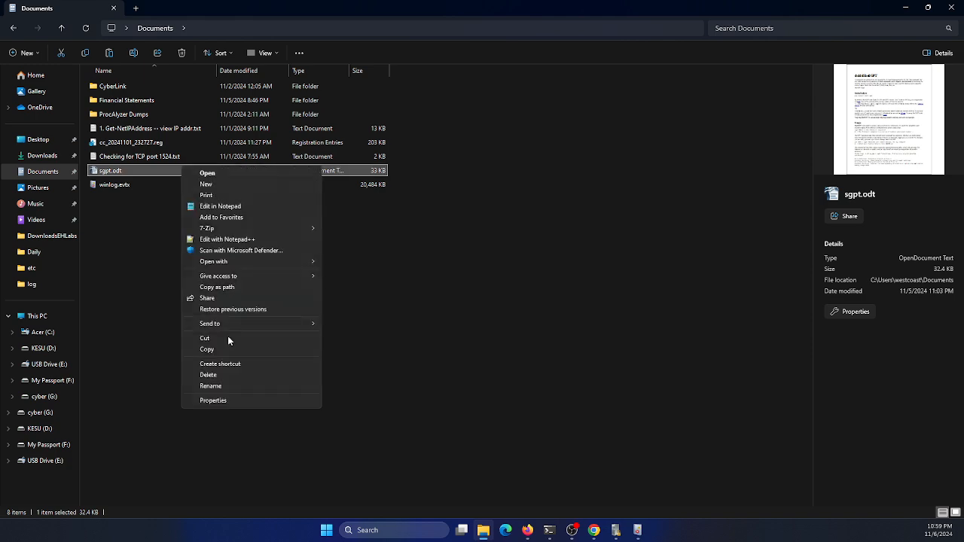
{"action": "left_click", "coordinate": [221, 401]}
{"action": "left_click_drag", "start_coordinate": [114, 144], "coordinate": [345, 148]}
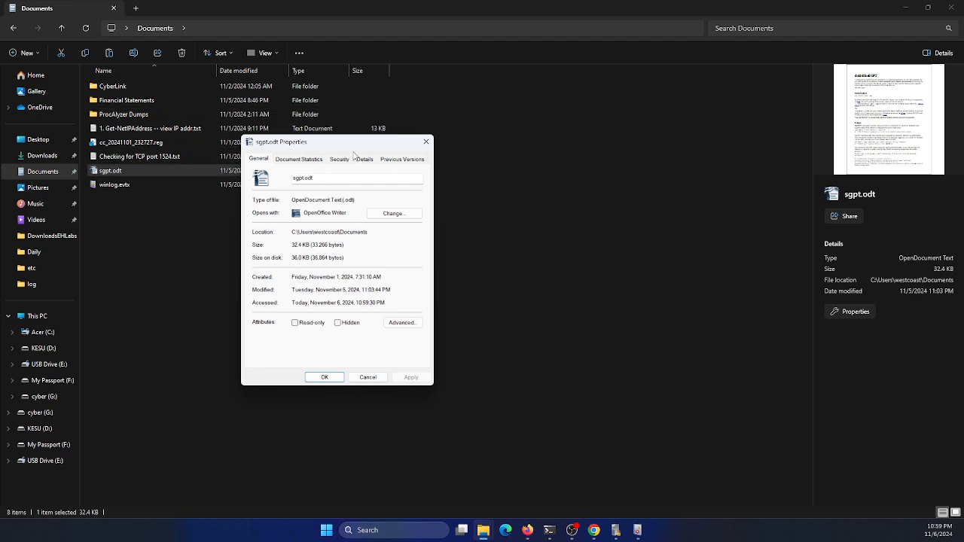
Change the owner of sgpt.odt to westcoast in its advanced security settings and apply the change.
{"action": "left_click", "coordinate": [338, 160]}
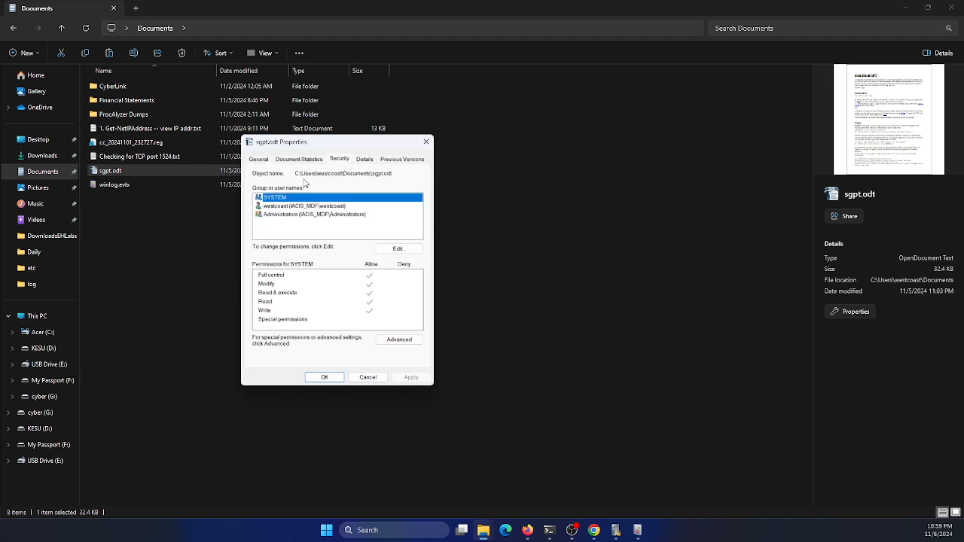
{"action": "left_click", "coordinate": [396, 341]}
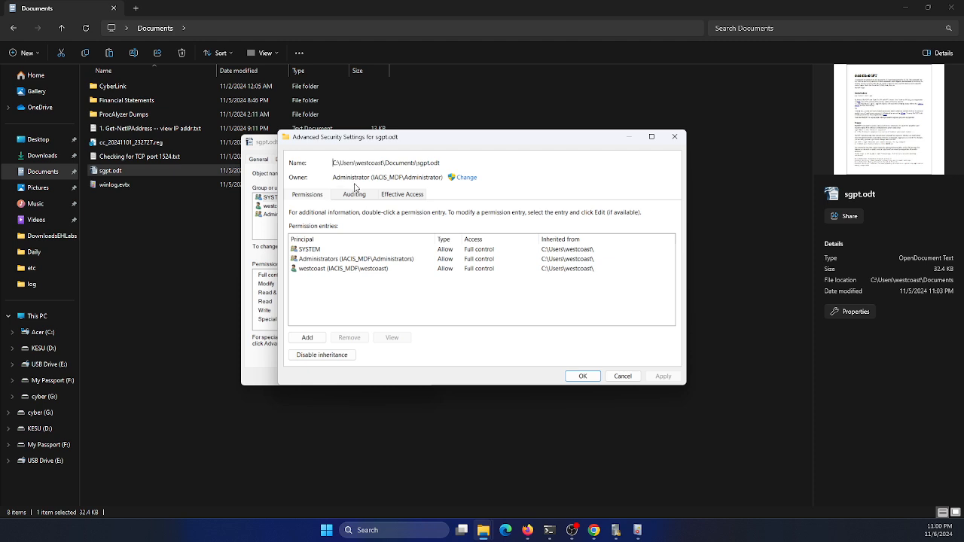
{"action": "left_click", "coordinate": [465, 178]}
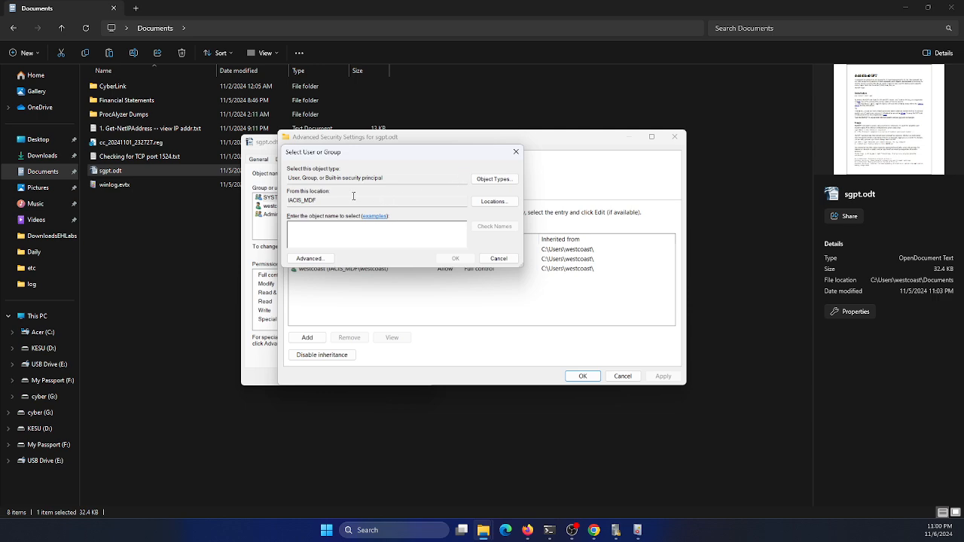
{"action": "type", "text": "westcoast"}
{"action": "left_click", "coordinate": [495, 227]}
{"action": "left_click", "coordinate": [456, 259]}
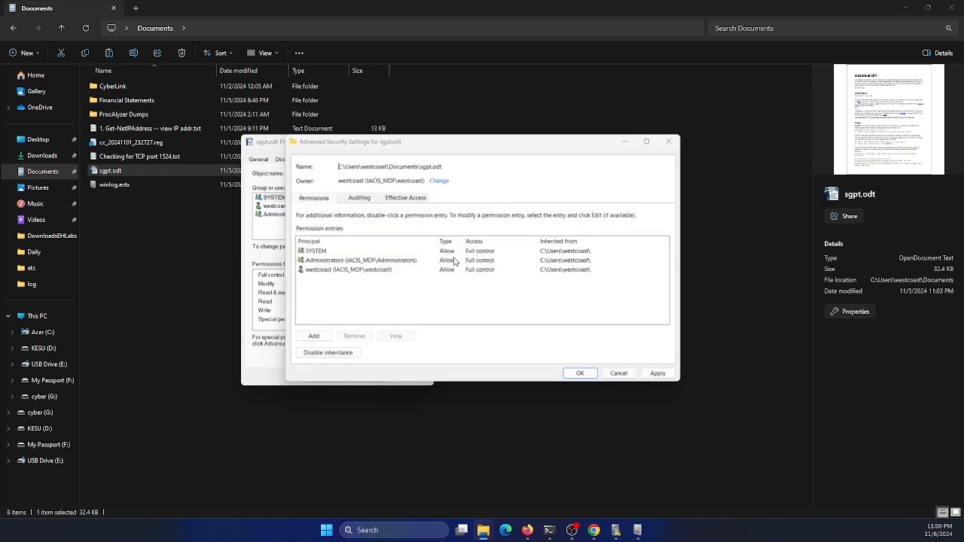
{"action": "left_click", "coordinate": [584, 378]}
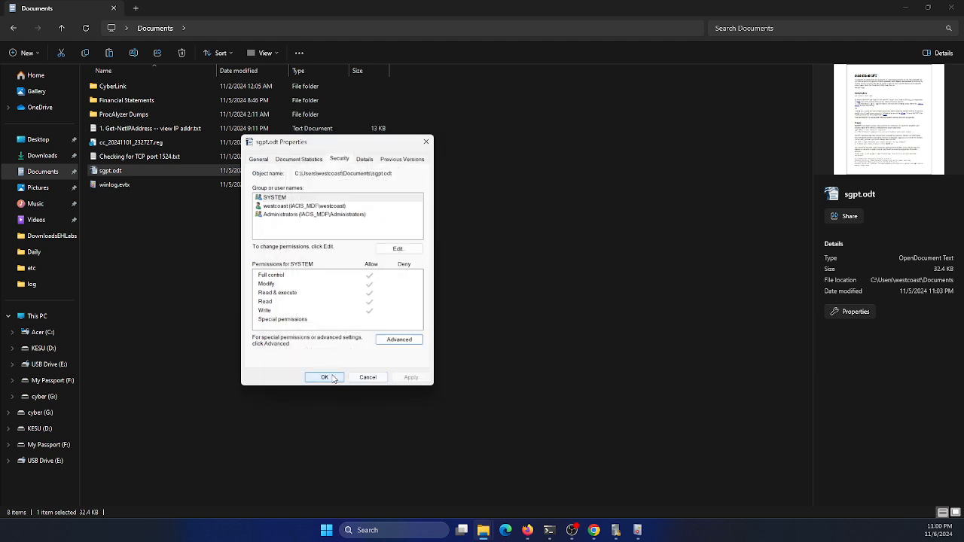
Open the auditing entries in the advanced security settings of sgpt.odt and select the westcoast entry.
{"action": "left_click", "coordinate": [399, 341]}
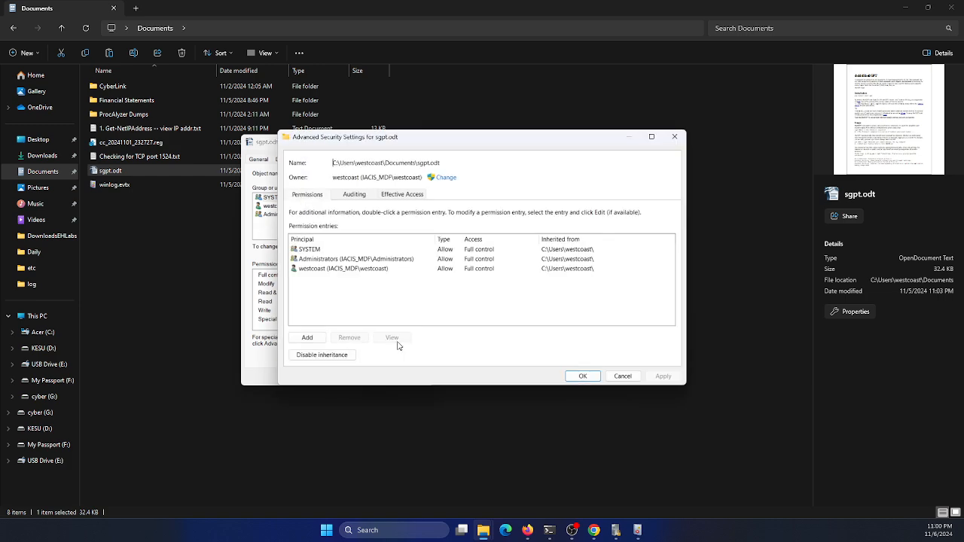
{"action": "left_click", "coordinate": [357, 195]}
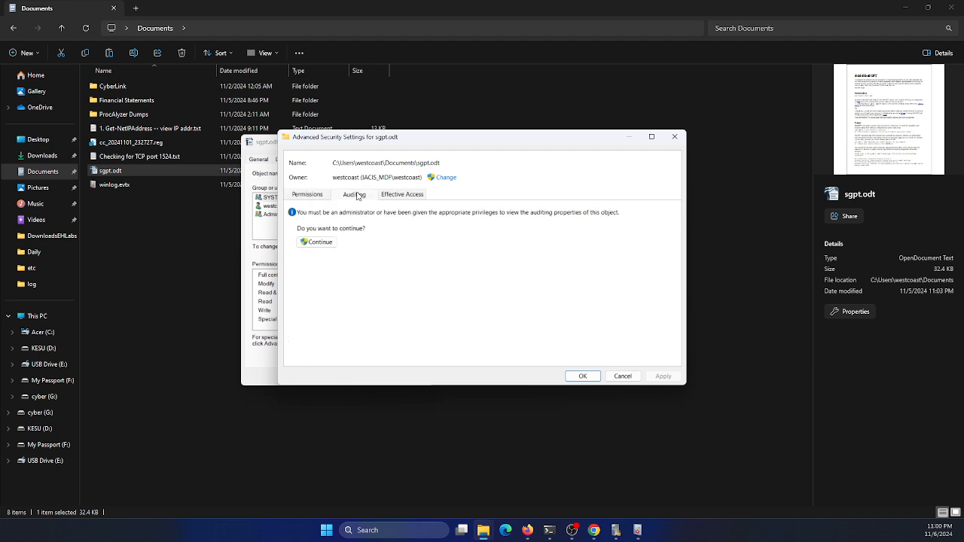
{"action": "left_click", "coordinate": [323, 243]}
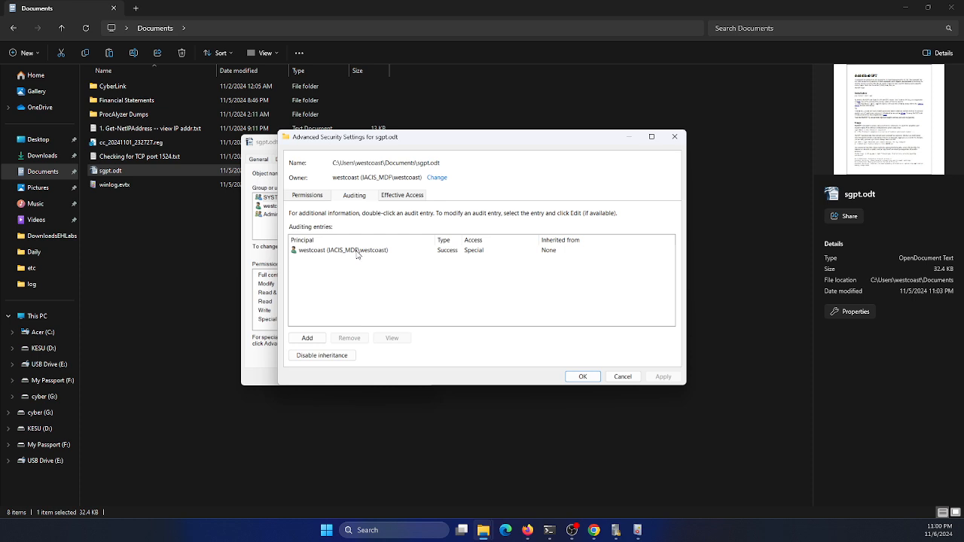
{"action": "left_click", "coordinate": [357, 251]}
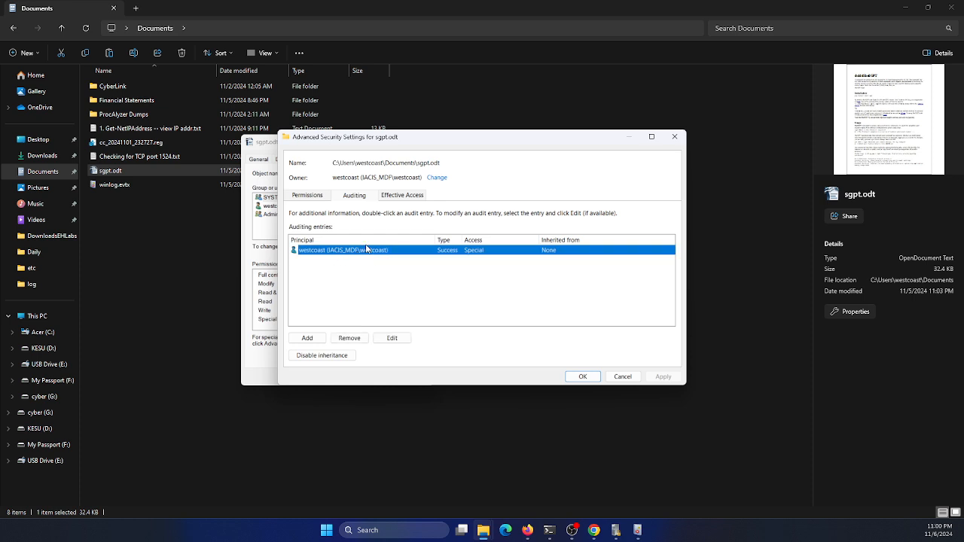
Add an auditing entry for sgpt.odt with the local student account as its principal.
{"action": "left_click", "coordinate": [316, 339]}
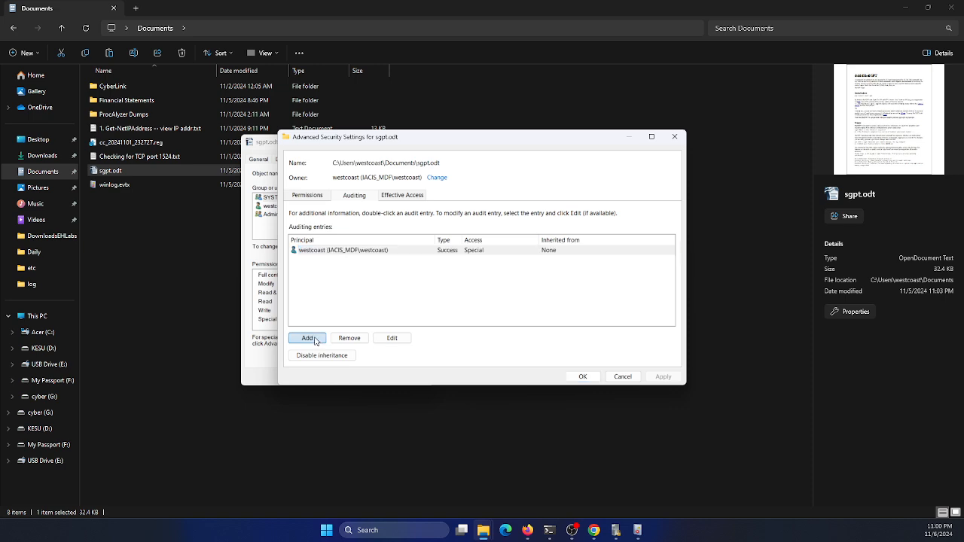
{"action": "left_click", "coordinate": [305, 147]}
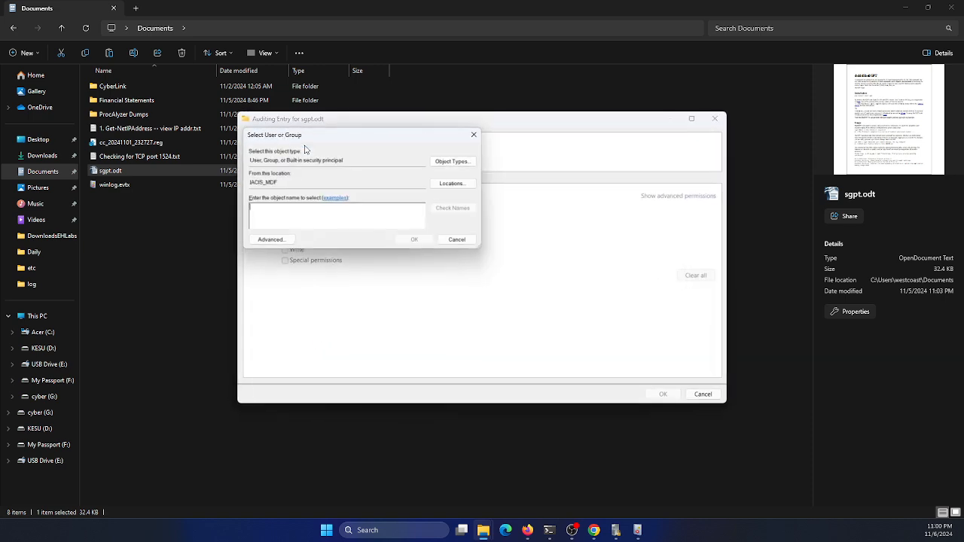
{"action": "type", "text": "s"}
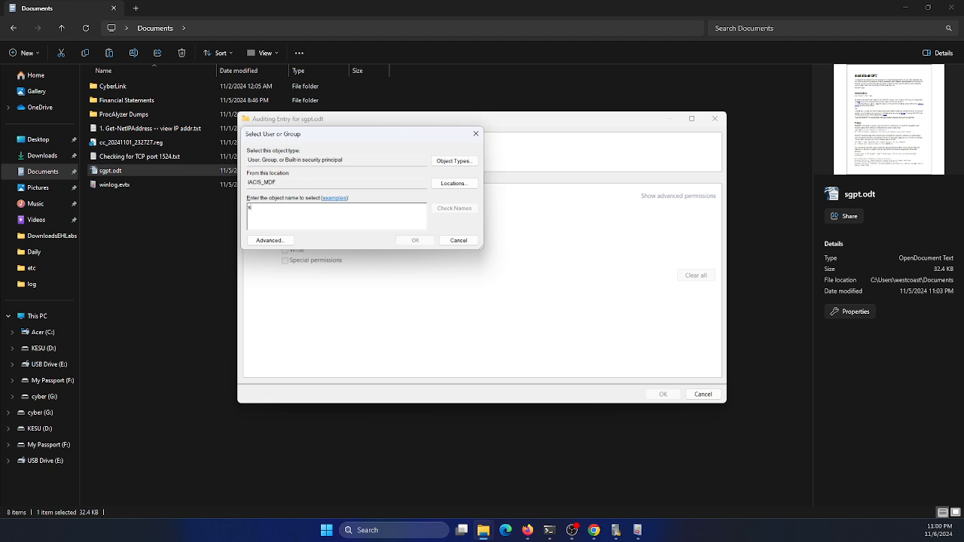
{"action": "type", "text": "tudent"}
{"action": "left_click", "coordinate": [456, 210]}
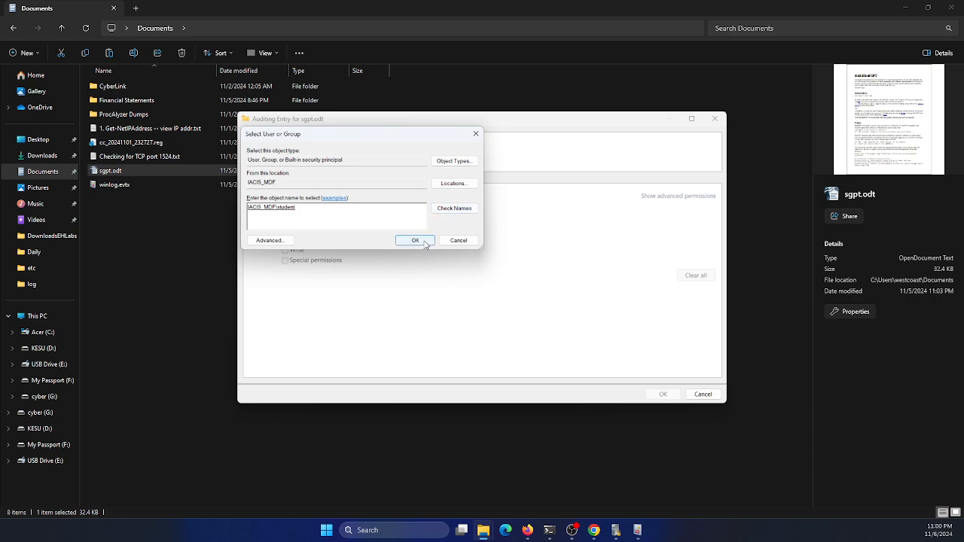
{"action": "left_click", "coordinate": [415, 240]}
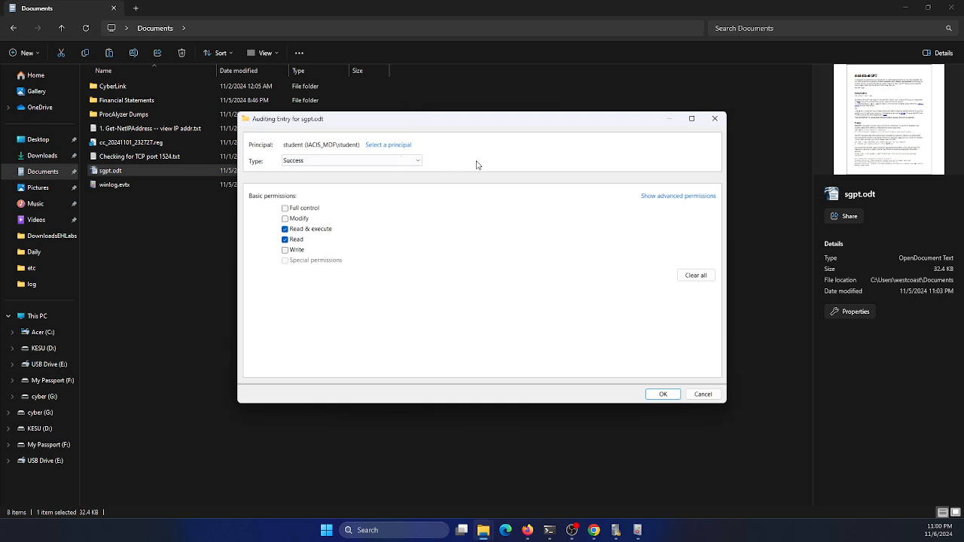
Exclude Read & execute from the student auditing entry, keeping only Read, and save the security settings and file properties.
{"action": "left_click", "coordinate": [285, 229]}
{"action": "left_click", "coordinate": [663, 394]}
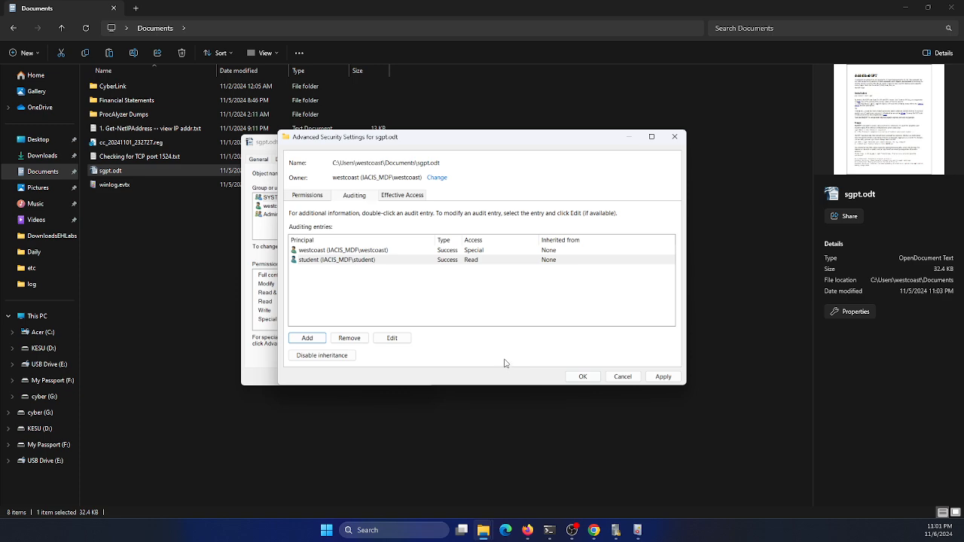
{"action": "left_click", "coordinate": [583, 377]}
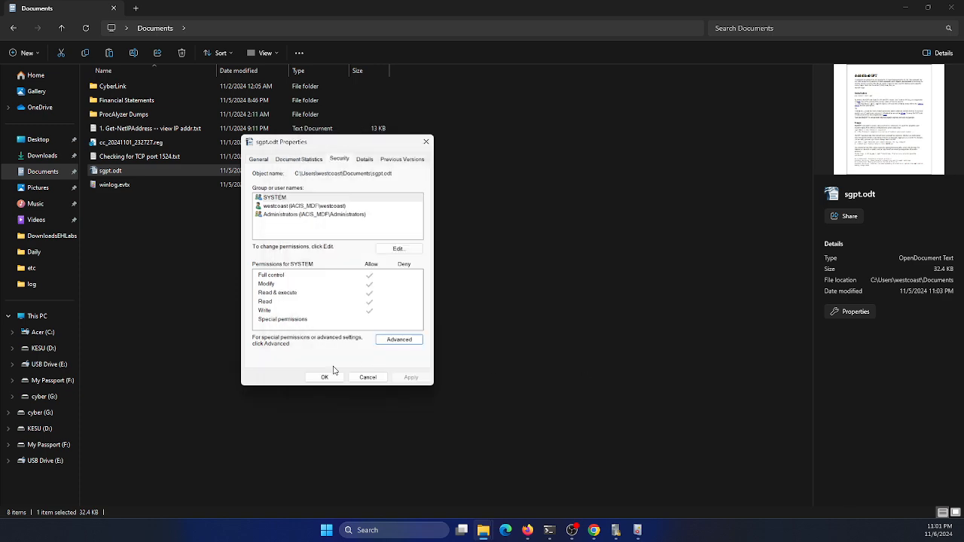
{"action": "left_click", "coordinate": [332, 375]}
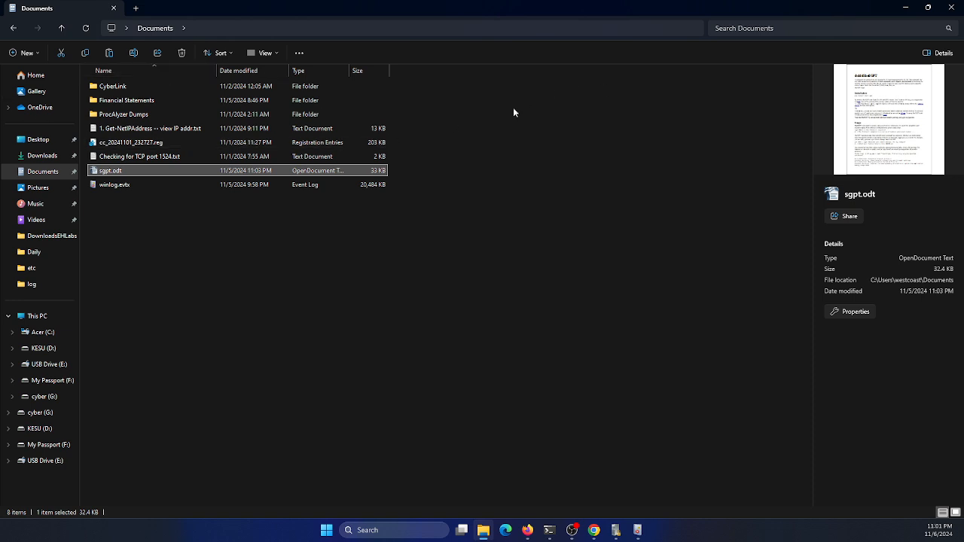
Switch to Event Viewer, refresh the Security log and filter it for event ID 4663.
{"action": "left_click", "coordinate": [638, 531]}
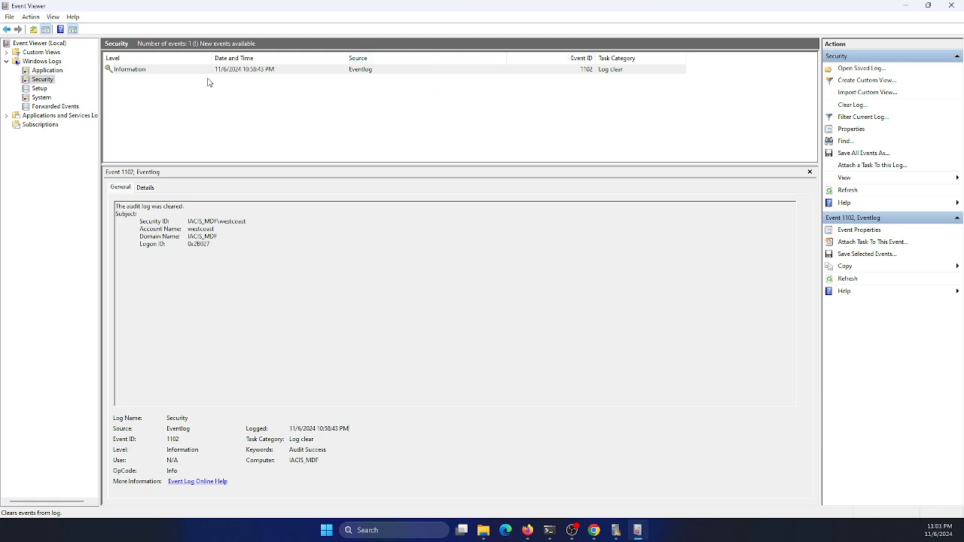
{"action": "right_click", "coordinate": [168, 93]}
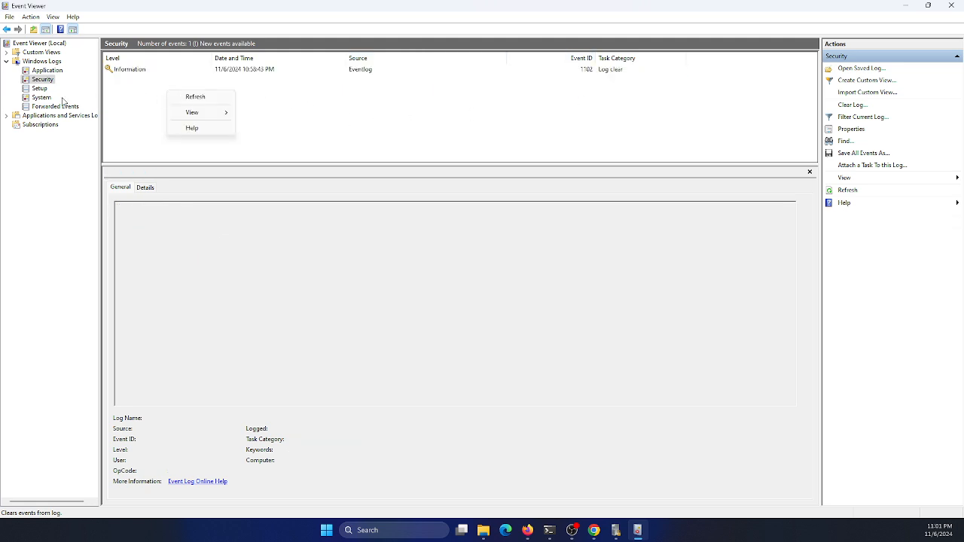
{"action": "left_click", "coordinate": [220, 97]}
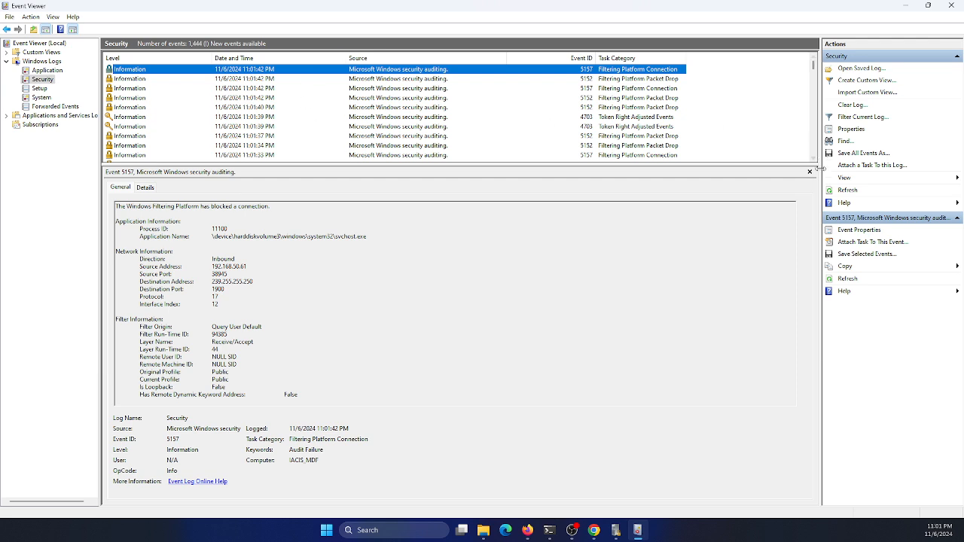
{"action": "left_click", "coordinate": [859, 120]}
{"action": "left_click", "coordinate": [441, 267]}
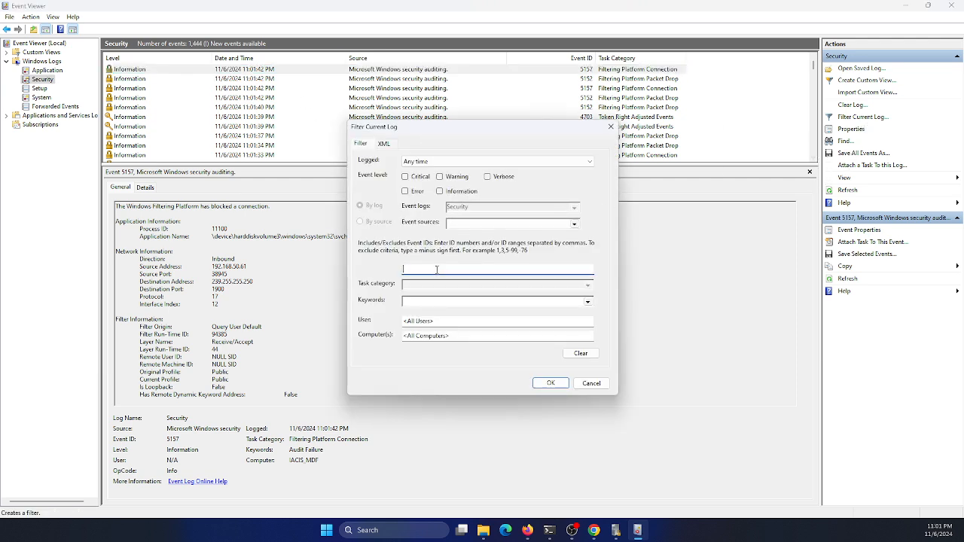
{"action": "type", "text": "4663"}
{"action": "left_click", "coordinate": [551, 383]}
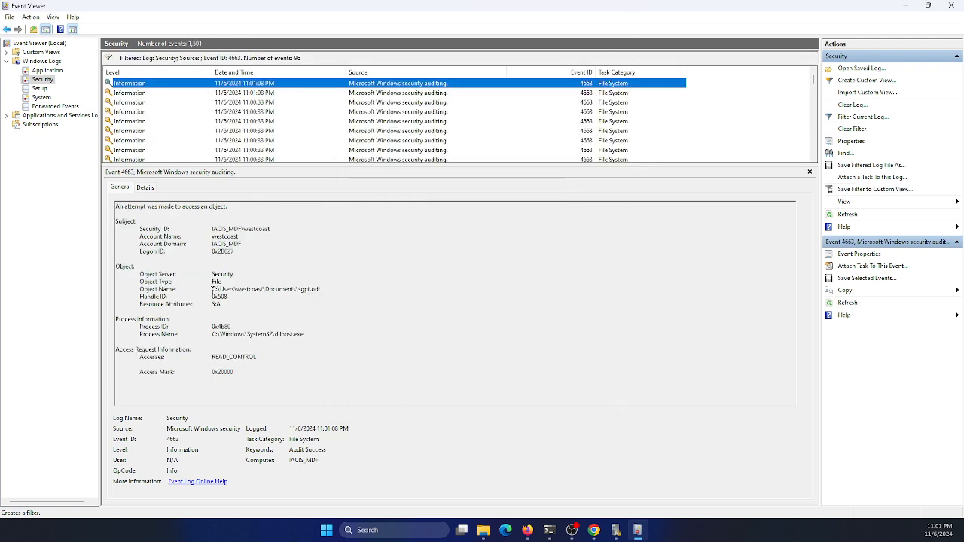
Examine the object name, resource attributes, access request information and logged time of the newest 4663 event.
{"action": "left_click_drag", "start_coordinate": [213, 289], "coordinate": [315, 291]}
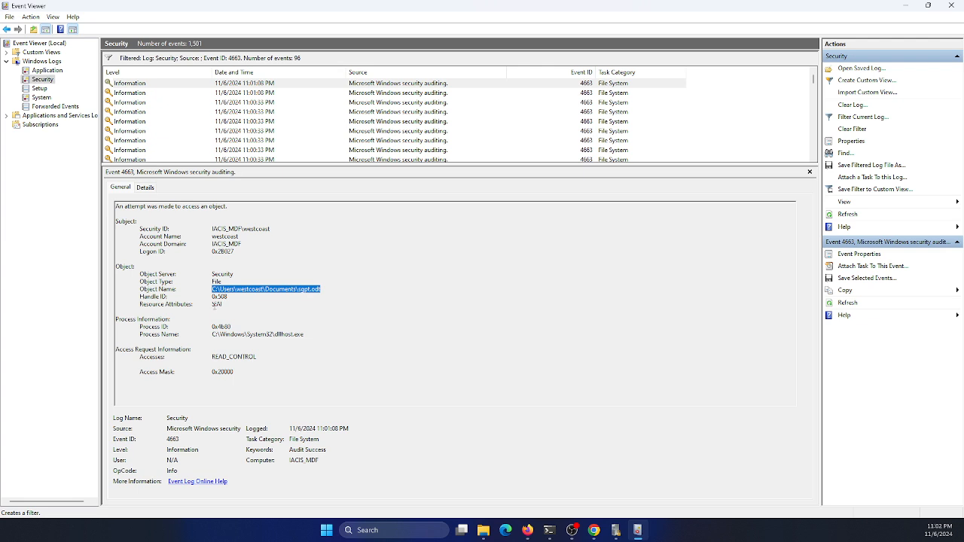
{"action": "left_click_drag", "start_coordinate": [213, 304], "coordinate": [236, 305]}
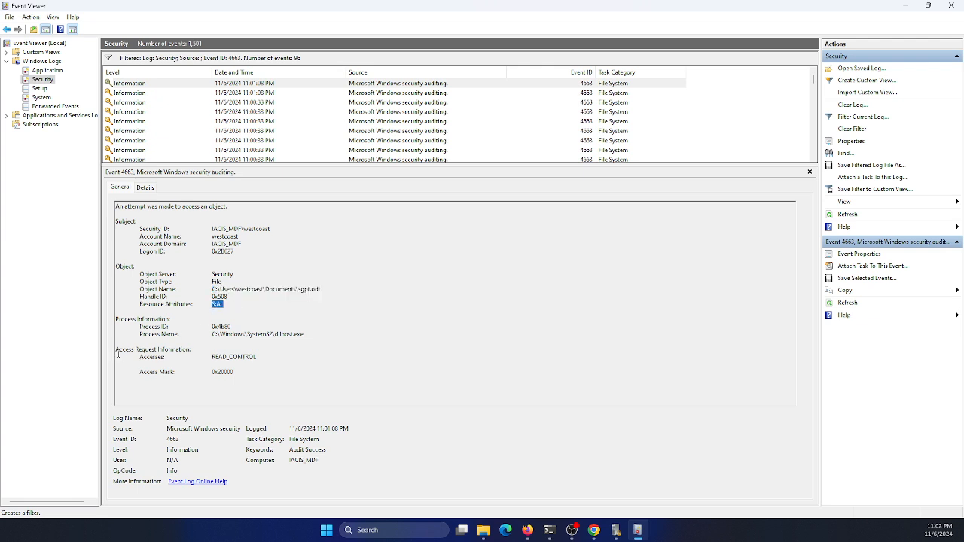
{"action": "left_click_drag", "start_coordinate": [116, 350], "coordinate": [191, 349]}
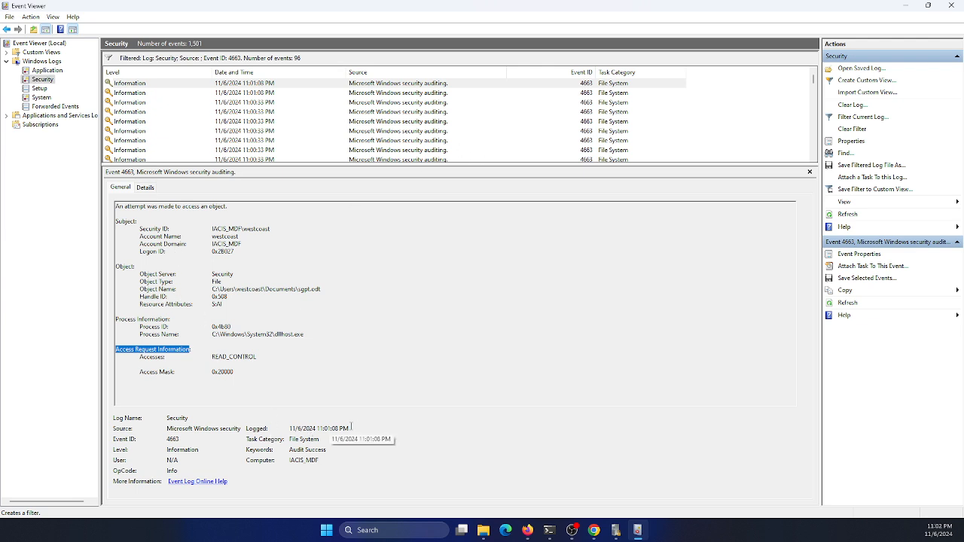
{"action": "left_click_drag", "start_coordinate": [351, 428], "coordinate": [291, 427]}
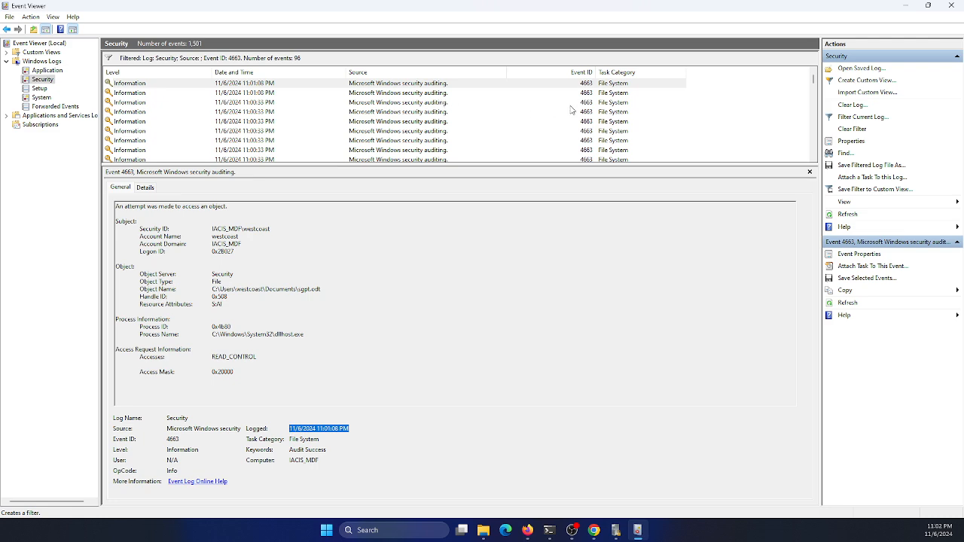
Go through the older 4663 events one after another, checking the object, process and access details of each.
{"action": "left_click", "coordinate": [603, 94]}
{"action": "left_click", "coordinate": [610, 121]}
{"action": "scroll", "coordinate": [610, 120], "scroll_direction": "down", "scroll_amount": 1}
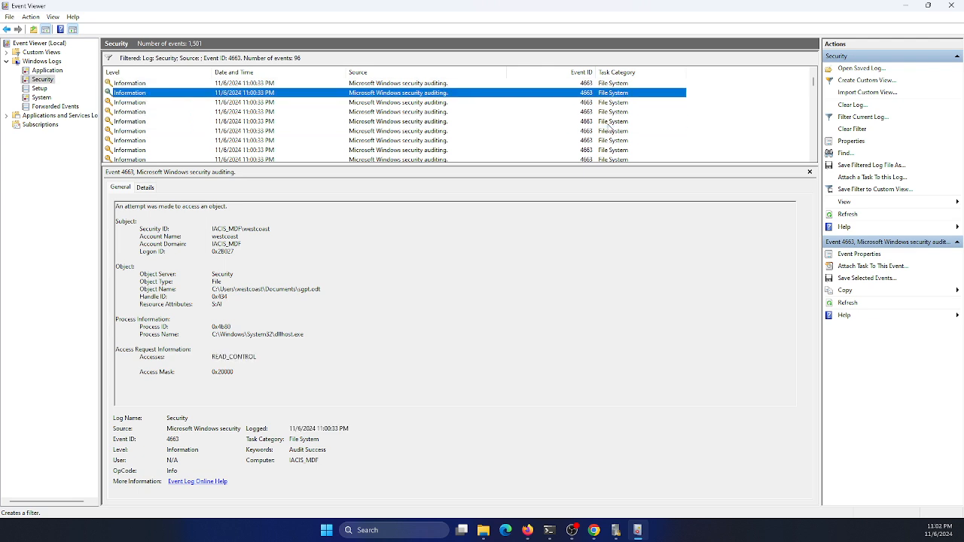
{"action": "left_click", "coordinate": [611, 123]}
{"action": "left_click", "coordinate": [610, 134]}
{"action": "scroll", "coordinate": [611, 137], "scroll_direction": "down", "scroll_amount": 1}
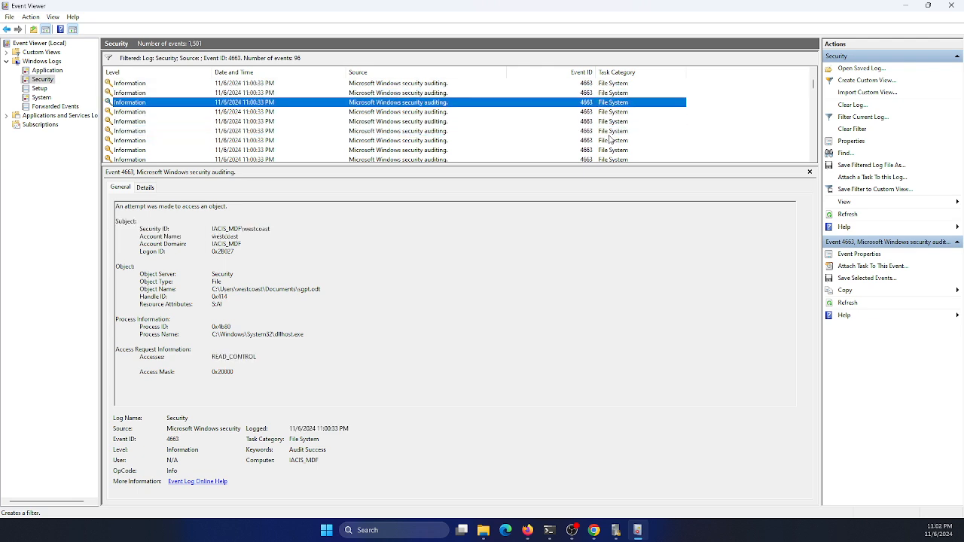
{"action": "left_click", "coordinate": [610, 134]}
{"action": "scroll", "coordinate": [611, 137], "scroll_direction": "down", "scroll_amount": 1}
{"action": "left_click", "coordinate": [612, 143]}
{"action": "scroll", "coordinate": [611, 144], "scroll_direction": "down", "scroll_amount": 1}
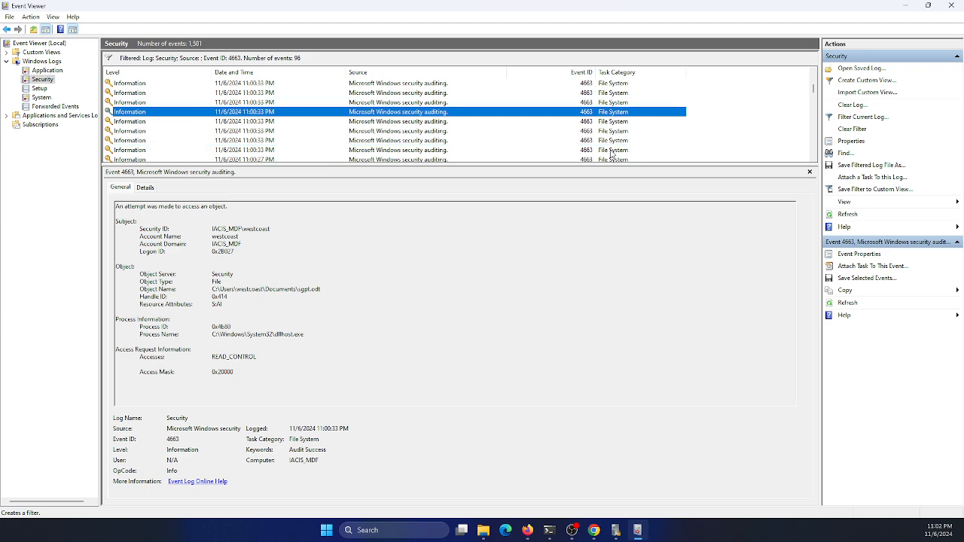
{"action": "left_click", "coordinate": [612, 150]}
{"action": "scroll", "coordinate": [613, 151], "scroll_direction": "down", "scroll_amount": 1}
{"action": "left_click", "coordinate": [613, 153]}
{"action": "left_click", "coordinate": [613, 153]}
{"action": "scroll", "coordinate": [614, 153], "scroll_direction": "down", "scroll_amount": 1}
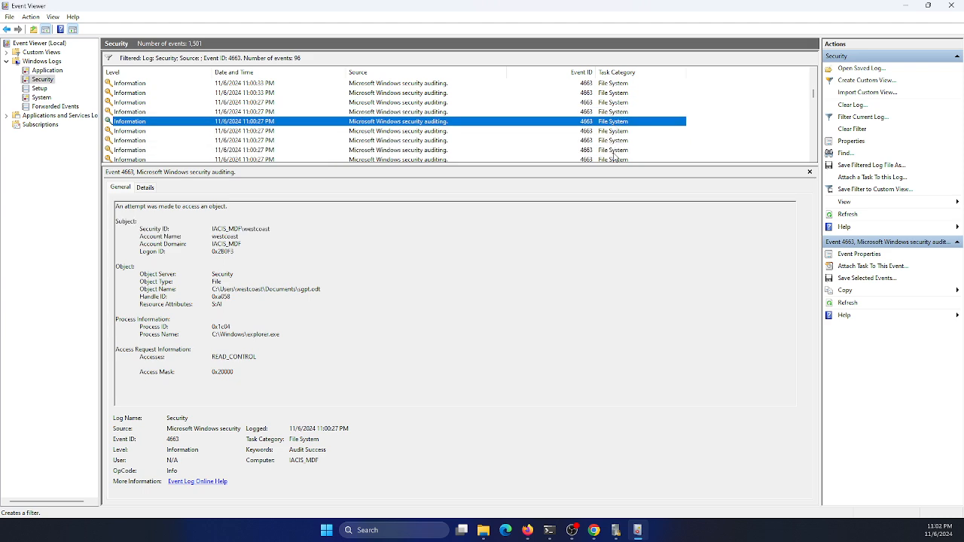
{"action": "left_click", "coordinate": [613, 153]}
{"action": "scroll", "coordinate": [613, 153], "scroll_direction": "down", "scroll_amount": 2}
{"action": "left_click", "coordinate": [614, 154]}
{"action": "scroll", "coordinate": [614, 158], "scroll_direction": "down", "scroll_amount": 2}
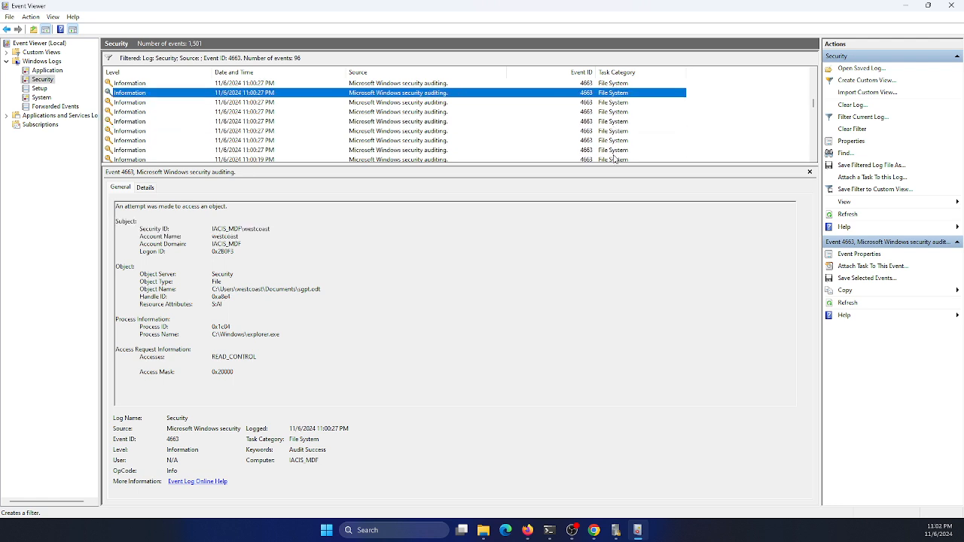
{"action": "left_click", "coordinate": [614, 158]}
{"action": "scroll", "coordinate": [613, 153], "scroll_direction": "up", "scroll_amount": 1}
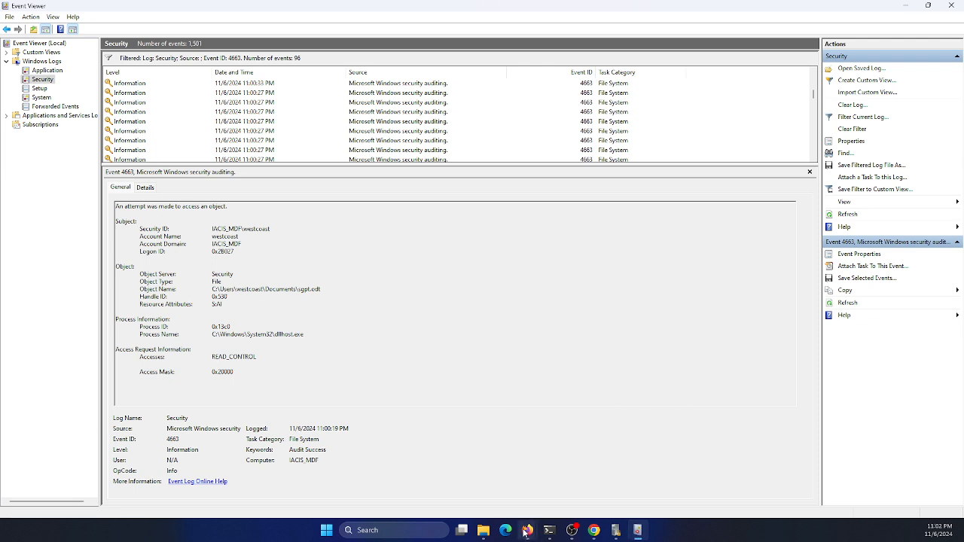
Switch to Firefox and examine the cheat sheet's Event ID to MITRE ATT&CK Technique Mapping alongside the ATT&CK Matrix for Enterprise.
{"action": "mouse_move", "coordinate": [527, 532]}
{"action": "left_click", "coordinate": [558, 496]}
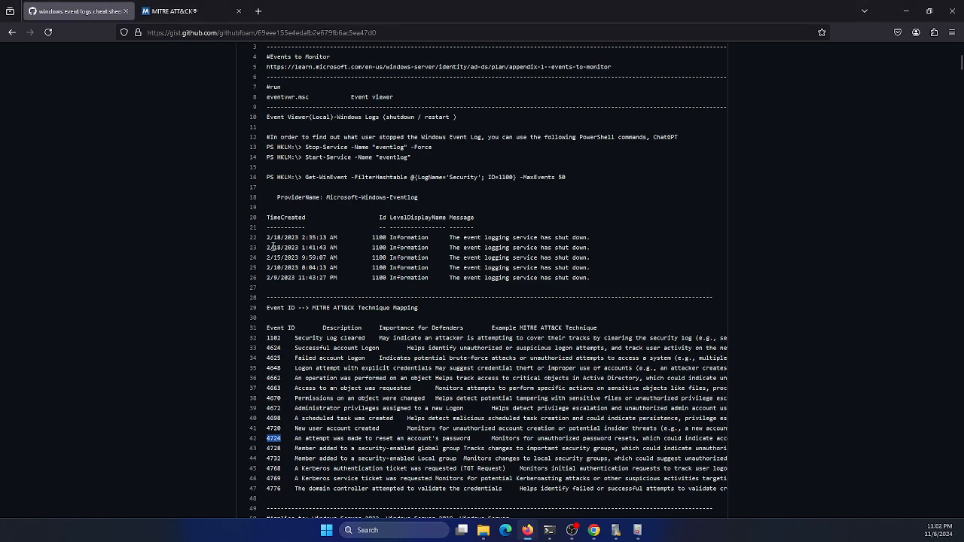
{"action": "scroll", "coordinate": [384, 169], "scroll_direction": "up", "scroll_amount": 3}
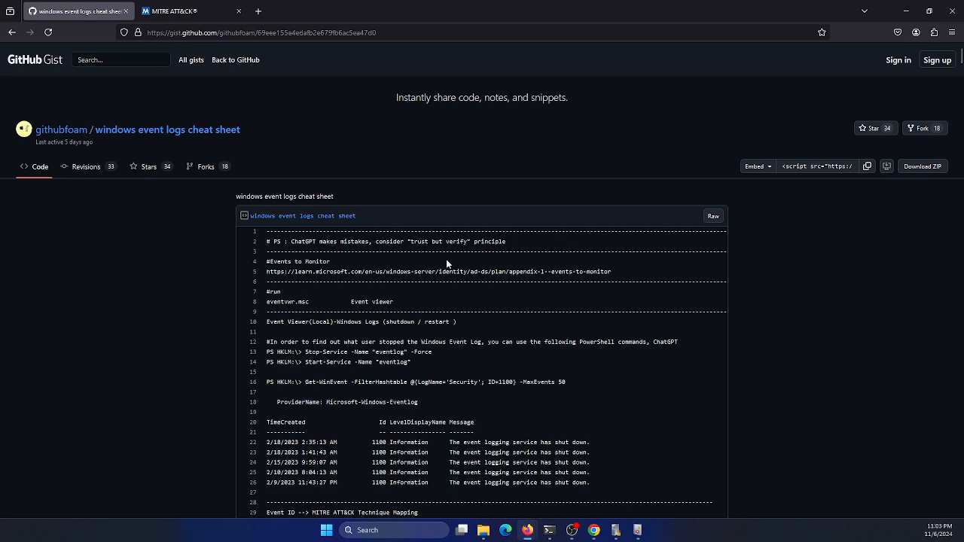
{"action": "scroll", "coordinate": [379, 173], "scroll_direction": "down", "scroll_amount": 4}
{"action": "scroll", "coordinate": [391, 251], "scroll_direction": "down", "scroll_amount": 2}
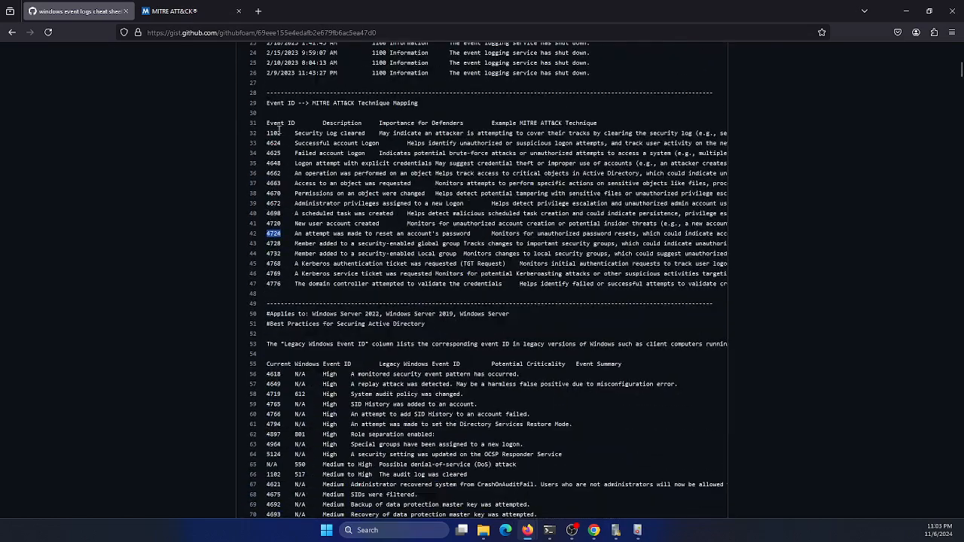
{"action": "left_click_drag", "start_coordinate": [268, 106], "coordinate": [405, 104]}
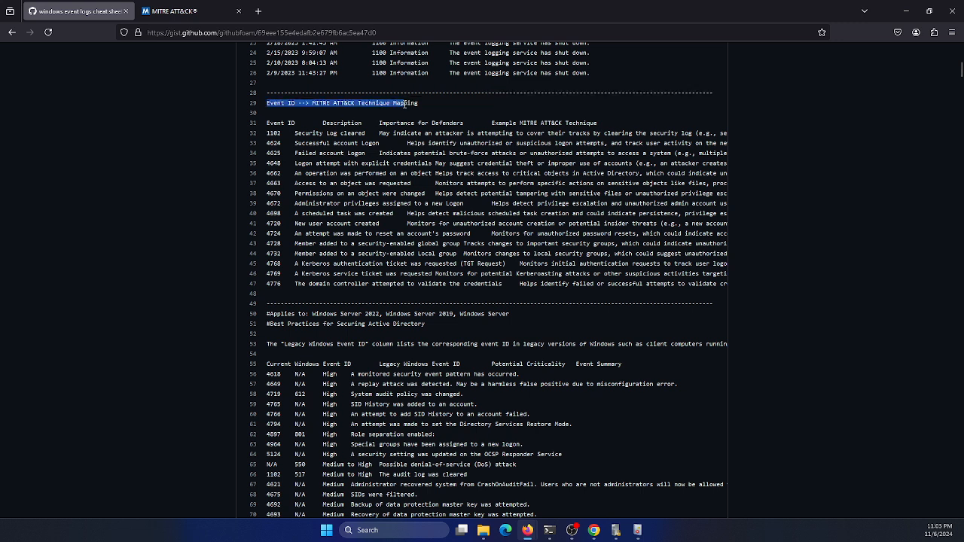
{"action": "left_click_drag", "start_coordinate": [404, 105], "coordinate": [422, 105]}
{"action": "left_click", "coordinate": [192, 12]}
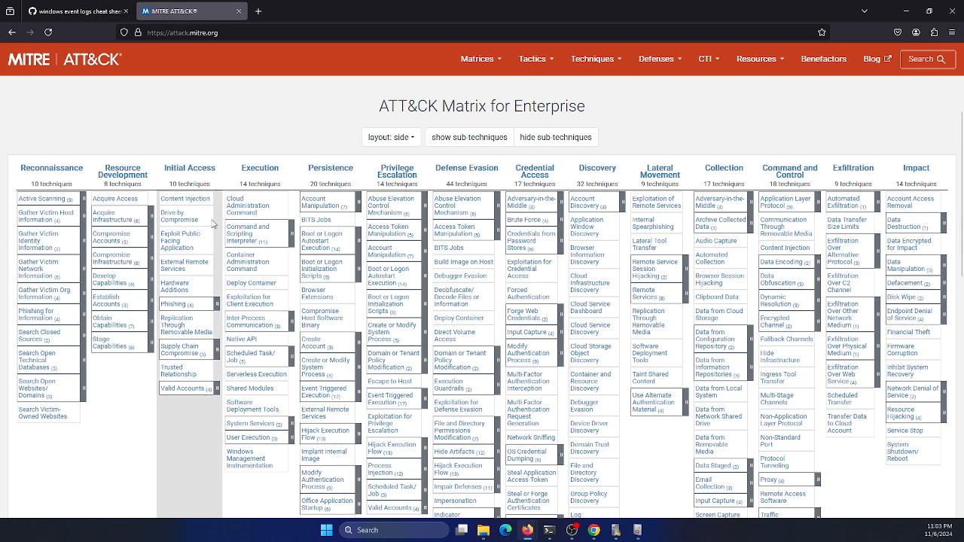
{"action": "left_click", "coordinate": [88, 11]}
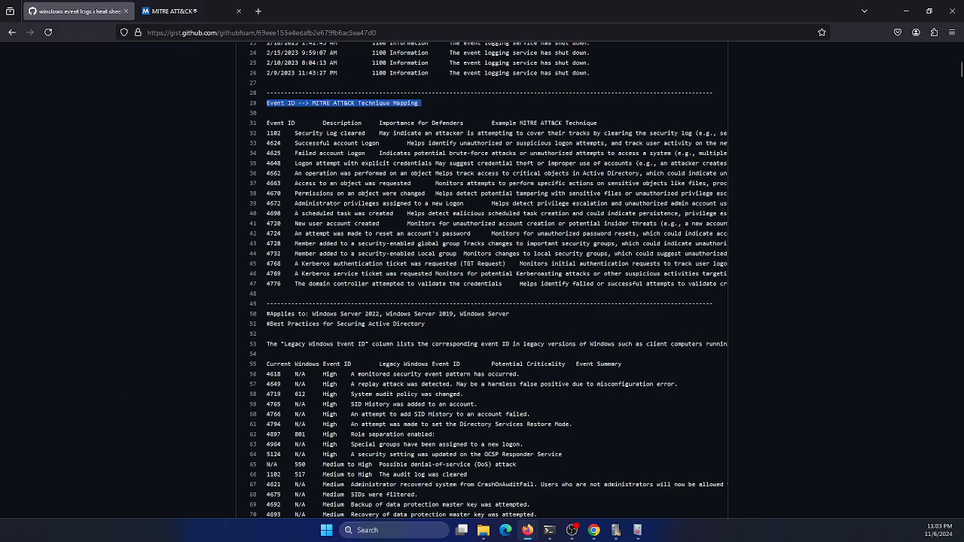